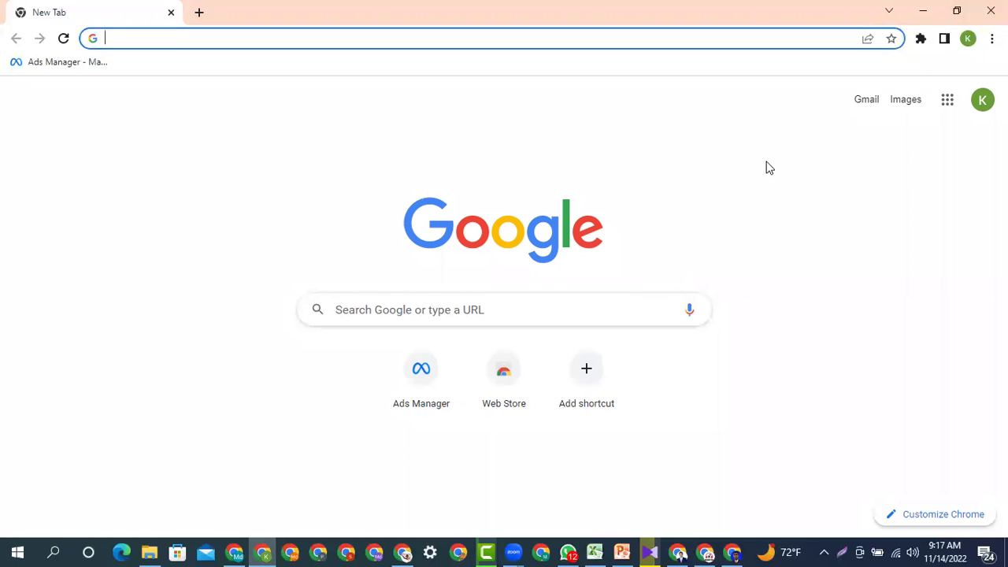
# Search Google for "google alerts" and open the Google Alerts website from the results.
pyautogui.click(430, 309)
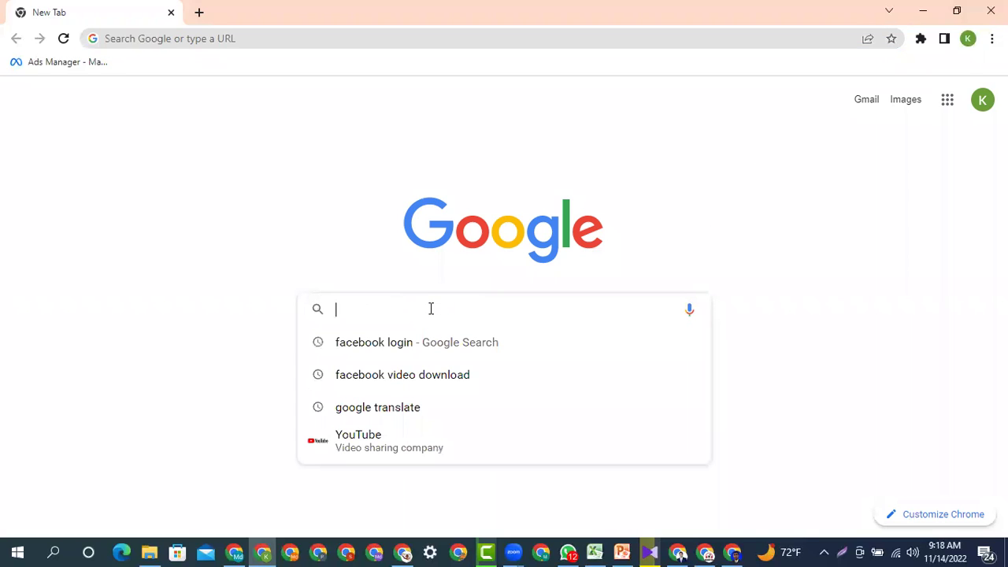
pyautogui.write('g')
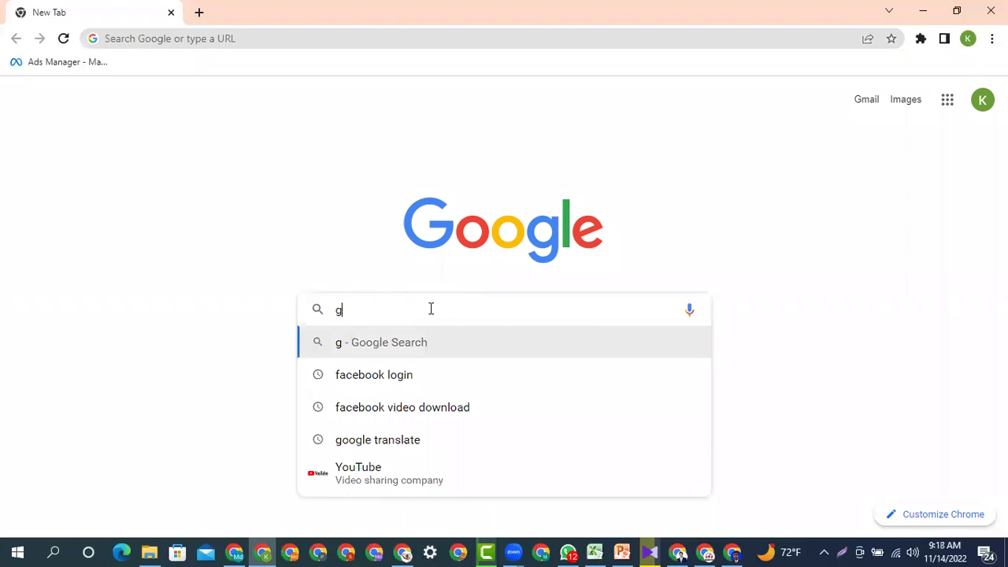
pyautogui.write('oogle ')
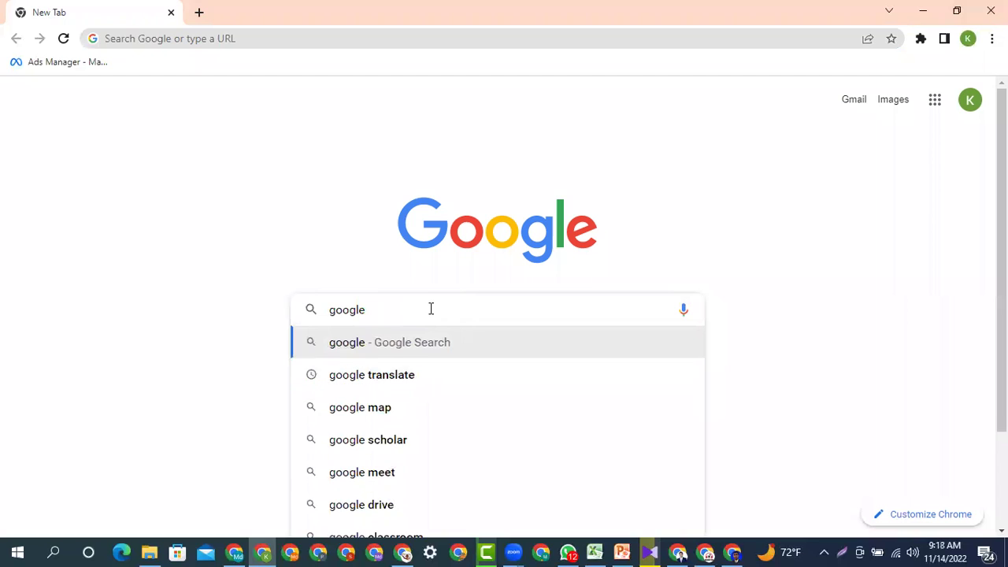
pyautogui.write('a')
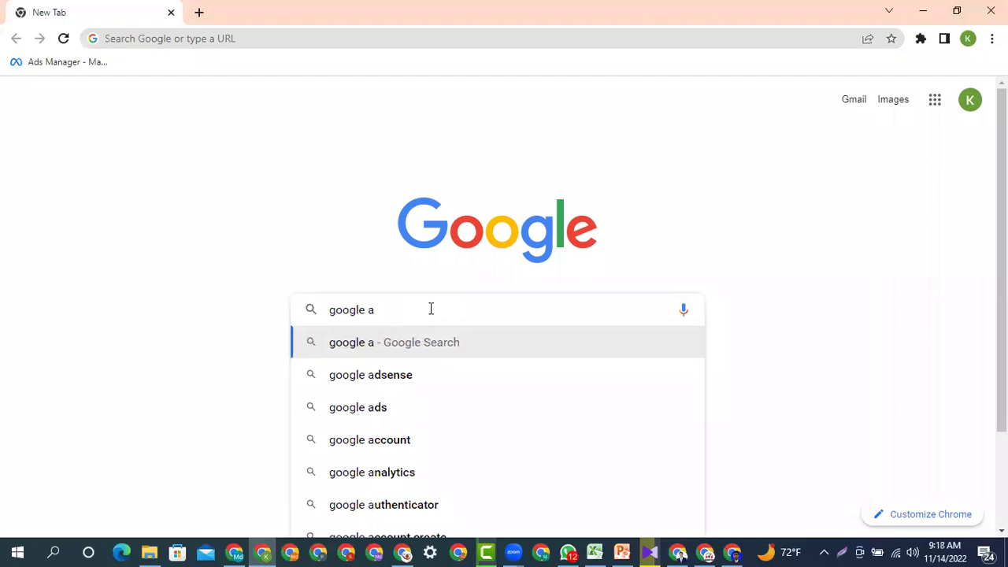
pyautogui.write('l')
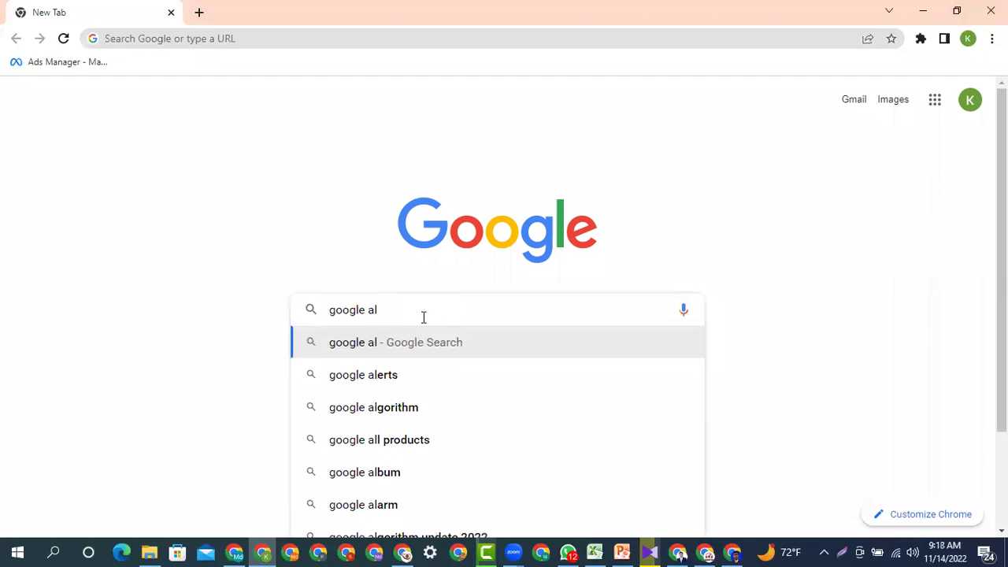
pyautogui.click(394, 376)
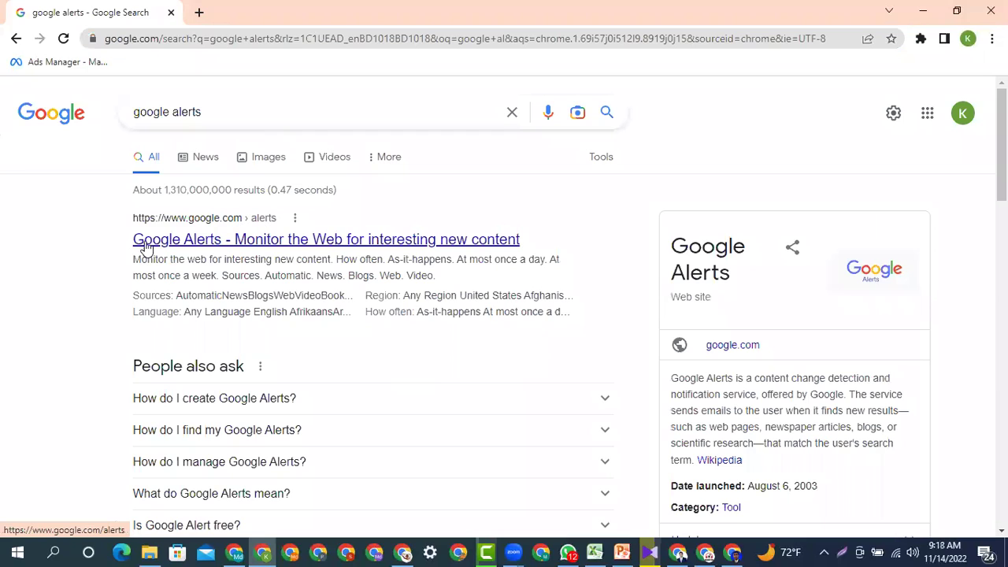
pyautogui.click(200, 249)
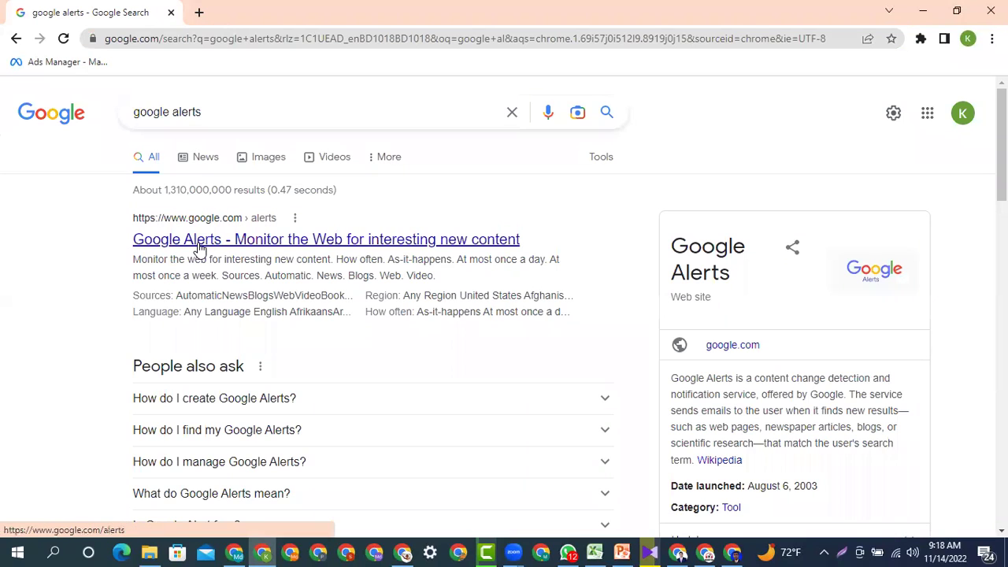
pyautogui.click(199, 248)
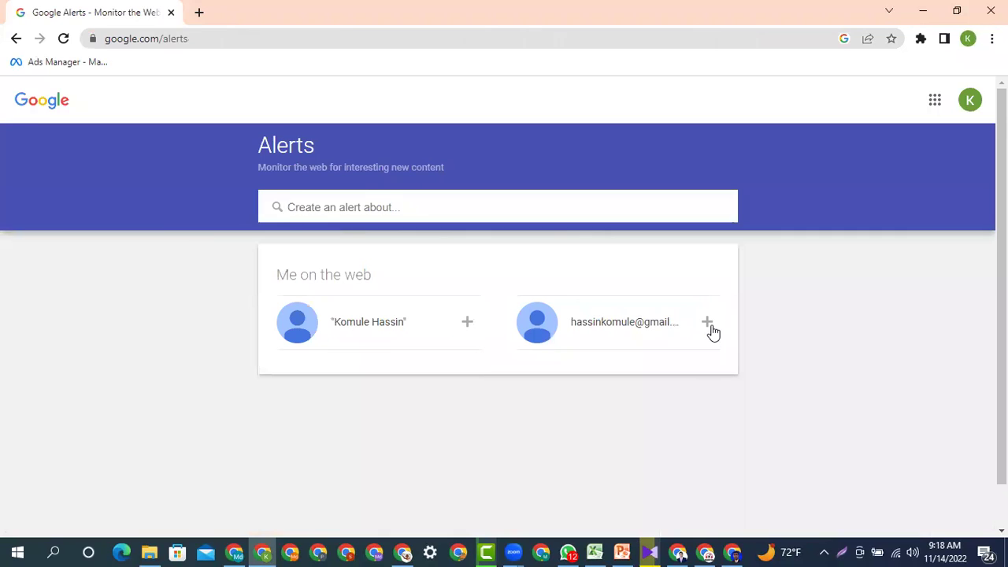
# Create the suggested alert for the account's own e-mail address and check its results page.
pyautogui.scroll(-1, 421, 256)
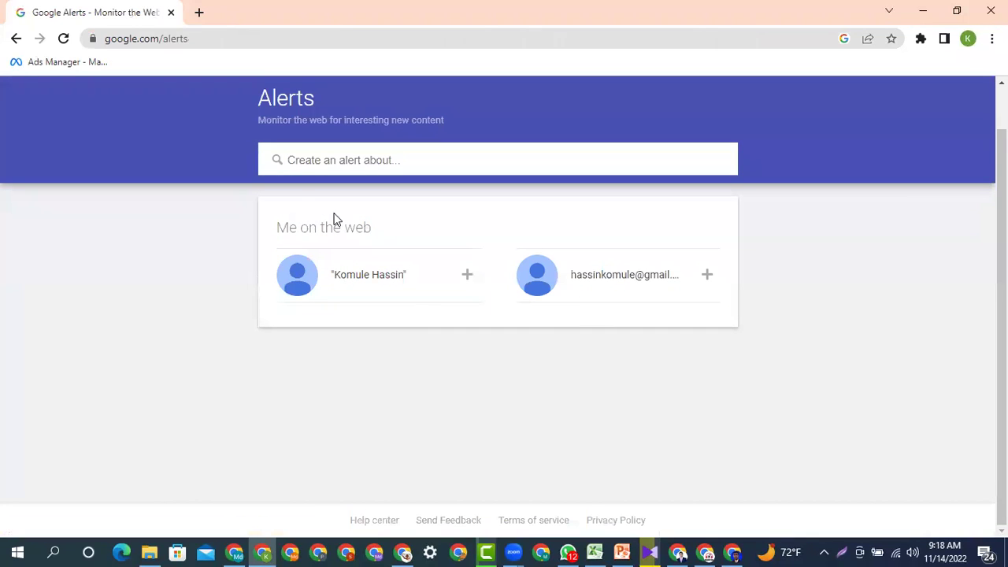
pyautogui.click(708, 277)
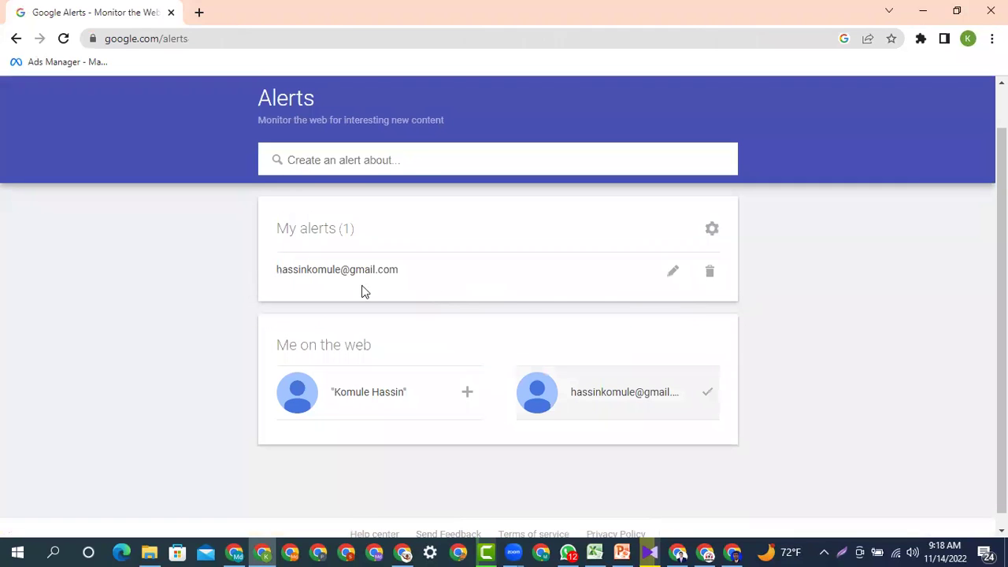
pyautogui.click(421, 279)
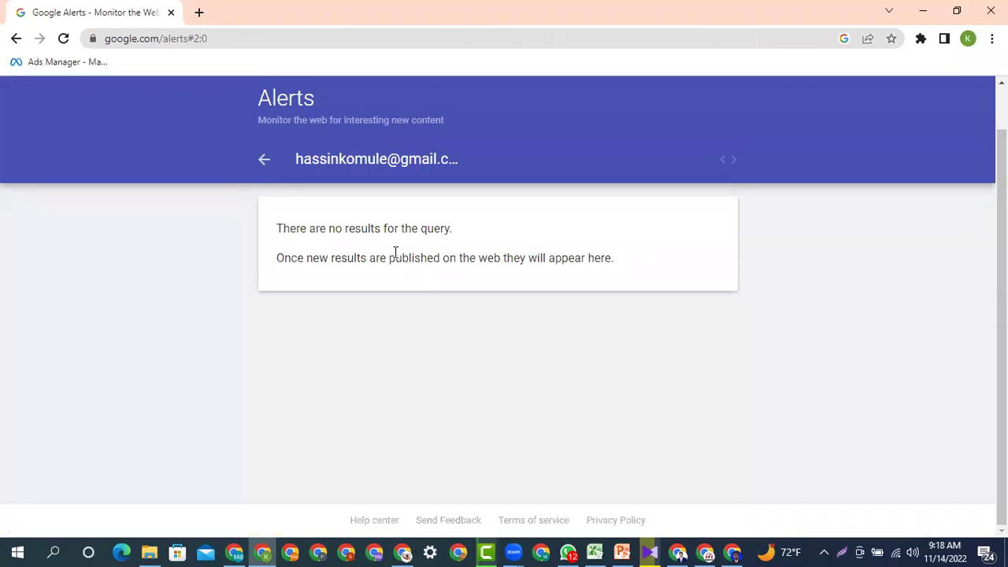
pyautogui.click(265, 161)
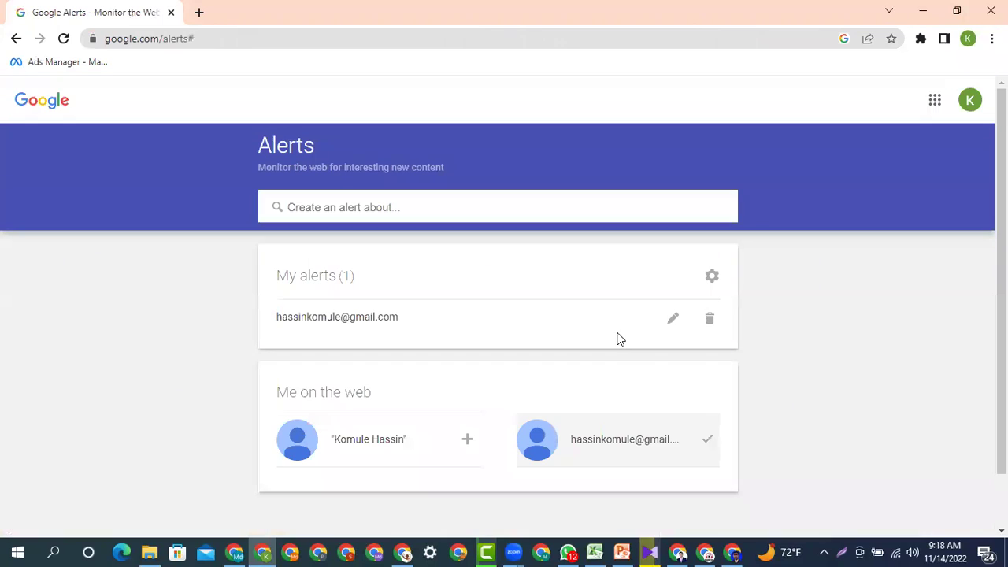
# Look at the delivery time and digest settings and the e-mail alert's edit page, leaving both without changes.
pyautogui.click(712, 277)
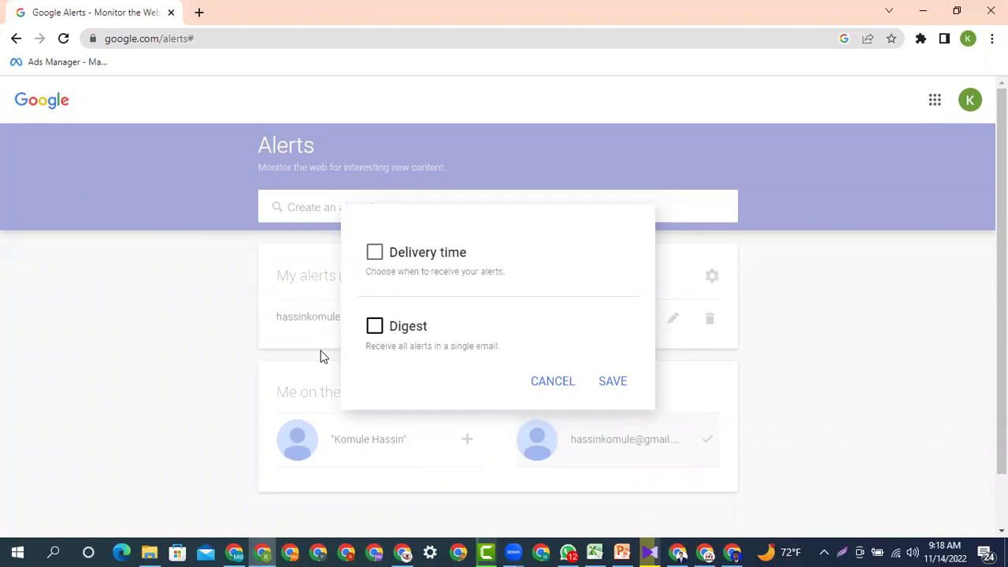
pyautogui.click(548, 384)
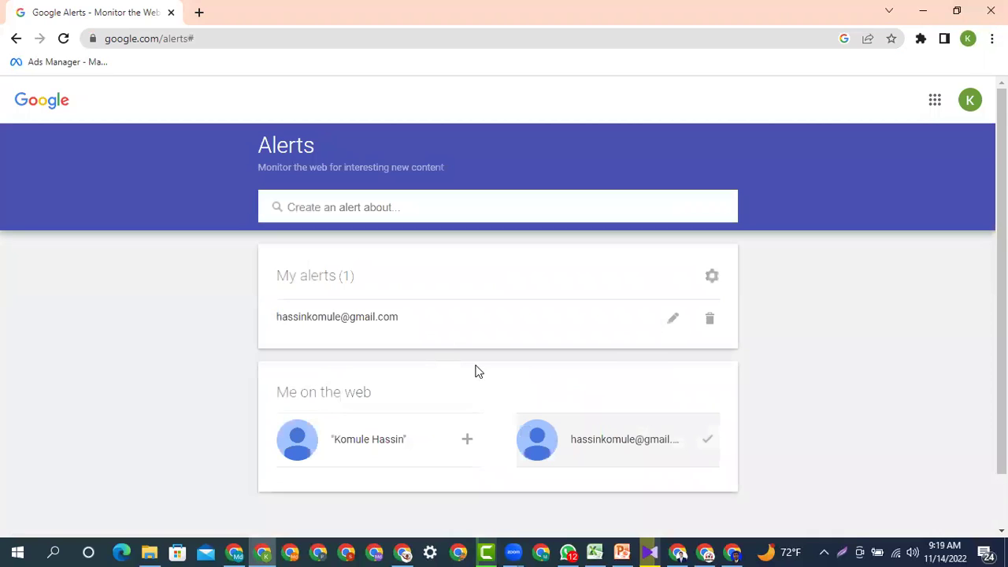
pyautogui.click(676, 319)
pyautogui.click(16, 38)
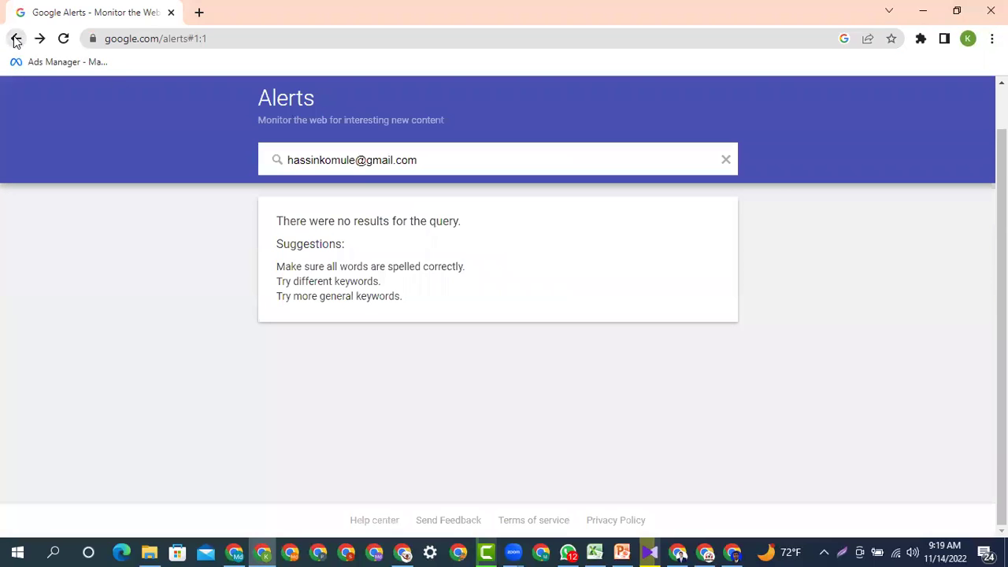
pyautogui.click(725, 159)
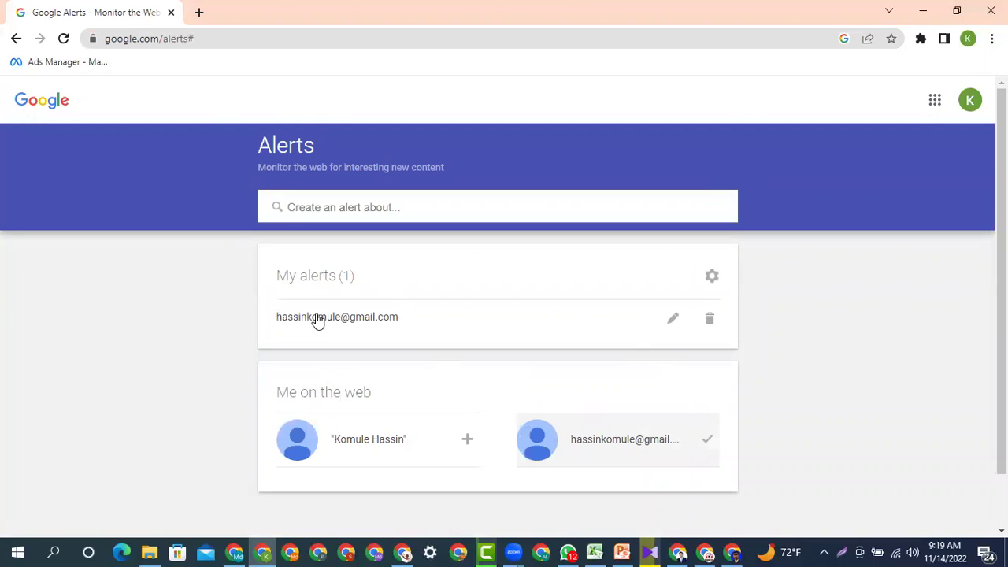
# Edit the e-mail address alert, setting its frequency to As-it-happens and its source to News.
pyautogui.click(673, 319)
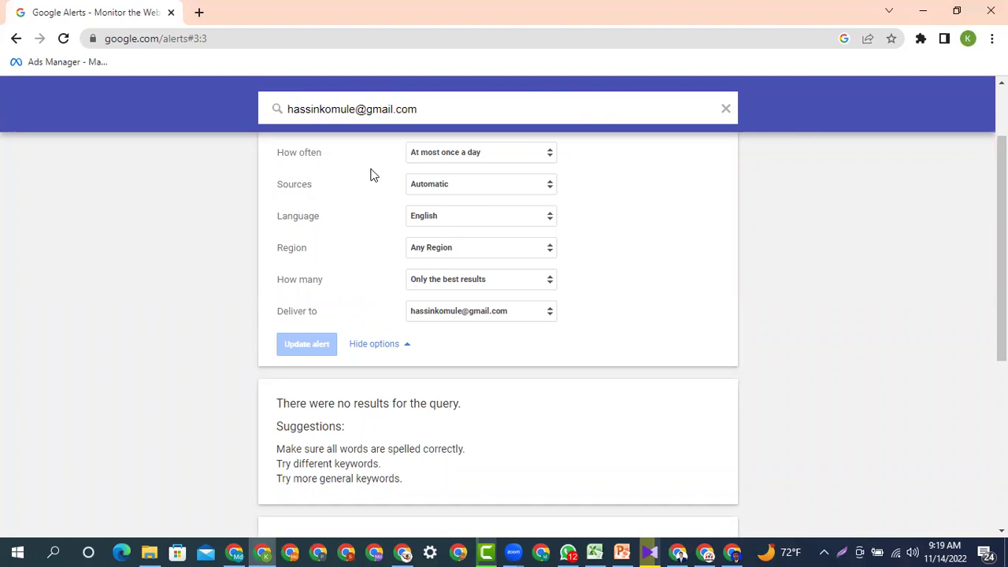
pyautogui.click(461, 155)
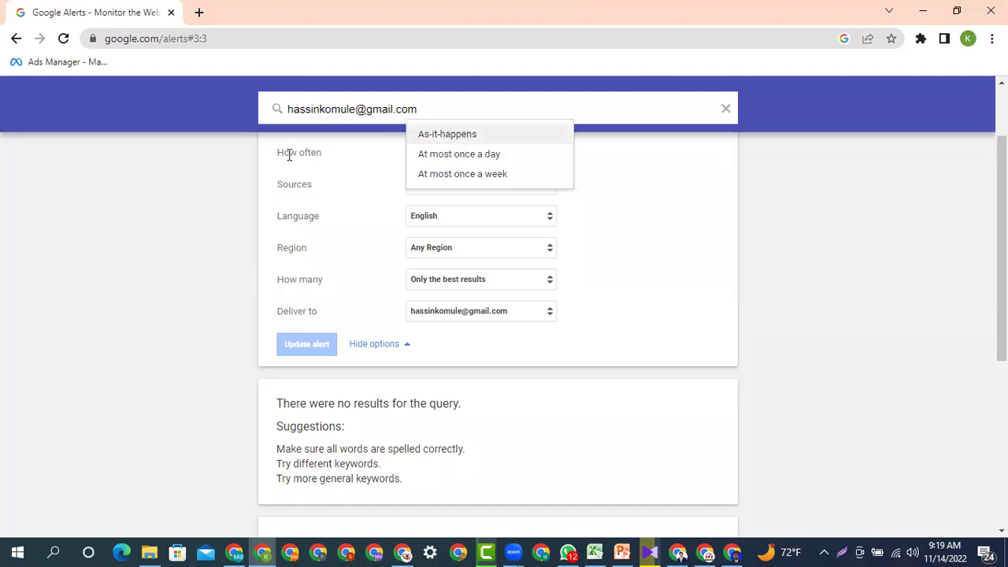
pyautogui.click(449, 140)
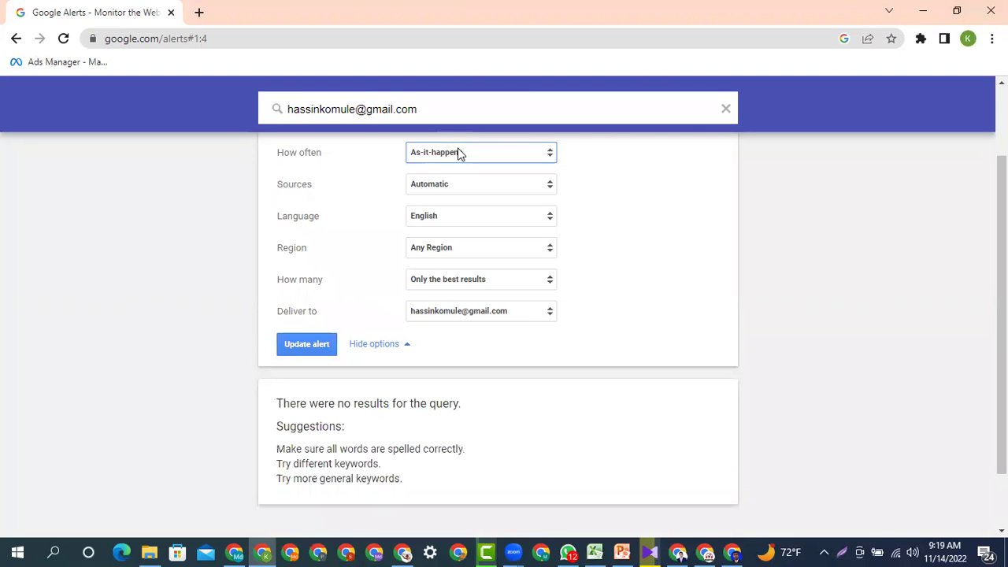
pyautogui.click(442, 188)
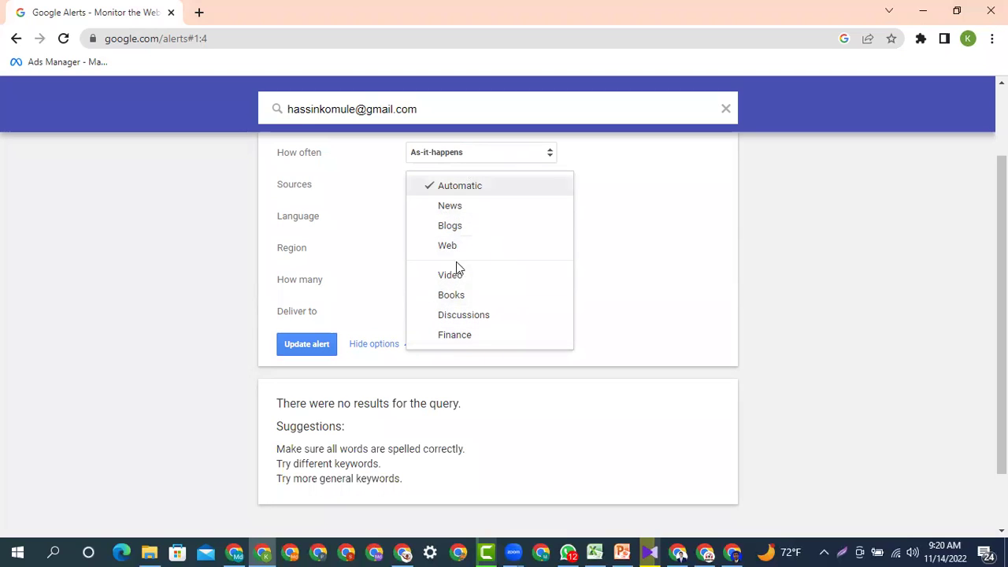
pyautogui.click(451, 208)
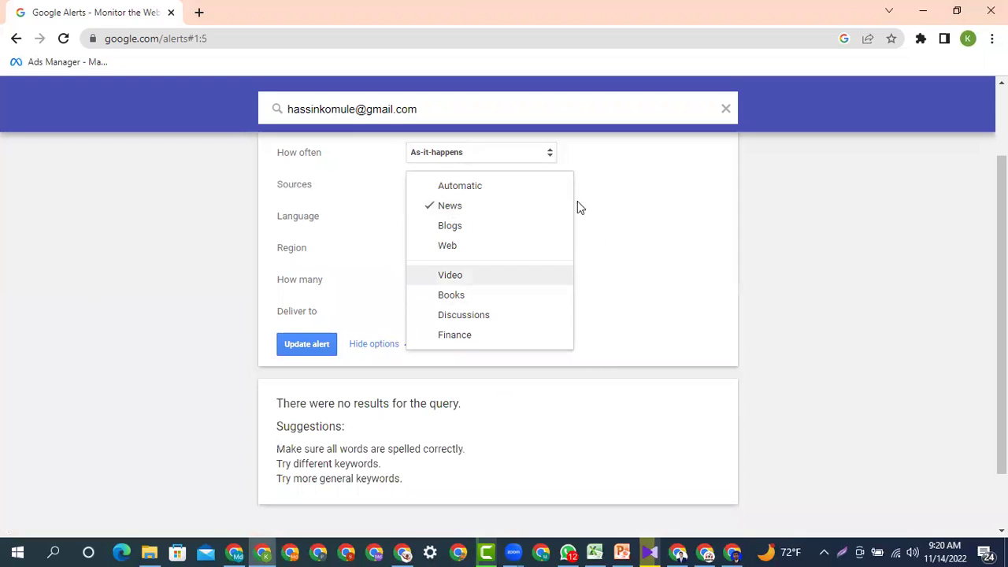
pyautogui.click(584, 240)
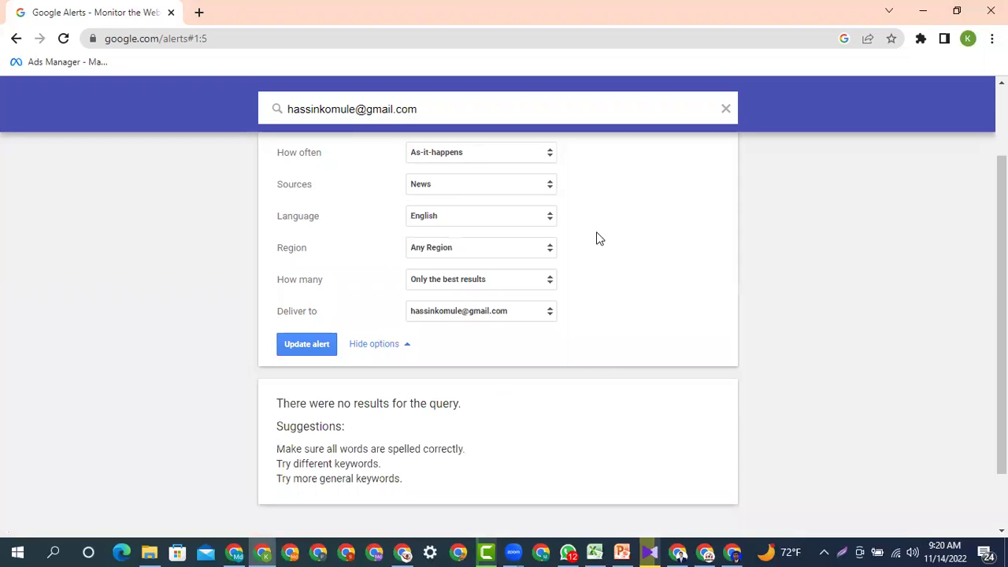
# Browse the alert's available languages and choose English.
pyautogui.click(454, 223)
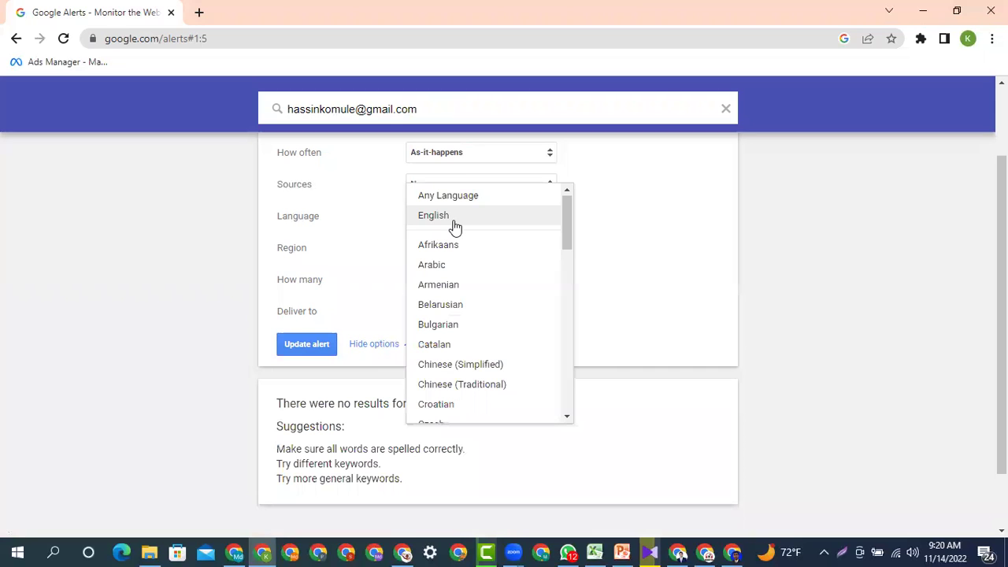
pyautogui.scroll(-3, 459, 249)
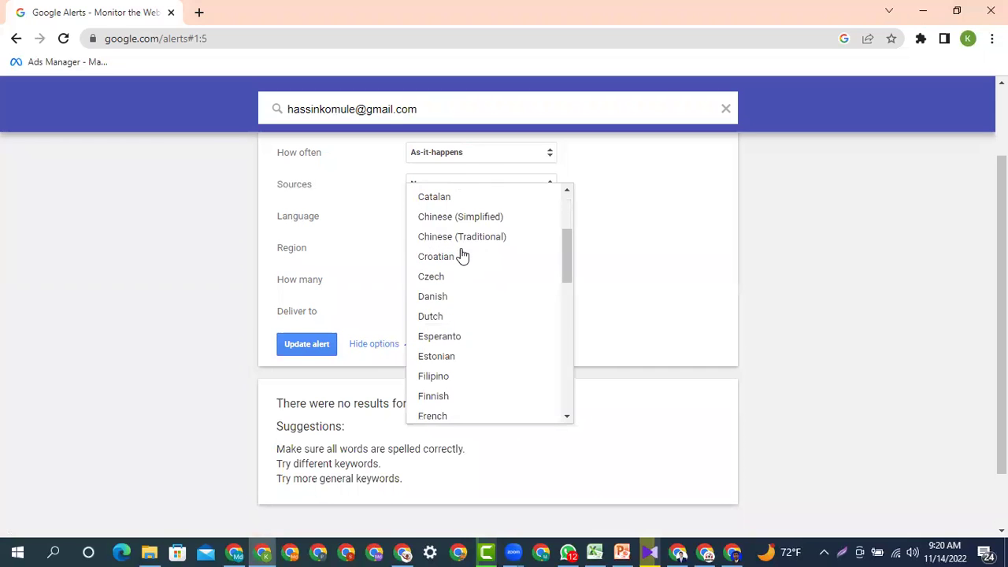
pyautogui.scroll(-3, 462, 256)
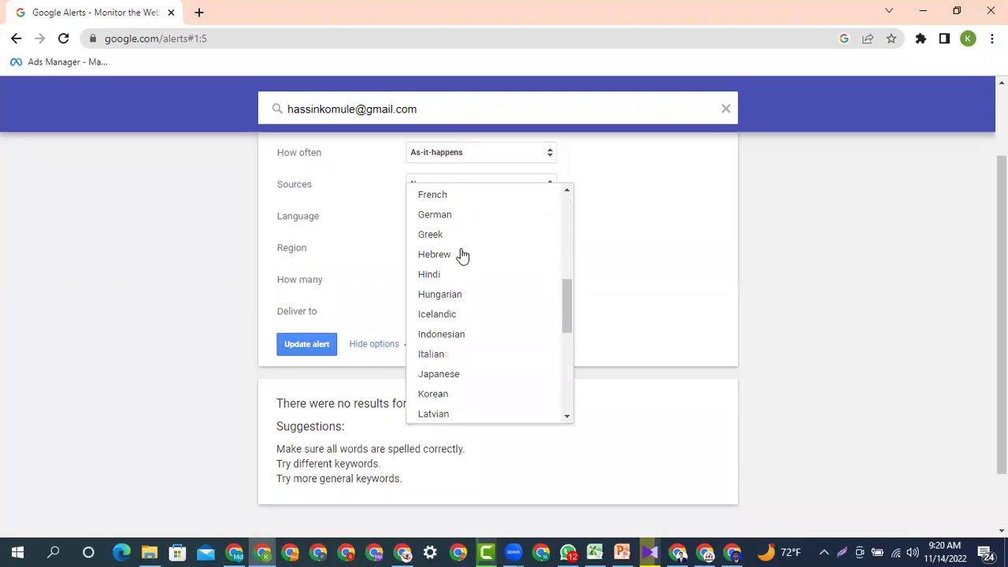
pyautogui.scroll(5, 462, 256)
pyautogui.scroll(2, 463, 253)
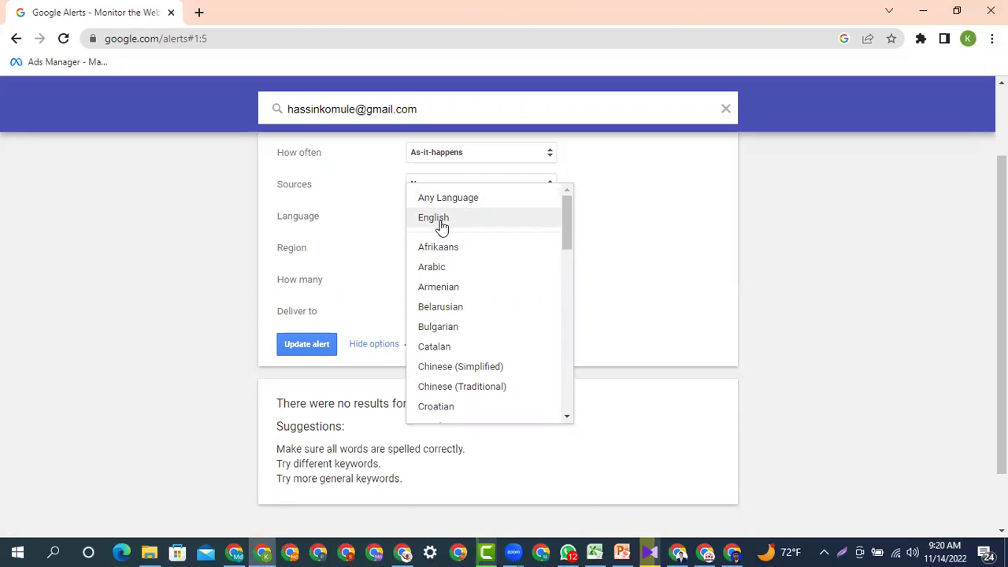
pyautogui.click(442, 227)
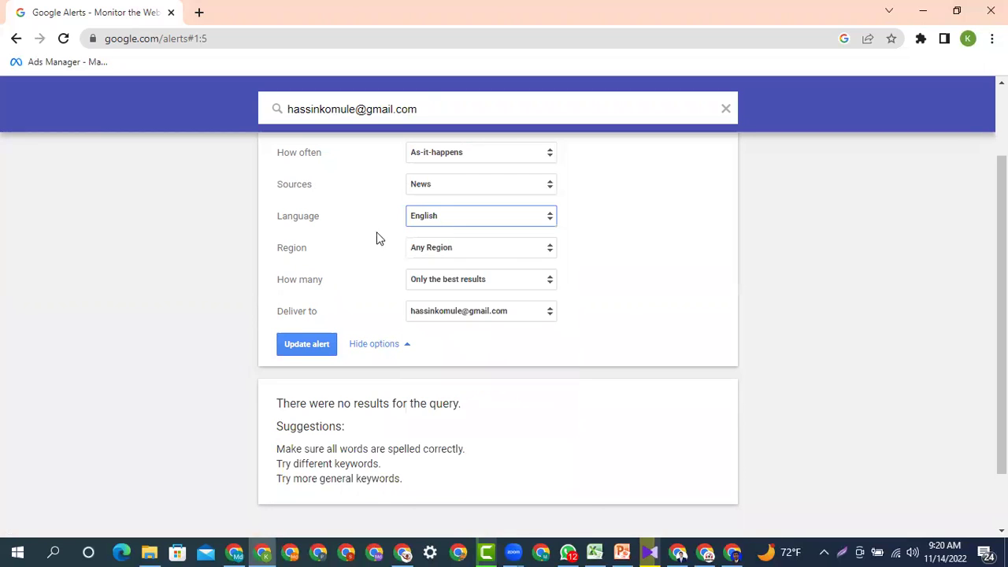
# Set the alert's region to Bangladesh.
pyautogui.click(462, 259)
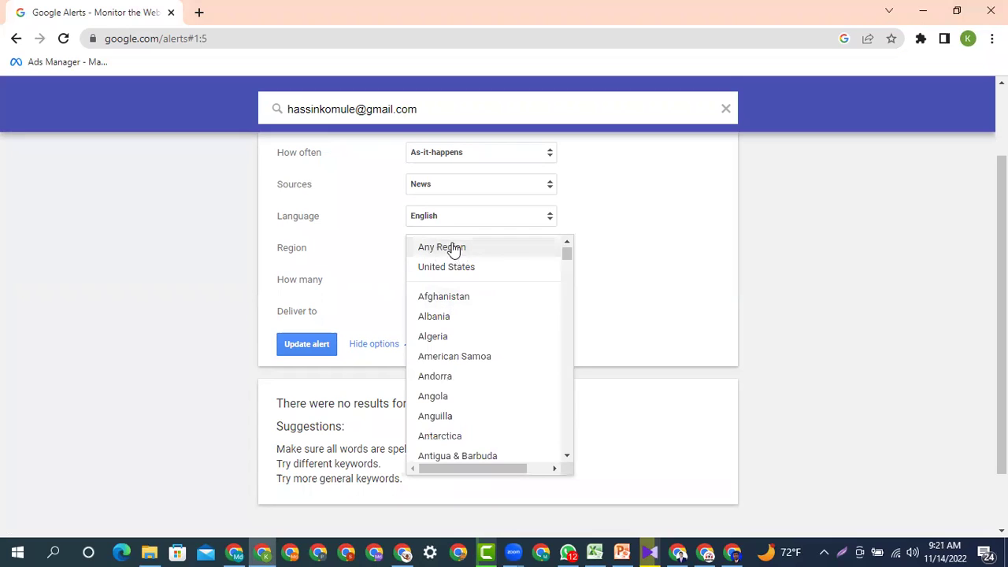
pyautogui.click(453, 249)
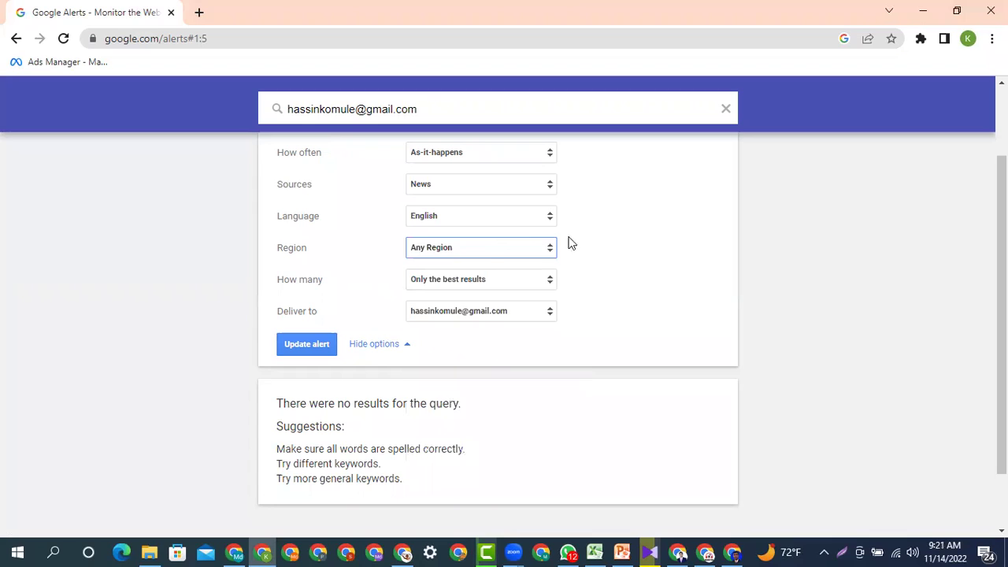
pyautogui.click(498, 256)
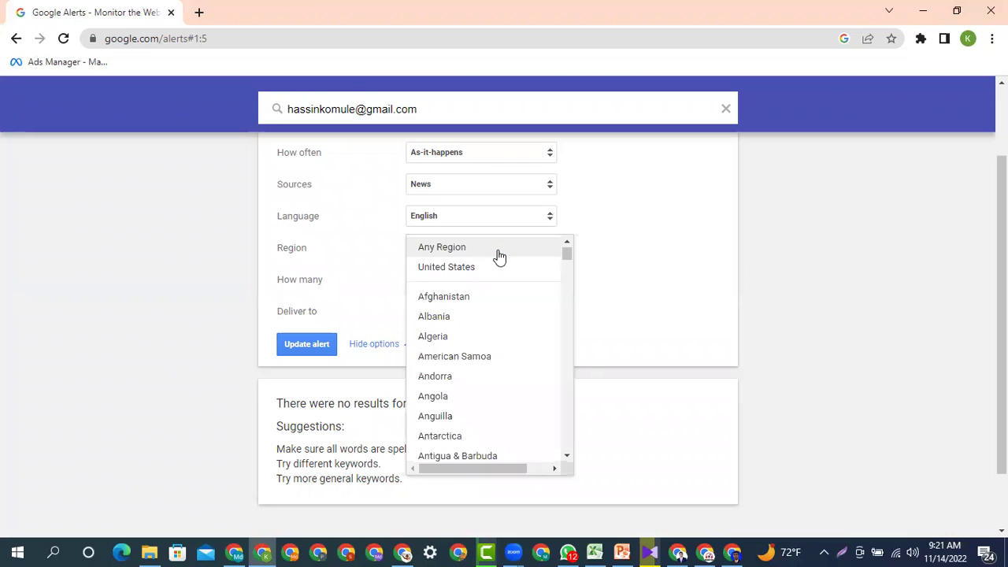
pyautogui.scroll(-1, 486, 344)
pyautogui.scroll(-4, 486, 344)
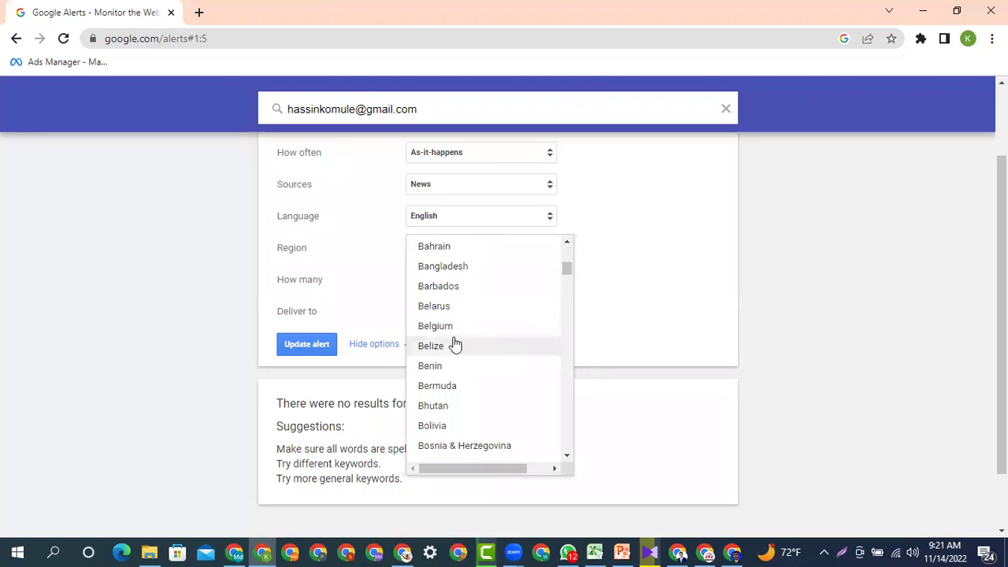
pyautogui.click(457, 270)
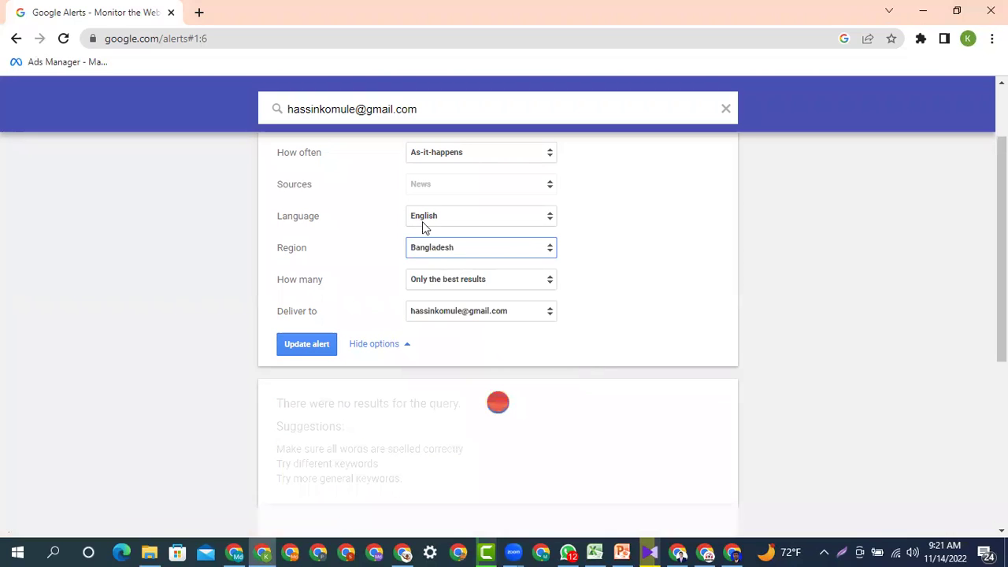
# Replace the e-mail address in the alert's search query with the keyword Freelancing, spelled with a capital F.
pyautogui.click(446, 108)
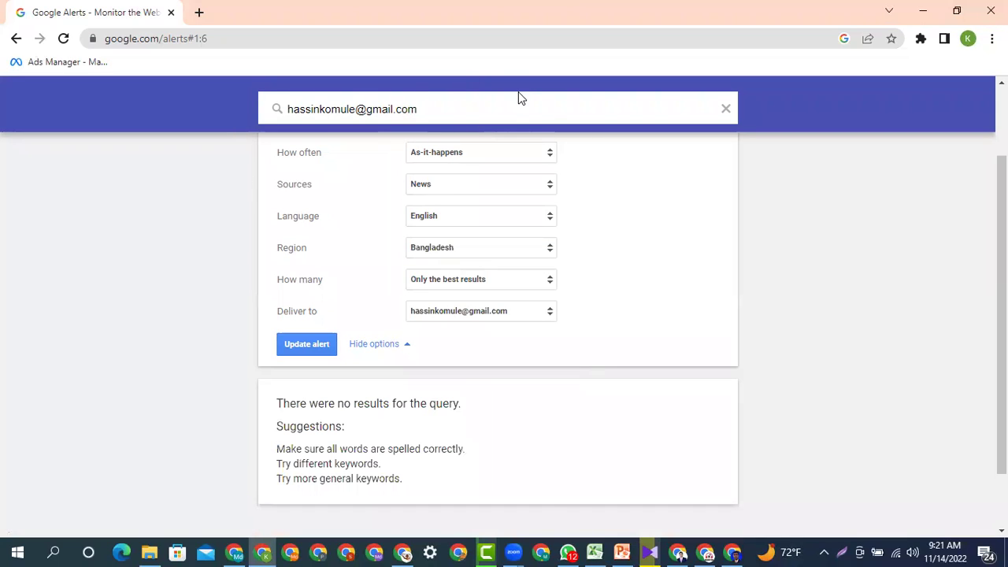
pyautogui.hotkey('ctrl', 'a')
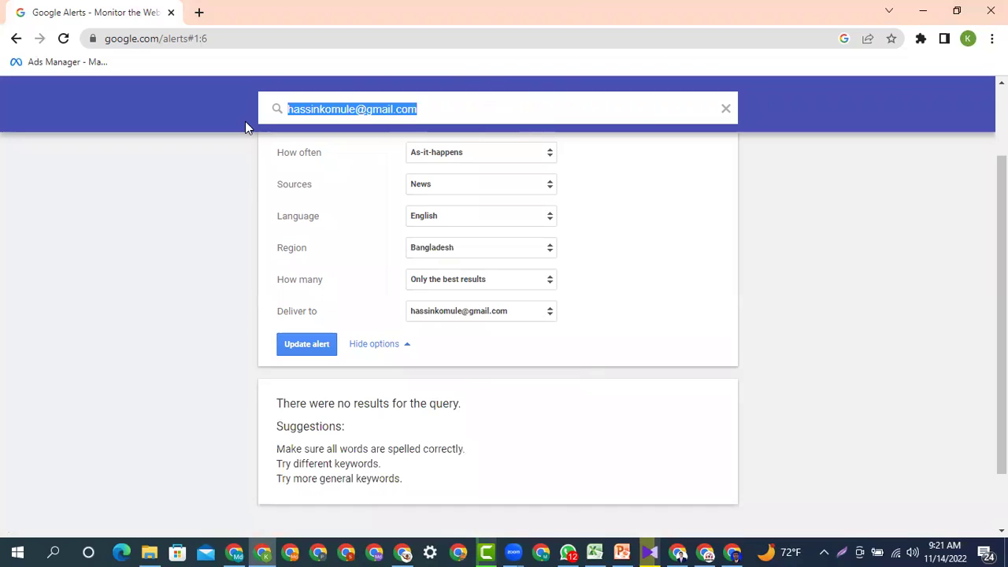
pyautogui.write('fr')
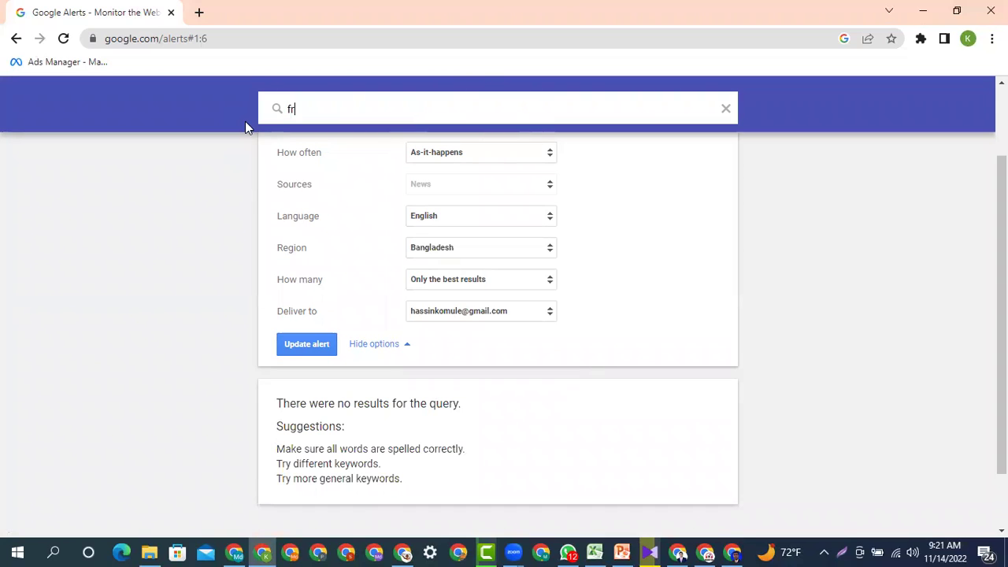
pyautogui.write('eel')
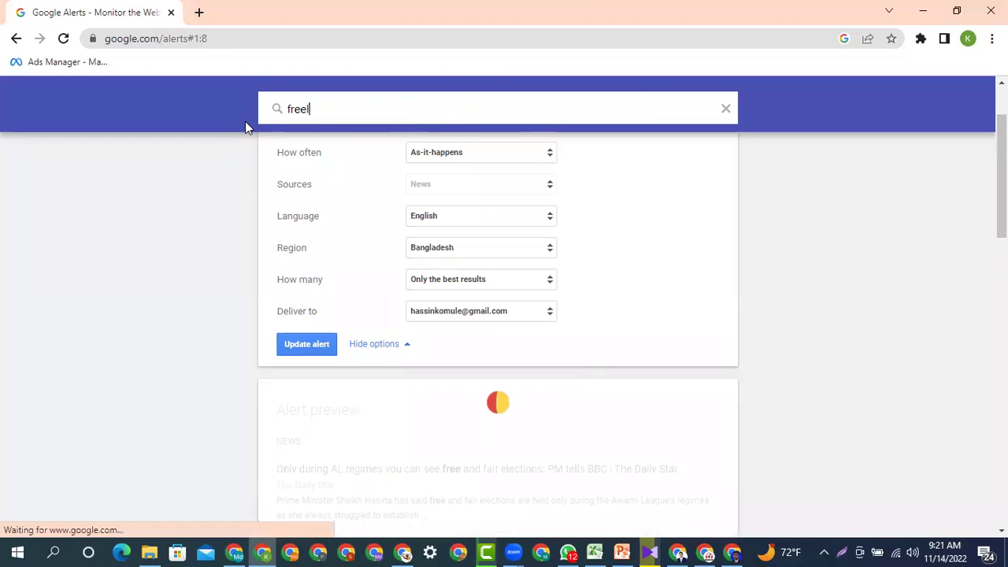
pyautogui.write('anc')
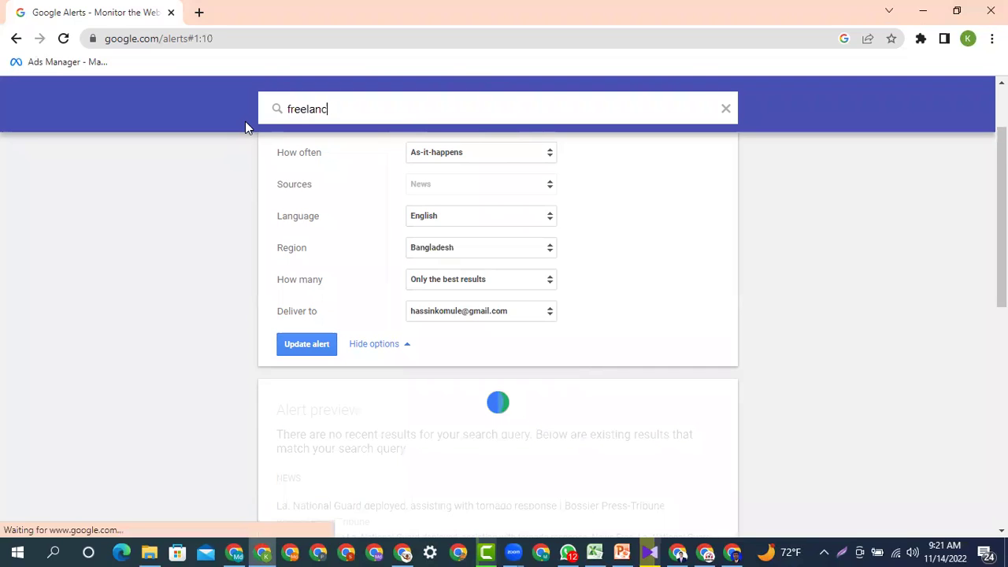
pyautogui.write('ing')
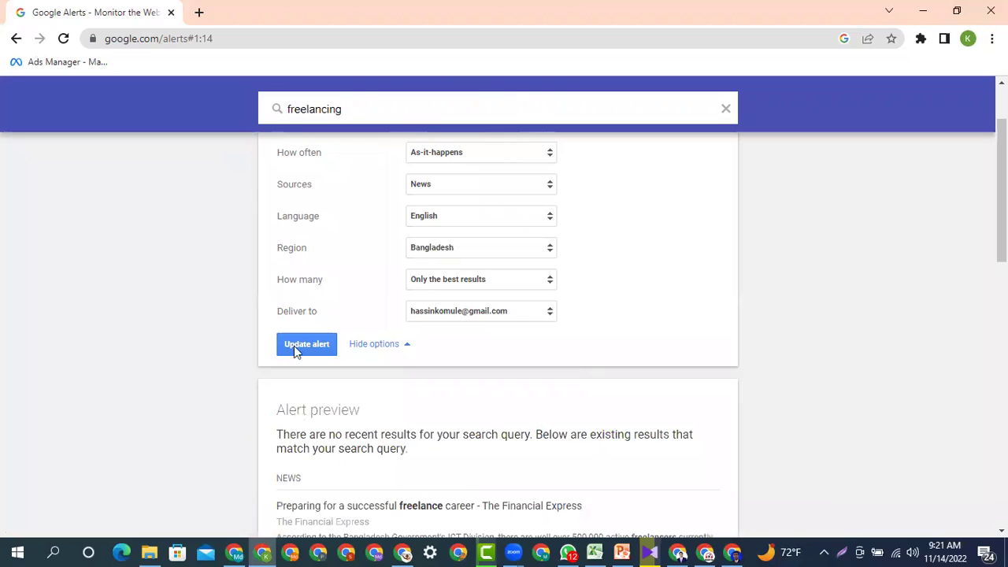
pyautogui.click(289, 109)
pyautogui.press('Delete')
pyautogui.write('F')
# Set how many results the Freelancing alert delivers to All results.
pyautogui.click(450, 285)
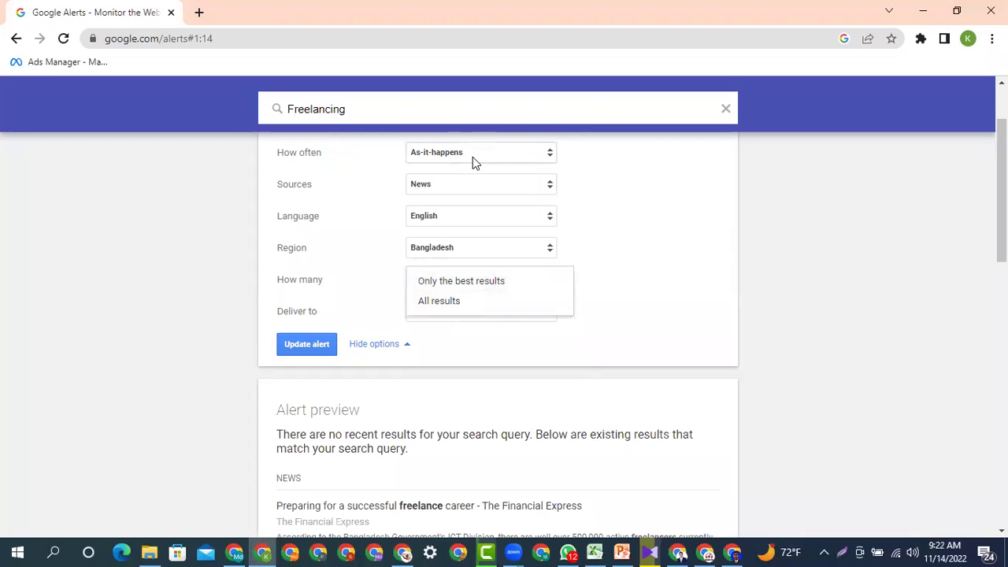
pyautogui.click(446, 285)
pyautogui.click(446, 284)
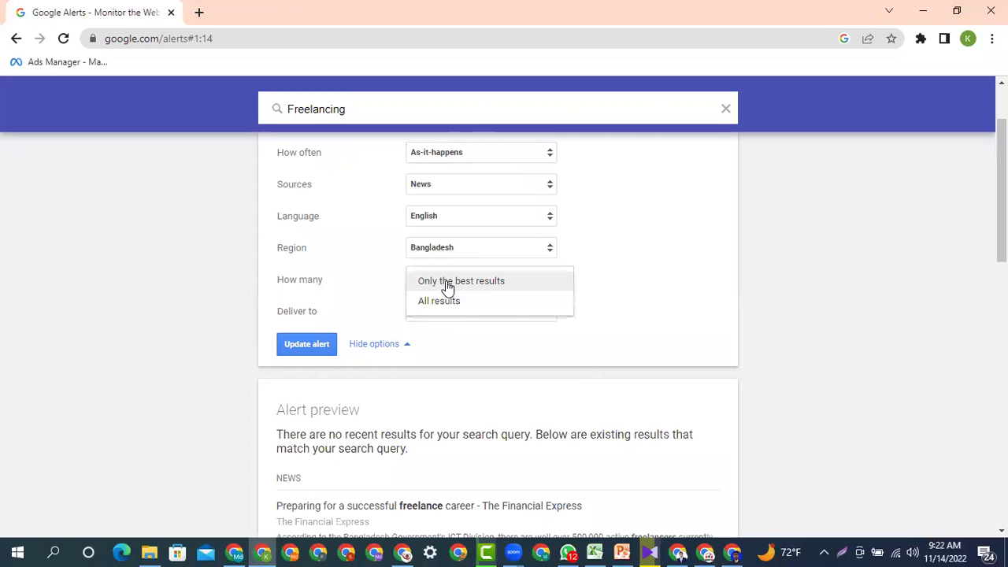
pyautogui.click(441, 305)
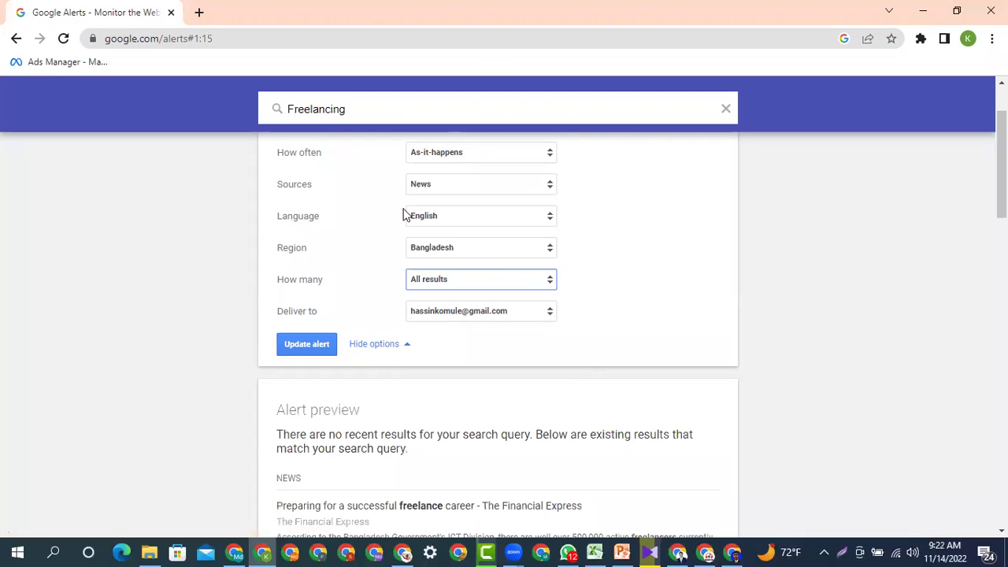
# Choose the account's e-mail address as the delivery destination and save the updated Freelancing alert.
pyautogui.scroll(-2, 361, 270)
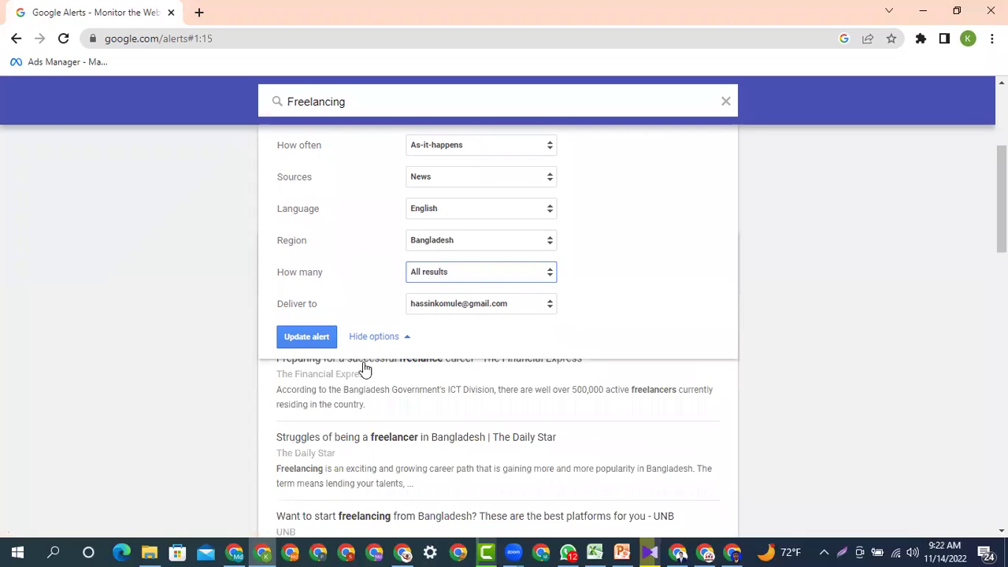
pyautogui.scroll(-1, 605, 265)
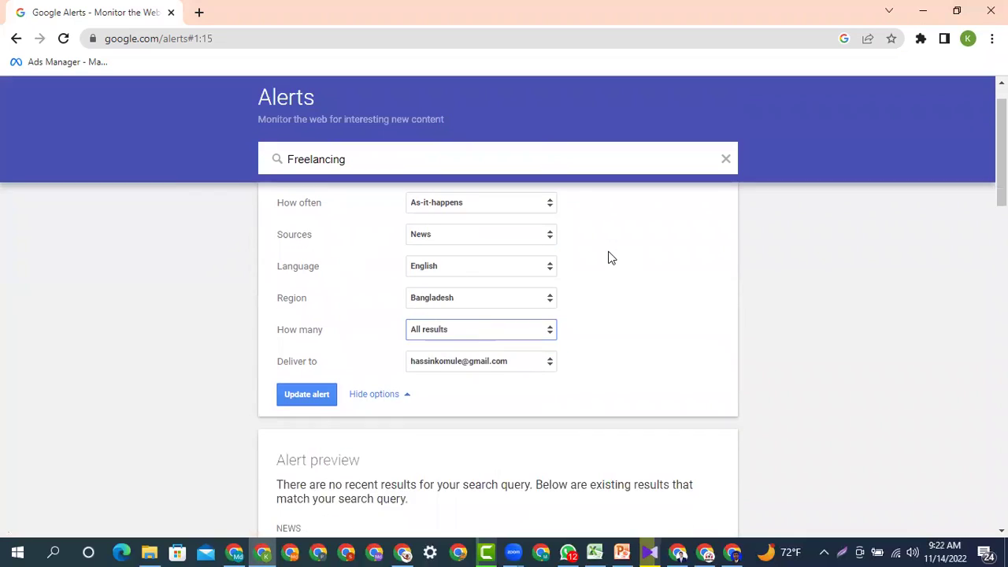
pyautogui.click(472, 336)
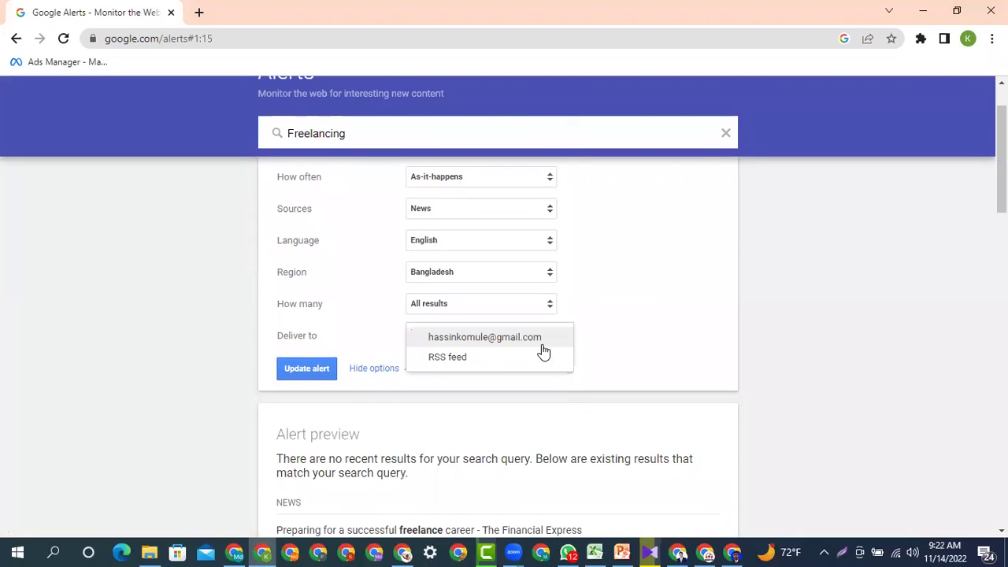
pyautogui.click(485, 337)
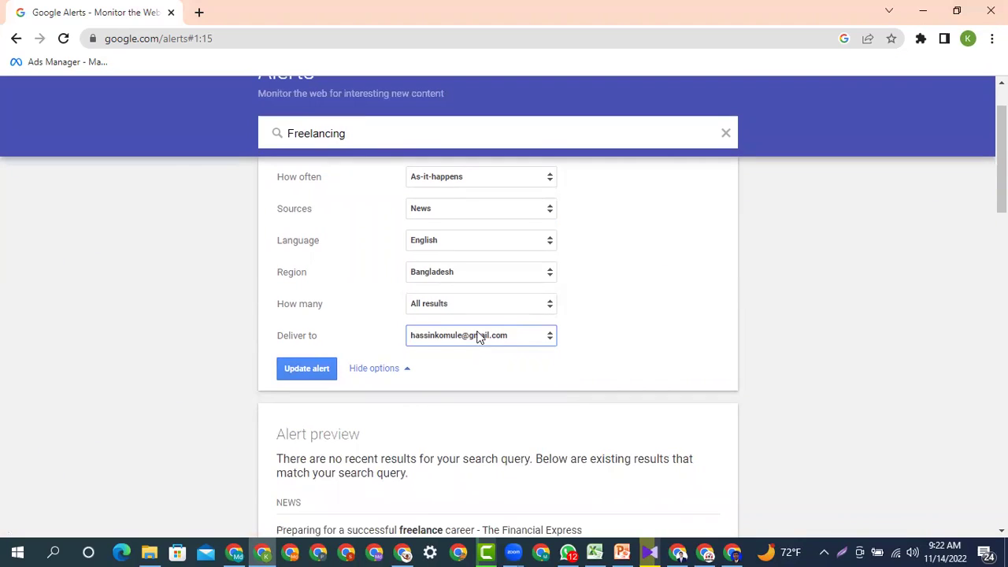
pyautogui.click(308, 377)
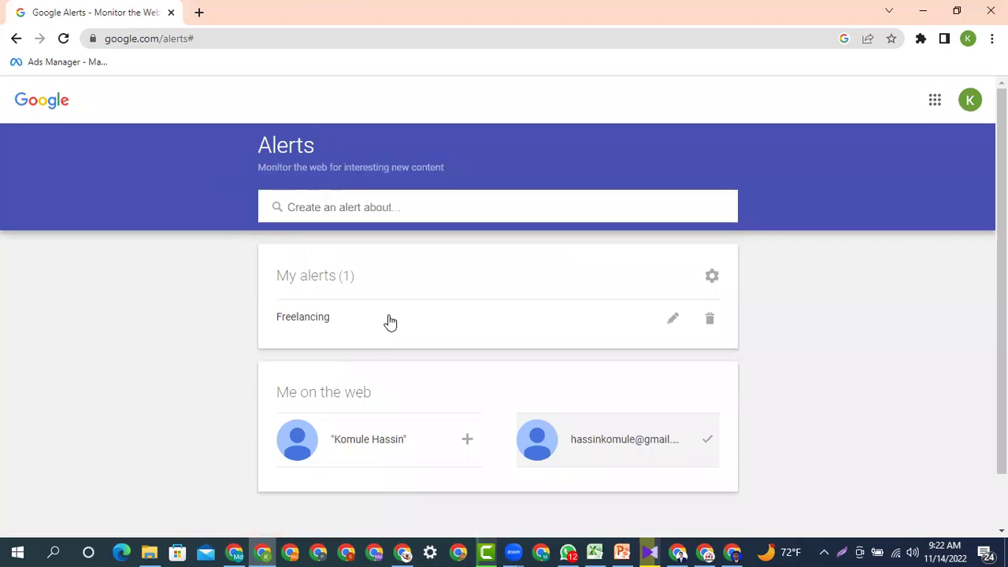
# Reopen the saved Freelancing alert for editing and skim its preview of matching news results.
pyautogui.click(672, 320)
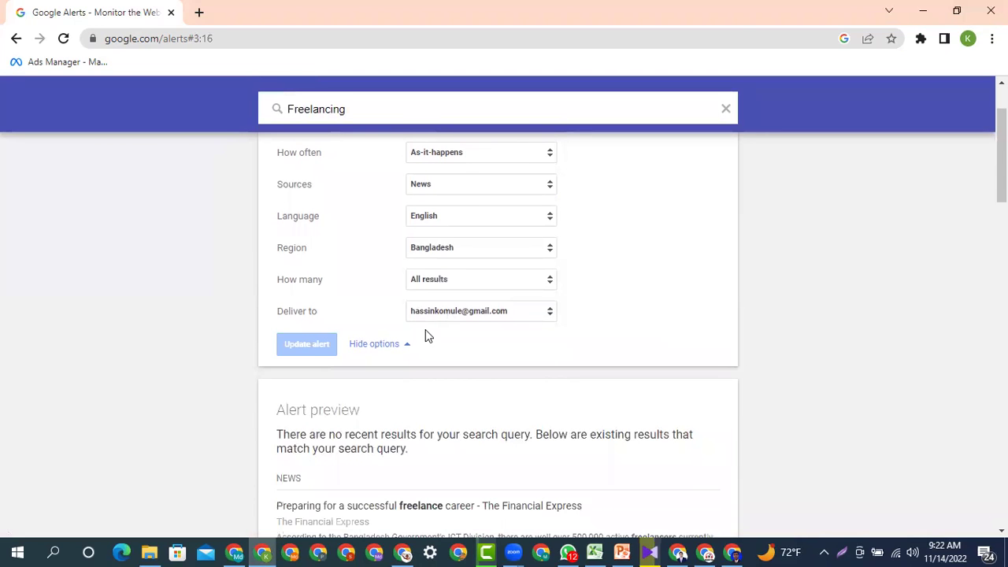
pyautogui.scroll(-4, 652, 423)
pyautogui.scroll(-5, 815, 319)
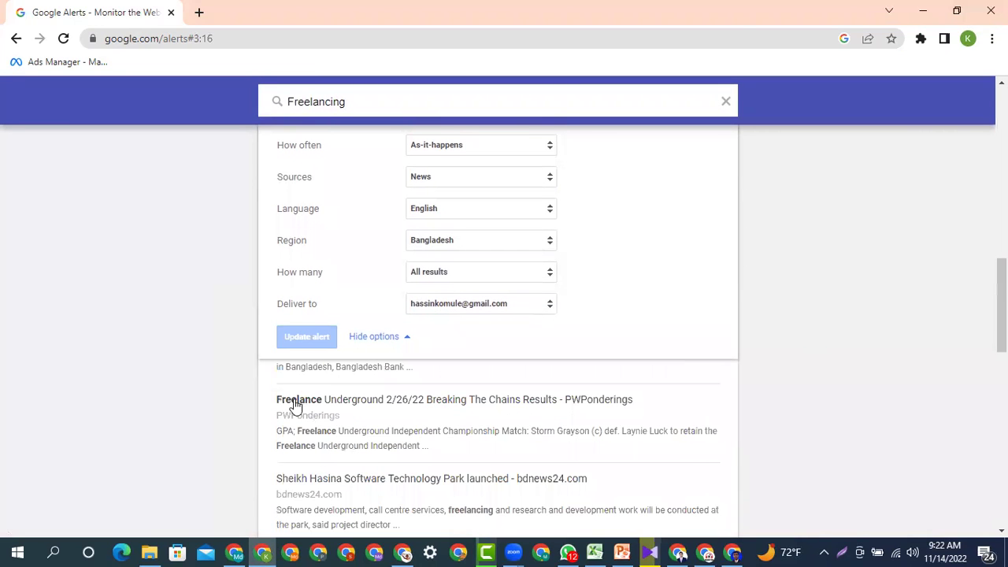
pyautogui.scroll(-1, 407, 414)
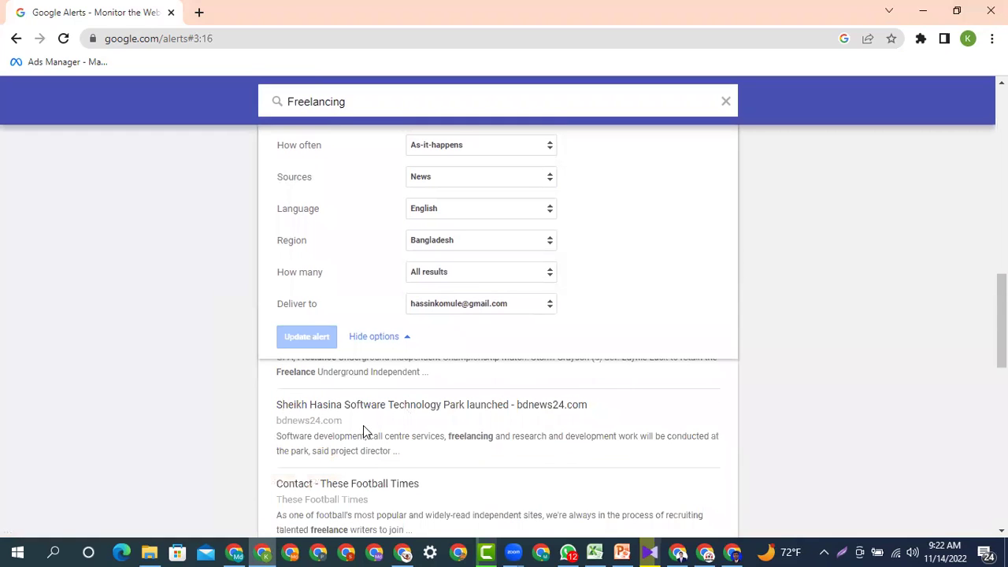
pyautogui.scroll(10, 363, 431)
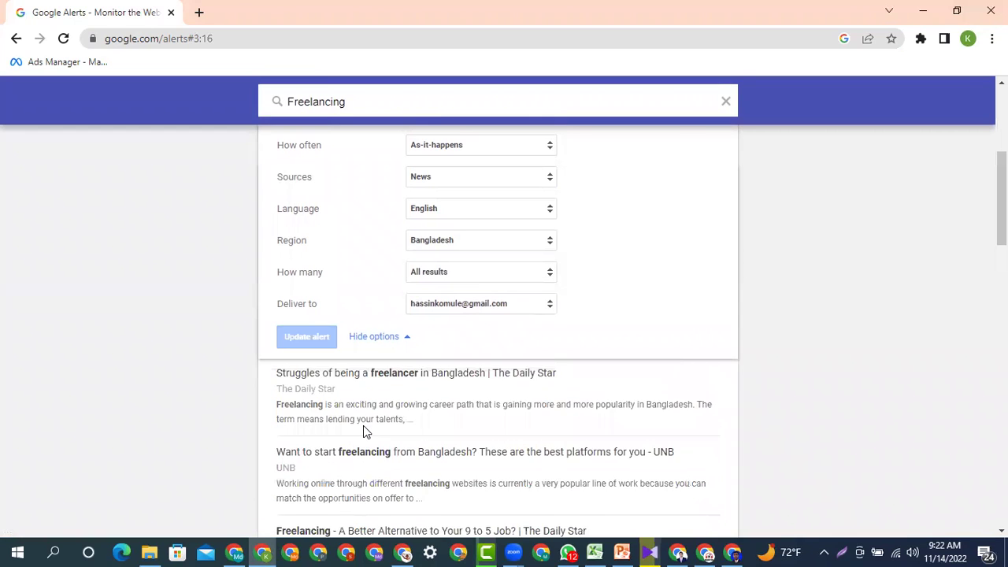
pyautogui.scroll(-2, 363, 431)
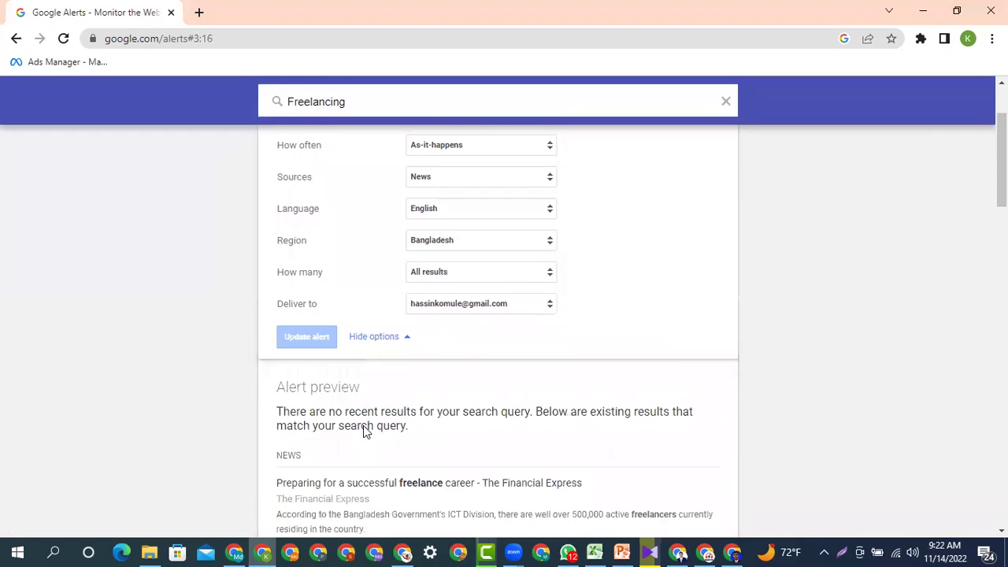
pyautogui.scroll(1, 363, 425)
pyautogui.scroll(-1, 462, 450)
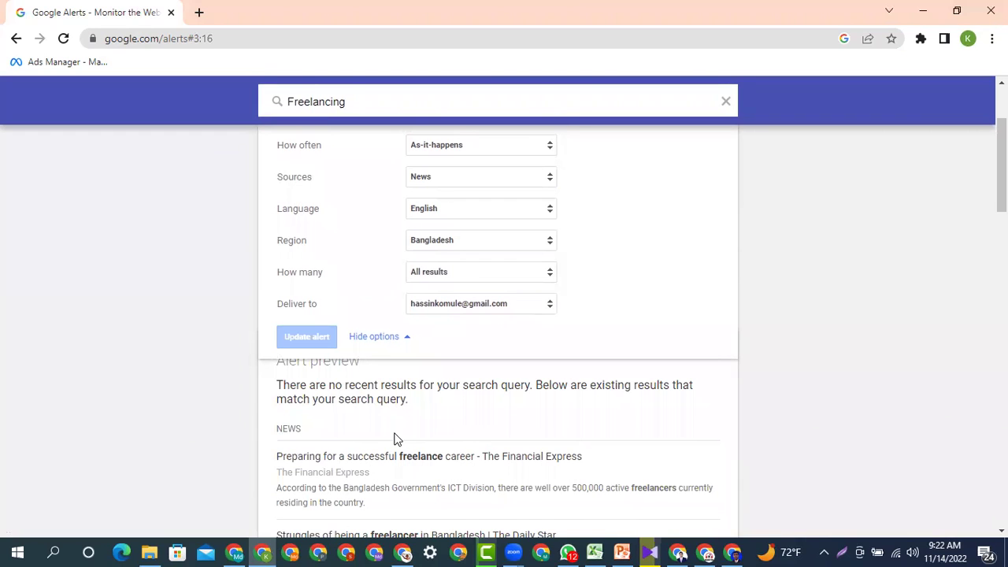
# Read through the previewed freelancing news headlines and their publishers one by one, and return to the alert's options.
pyautogui.scroll(-1, 394, 438)
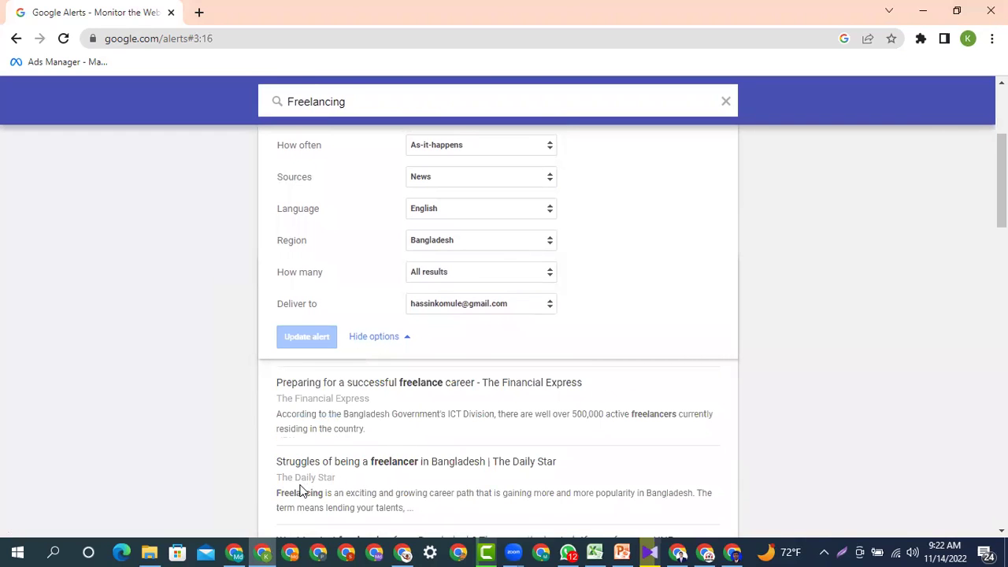
pyautogui.moveTo(276, 477); pyautogui.dragTo(378, 482)
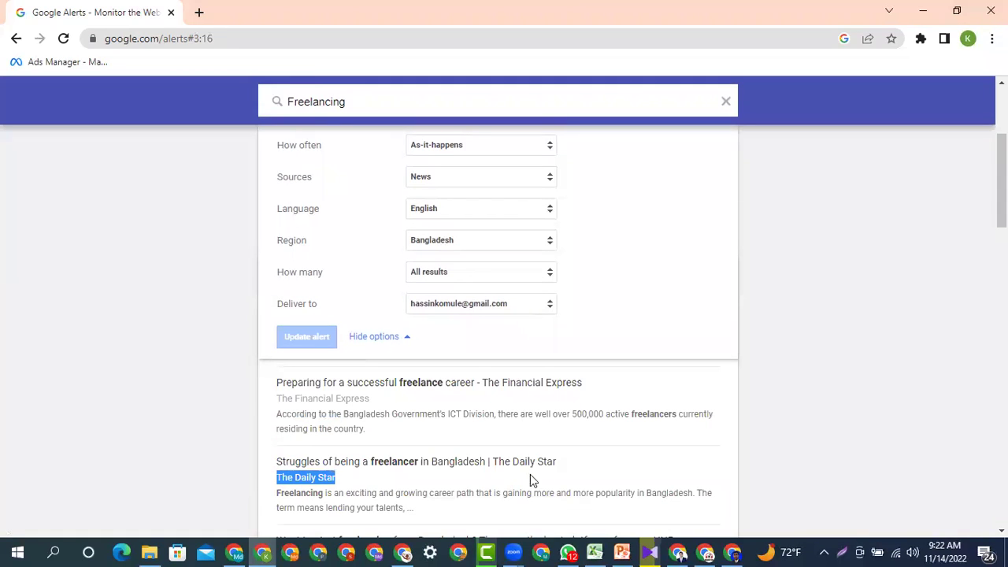
pyautogui.click(619, 456)
pyautogui.scroll(-1, 413, 440)
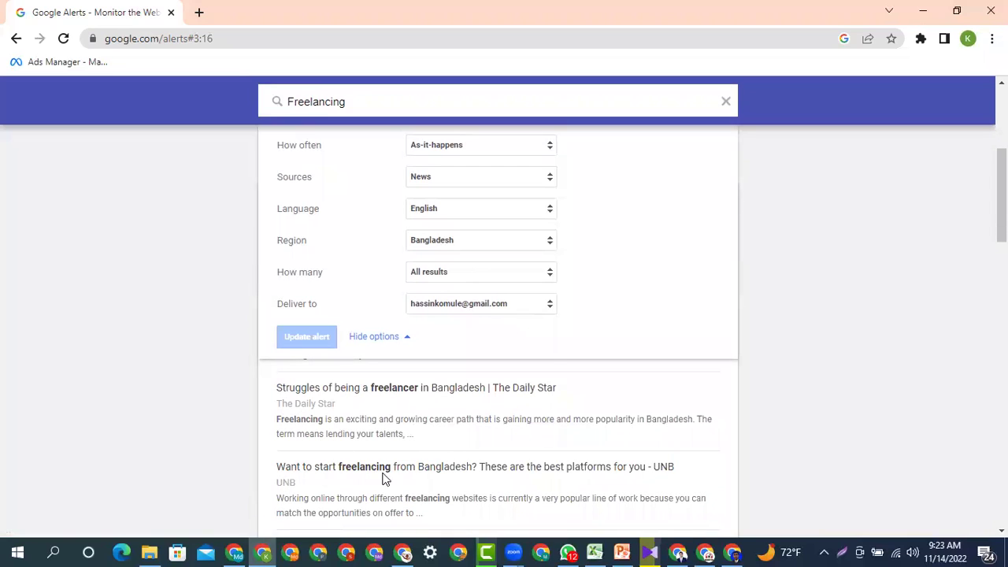
pyautogui.scroll(-1, 401, 477)
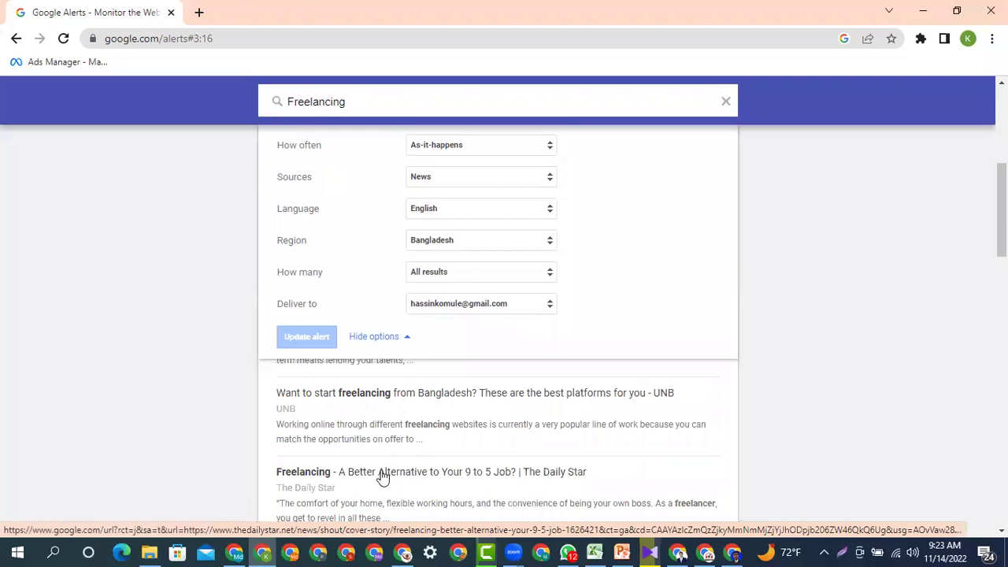
pyautogui.scroll(-1, 398, 480)
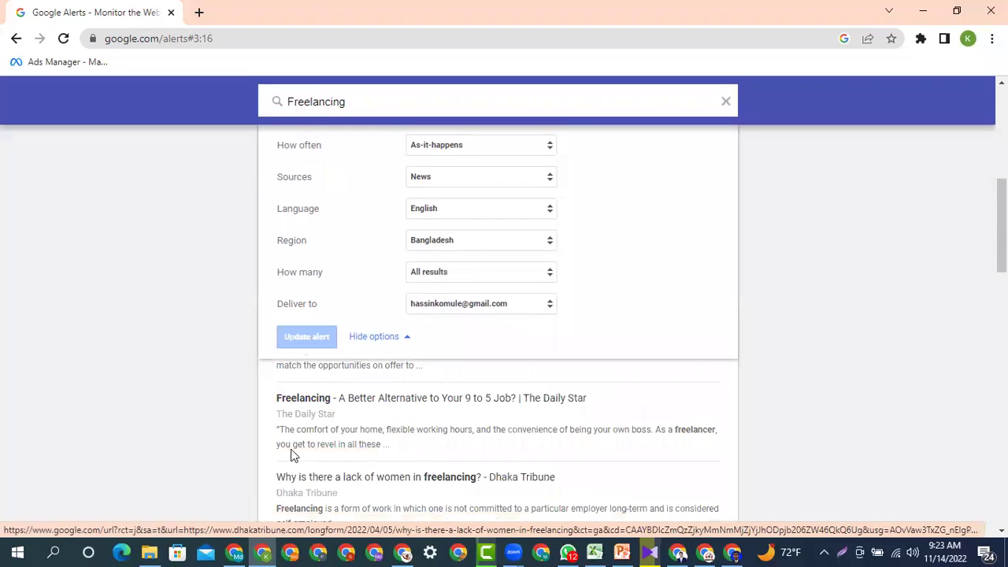
pyautogui.scroll(-1, 306, 422)
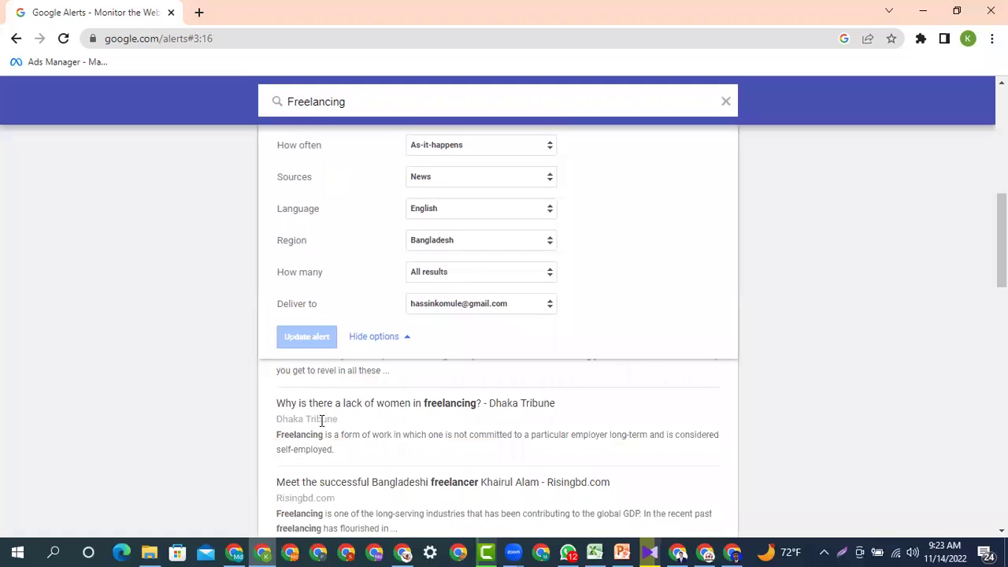
pyautogui.scroll(-1, 366, 420)
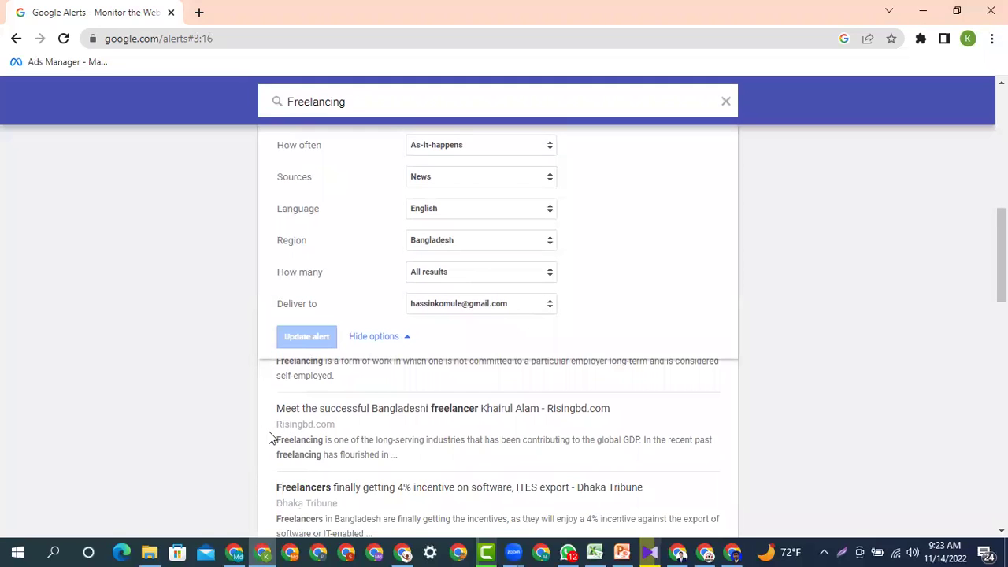
pyautogui.scroll(-1, 270, 438)
pyautogui.scroll(-1, 269, 437)
pyautogui.scroll(2, 268, 438)
pyautogui.scroll(-2, 319, 428)
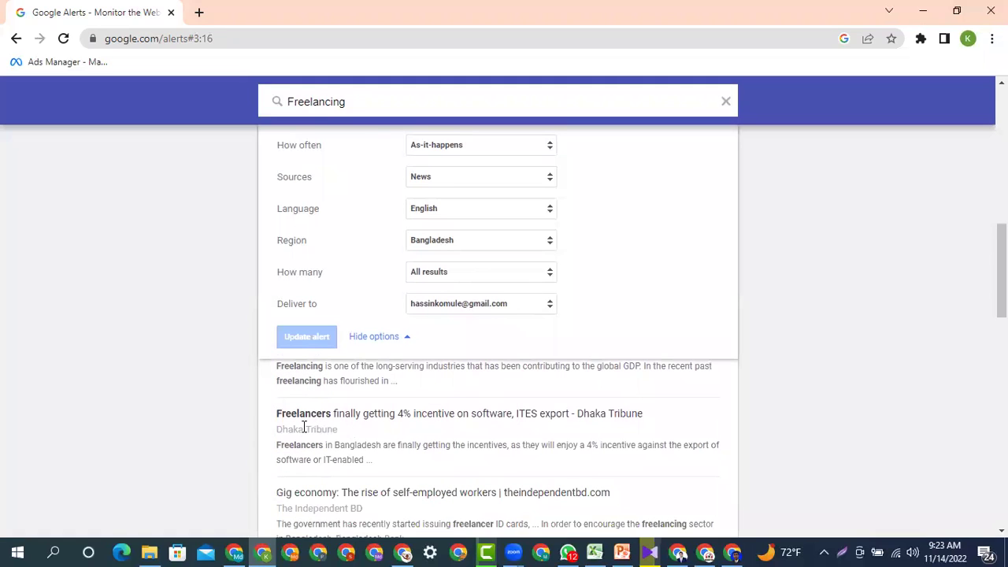
pyautogui.scroll(-2, 298, 428)
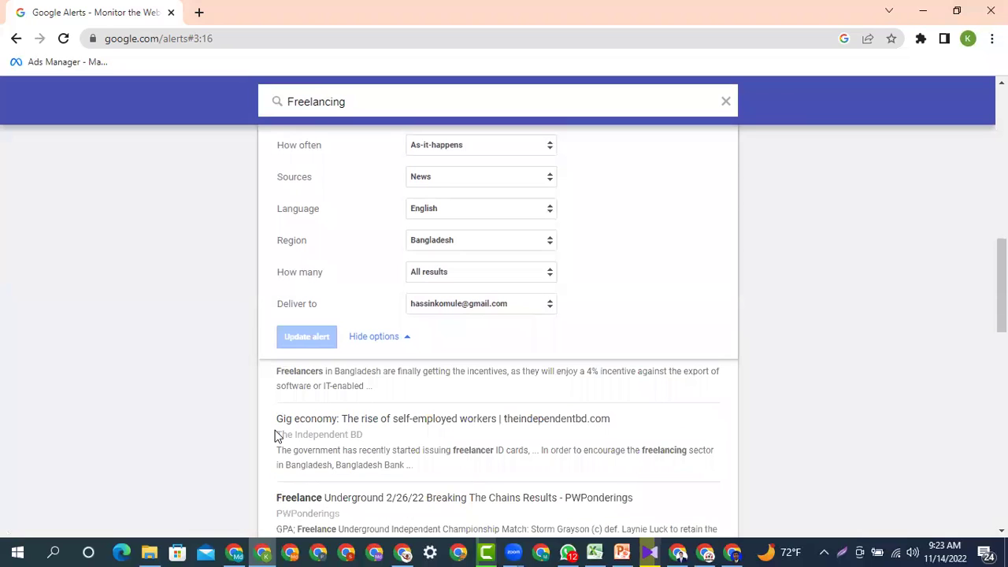
pyautogui.scroll(-2, 275, 438)
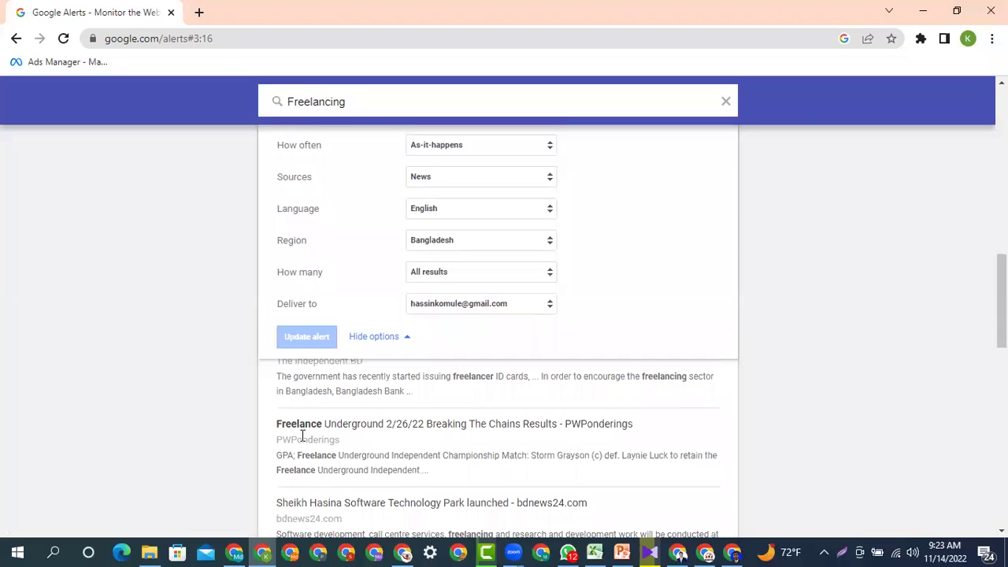
pyautogui.scroll(-2, 347, 435)
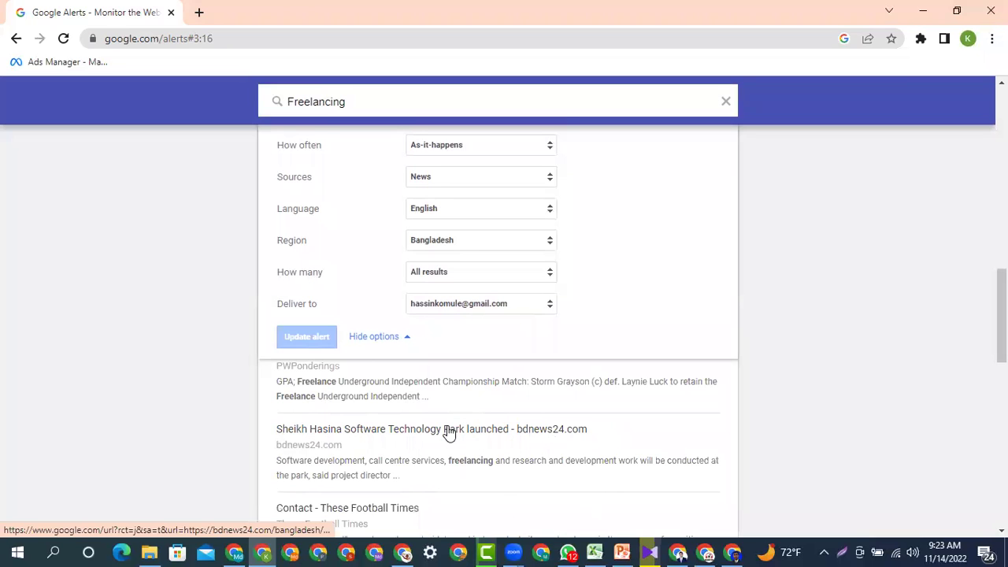
pyautogui.scroll(5, 448, 432)
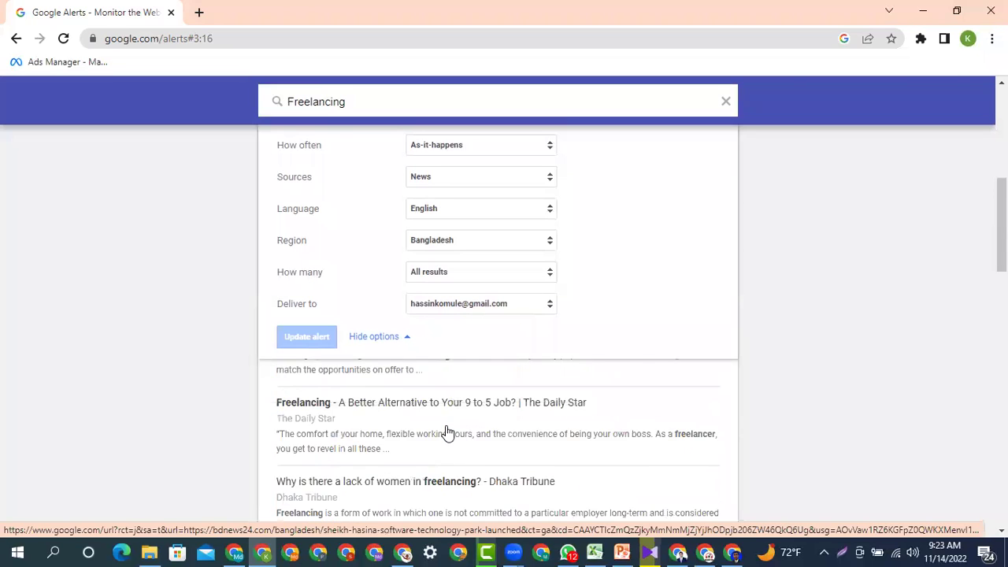
pyautogui.scroll(5, 446, 431)
pyautogui.scroll(-1, 412, 344)
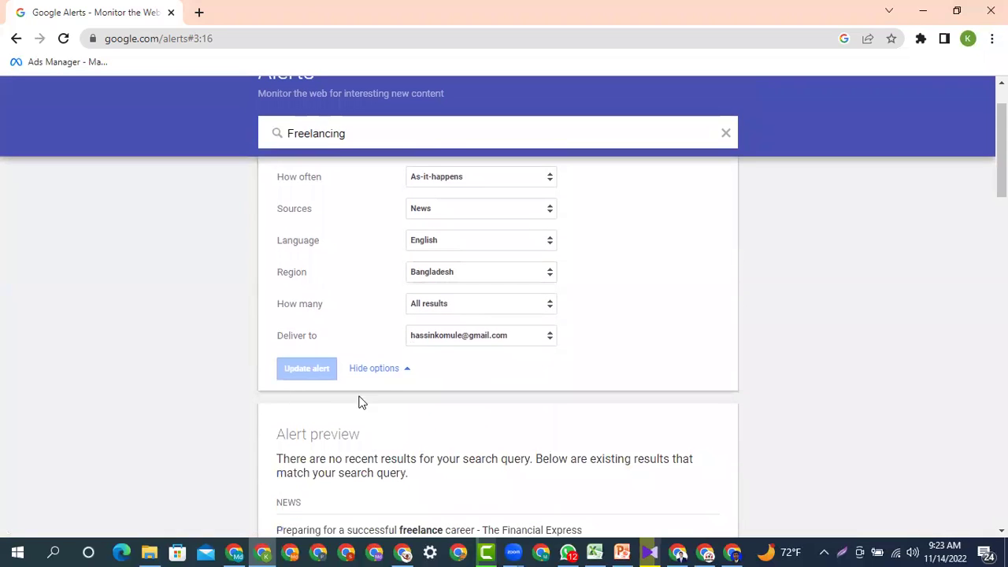
# Open the Gmail inbox in a new browser tab.
pyautogui.click(201, 12)
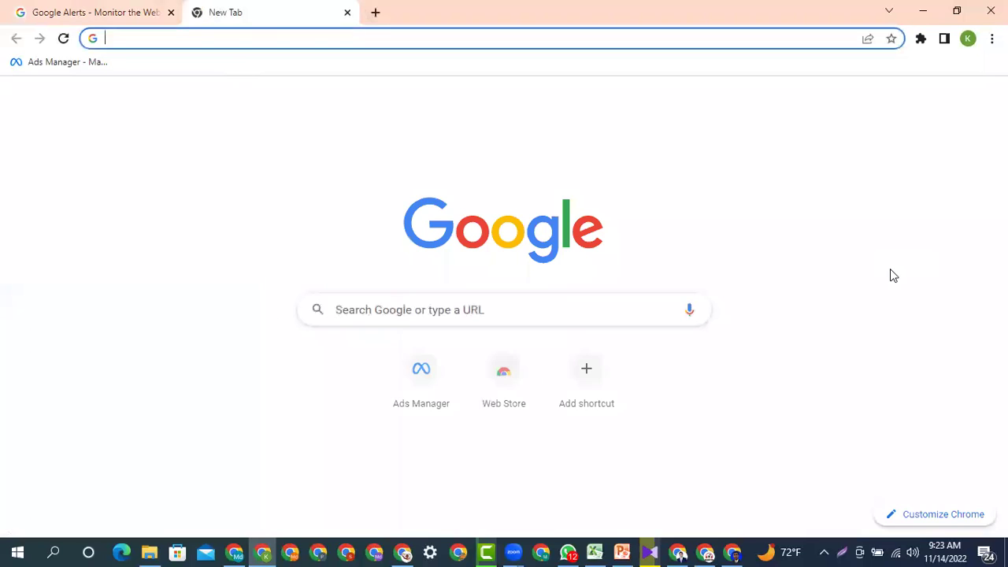
pyautogui.click(867, 101)
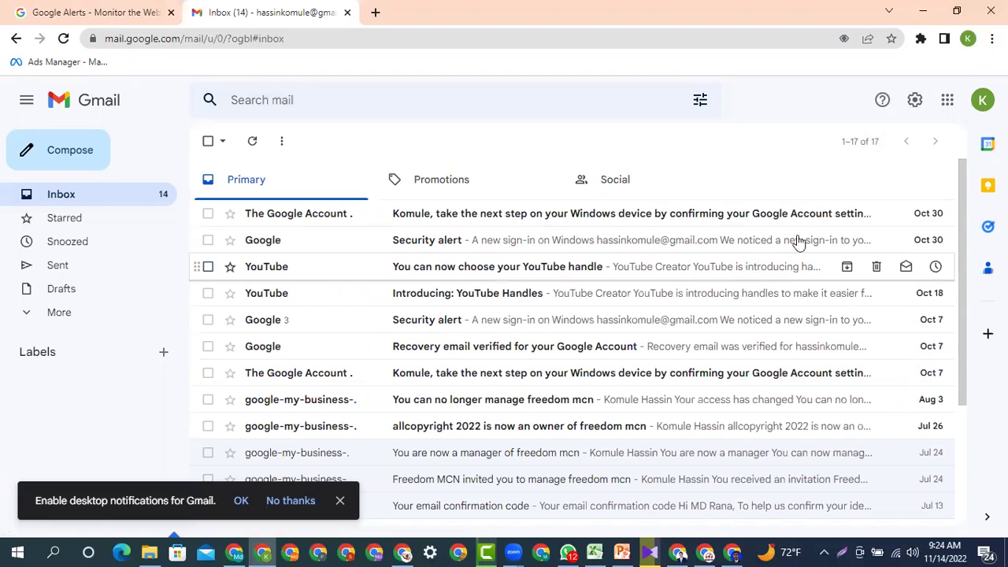
# Skim the messages in the Primary category of the Gmail inbox from the newest to the older ones.
pyautogui.scroll(-2, 409, 346)
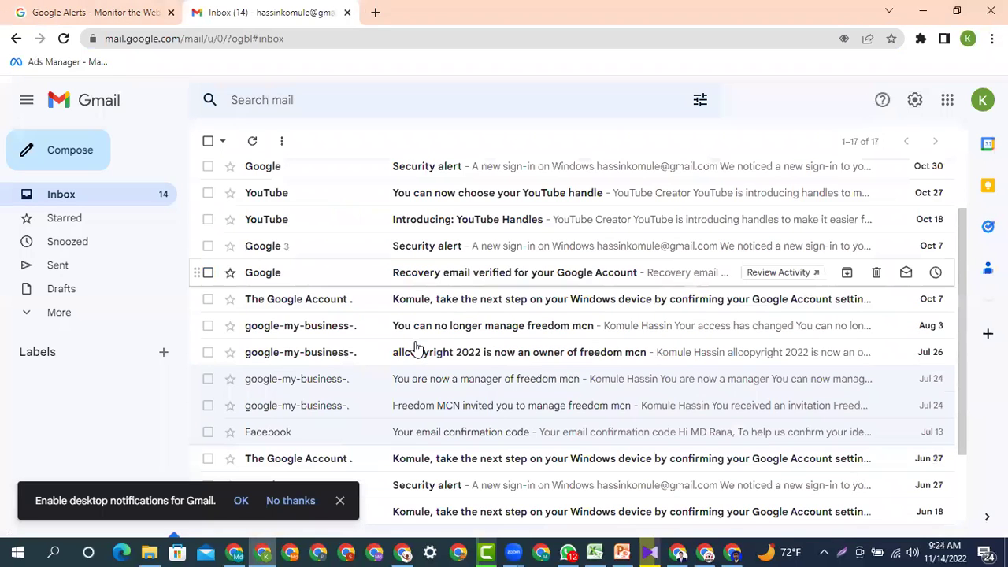
pyautogui.scroll(2, 432, 303)
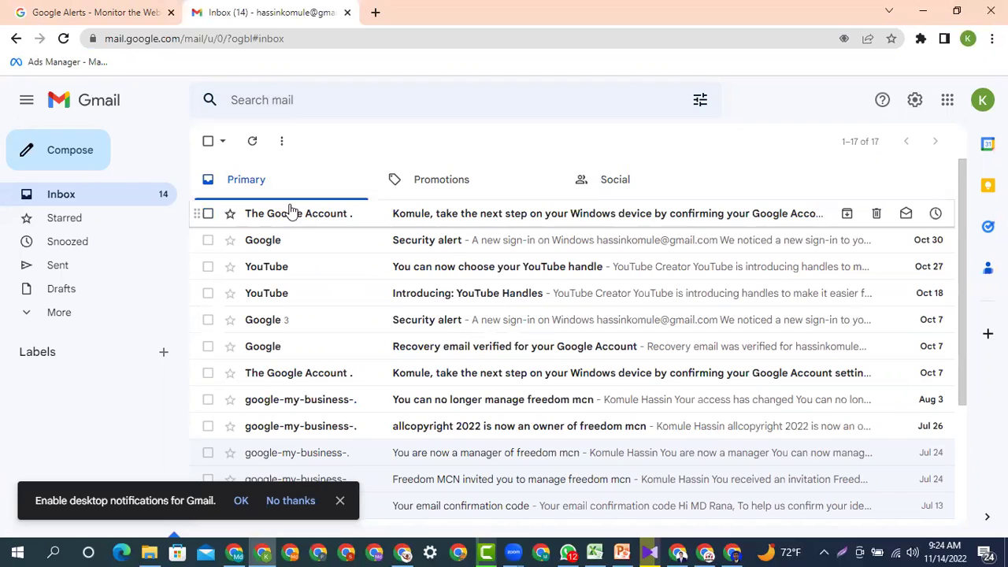
pyautogui.moveTo(288, 213)
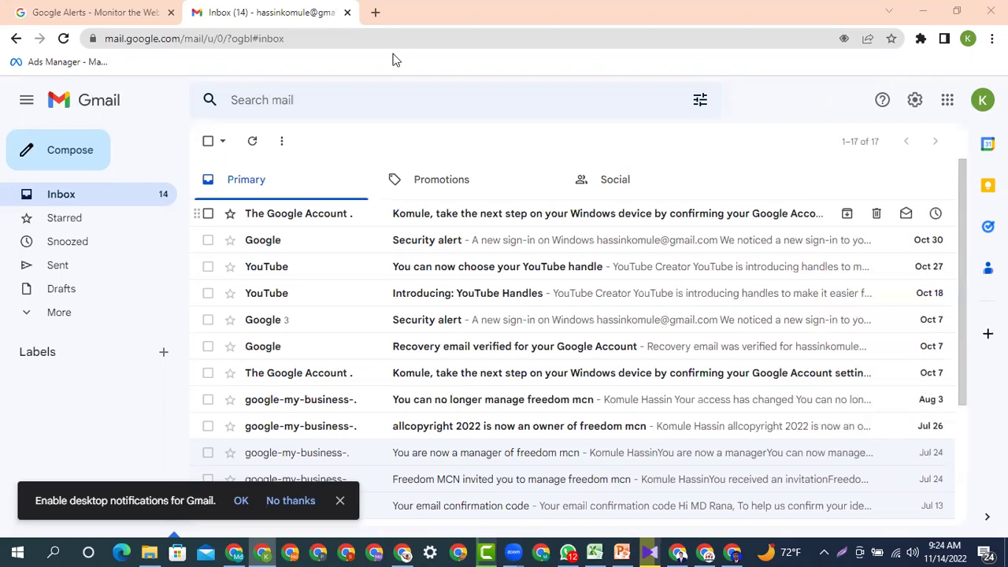
# Open Google Maps in a new browser tab.
pyautogui.hotkey('ctrl', 't')
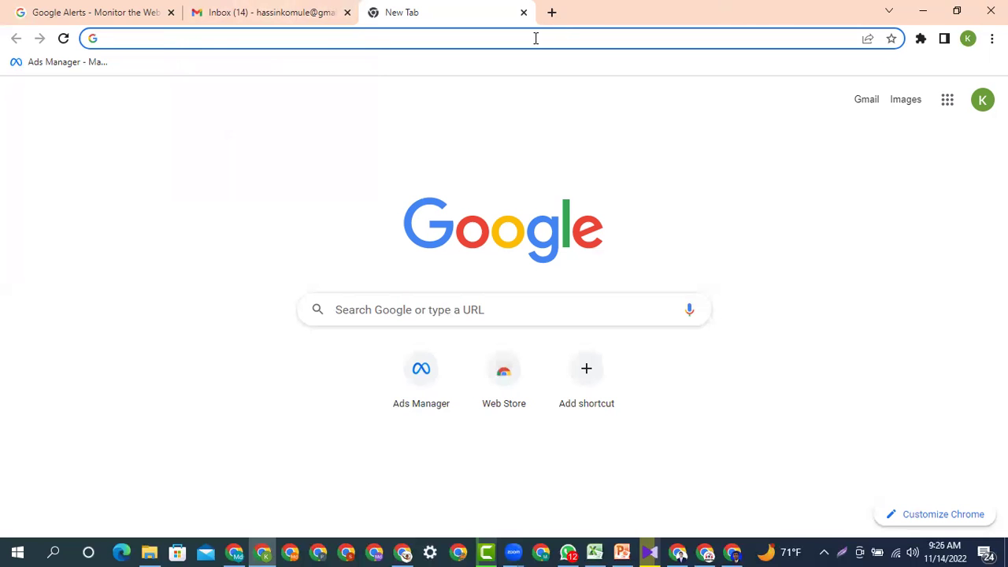
pyautogui.click(250, 6)
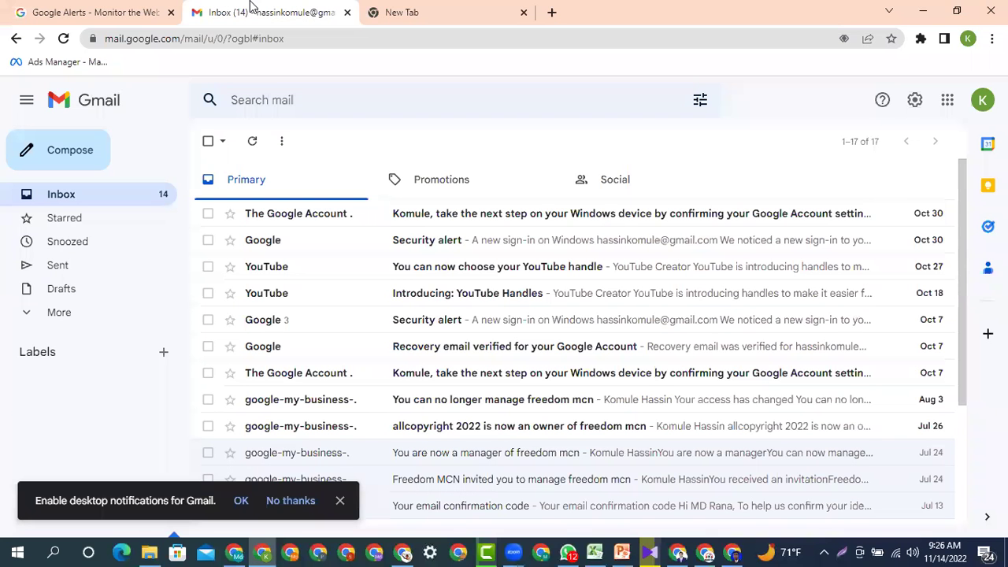
pyautogui.click(415, 8)
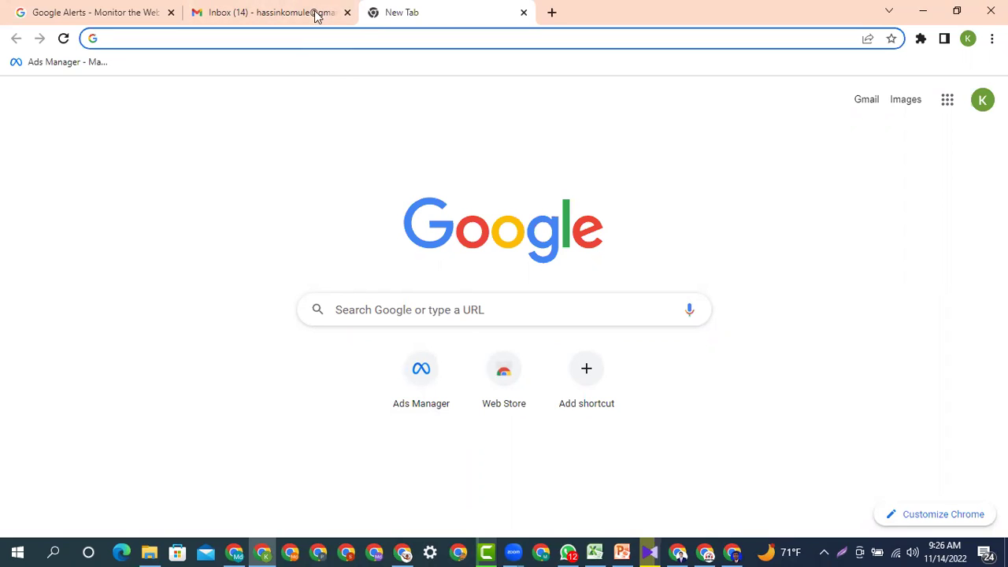
pyautogui.click(946, 100)
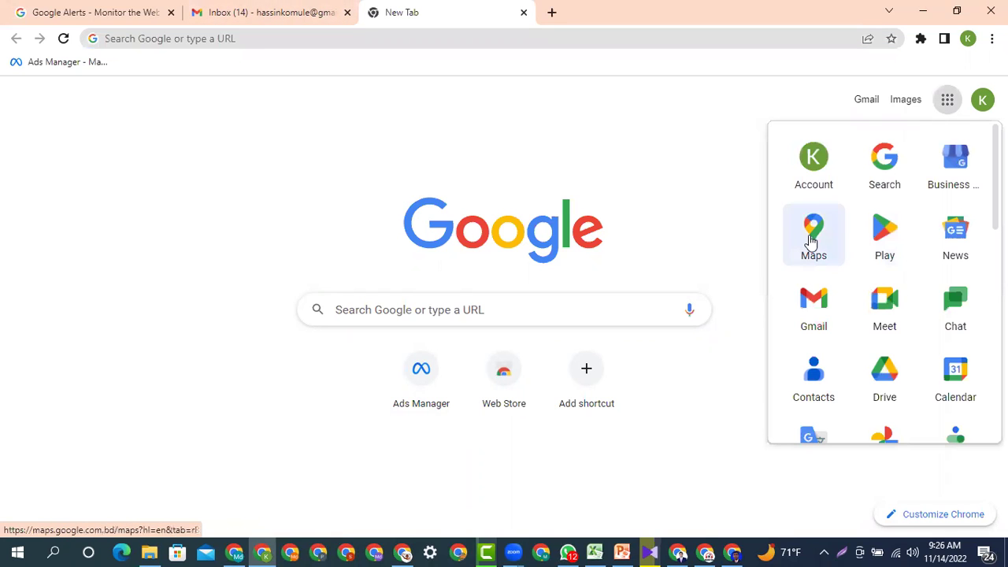
pyautogui.click(812, 239)
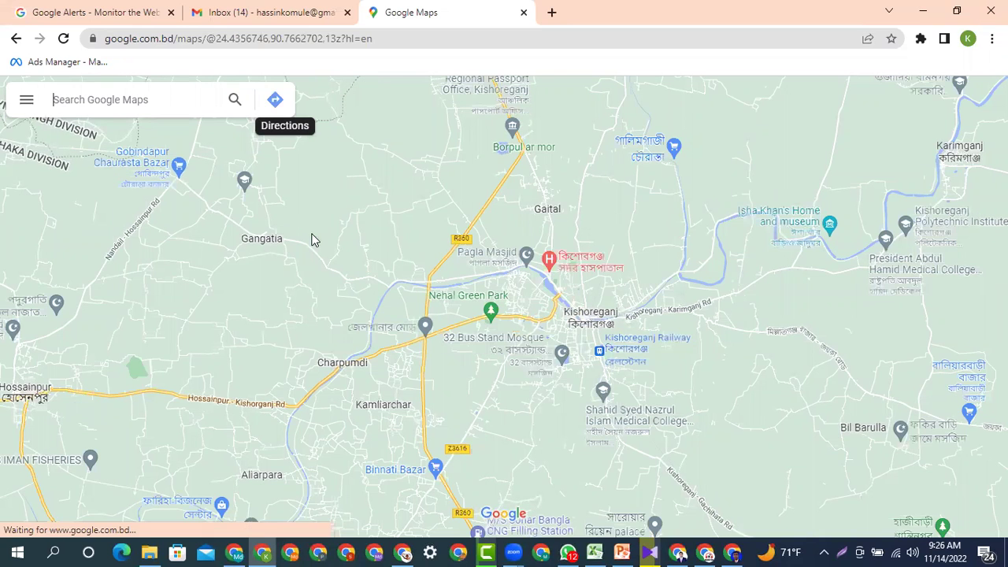
# Search the map for "ntv" and open the suggested NTV place on Kazi Nazrul Islam Avenue, Dhaka.
pyautogui.scroll(-2, 313, 238)
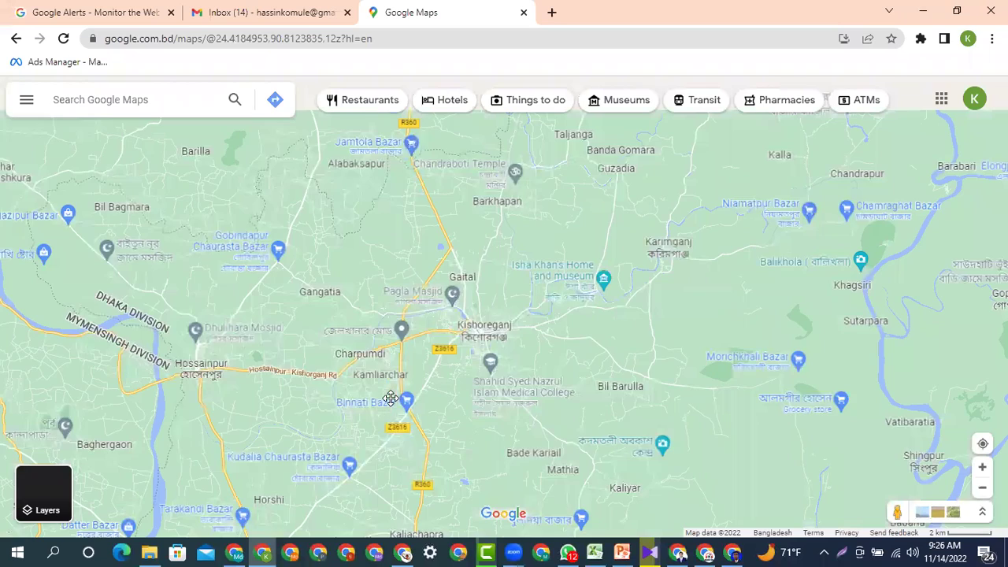
pyautogui.moveTo(393, 237); pyautogui.dragTo(417, 352)
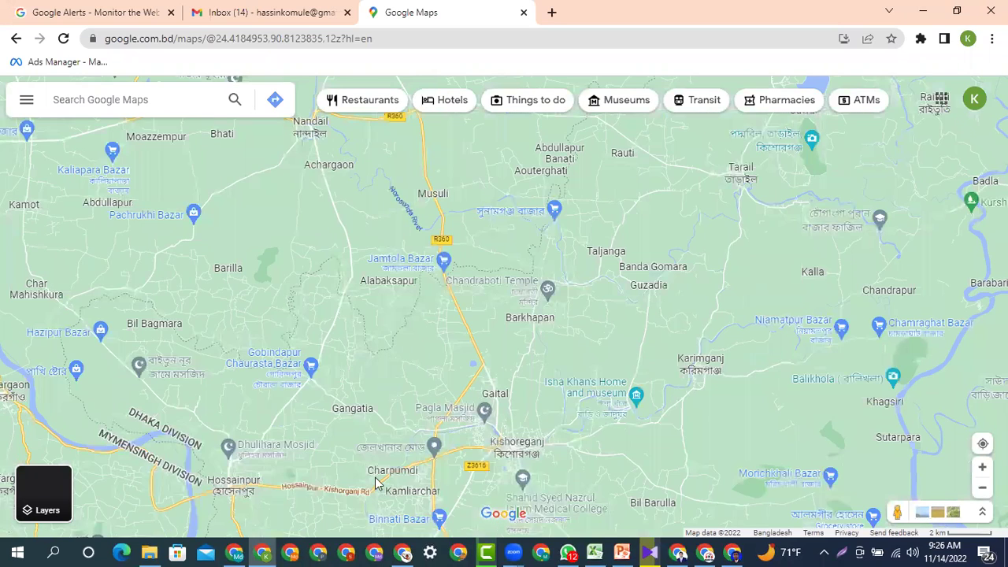
pyautogui.moveTo(416, 308); pyautogui.dragTo(385, 460)
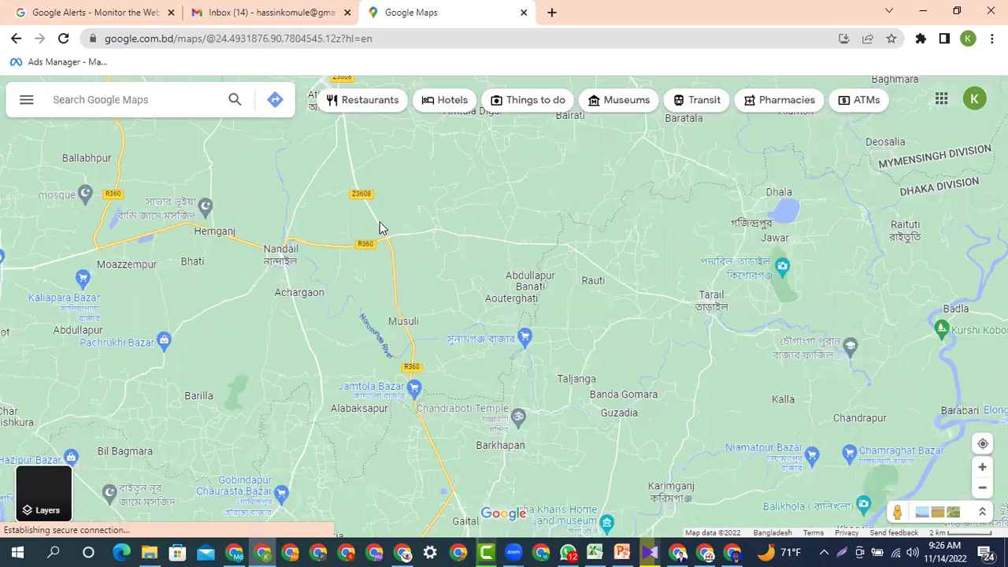
pyautogui.click(126, 105)
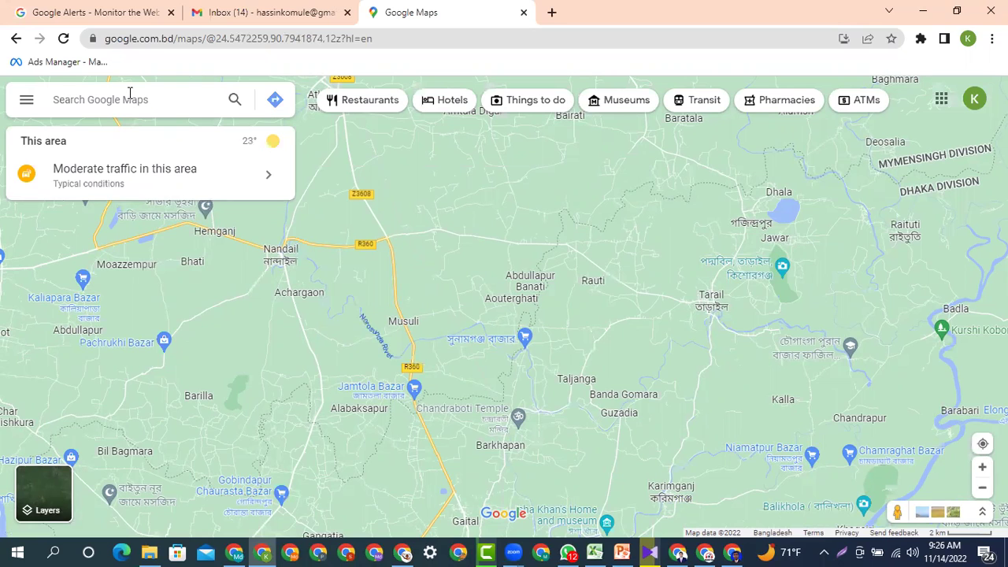
pyautogui.write('nt')
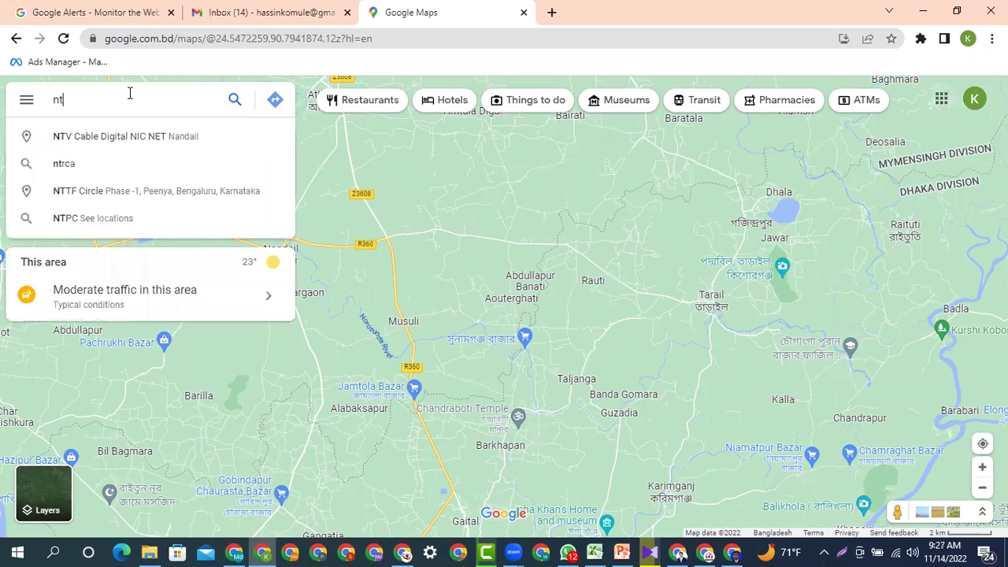
pyautogui.write('v')
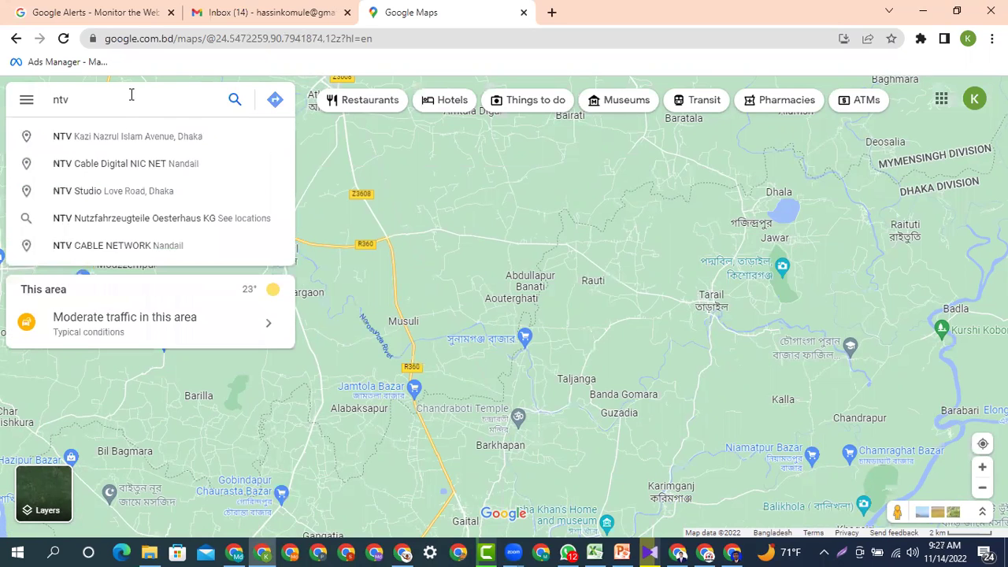
pyautogui.click(112, 136)
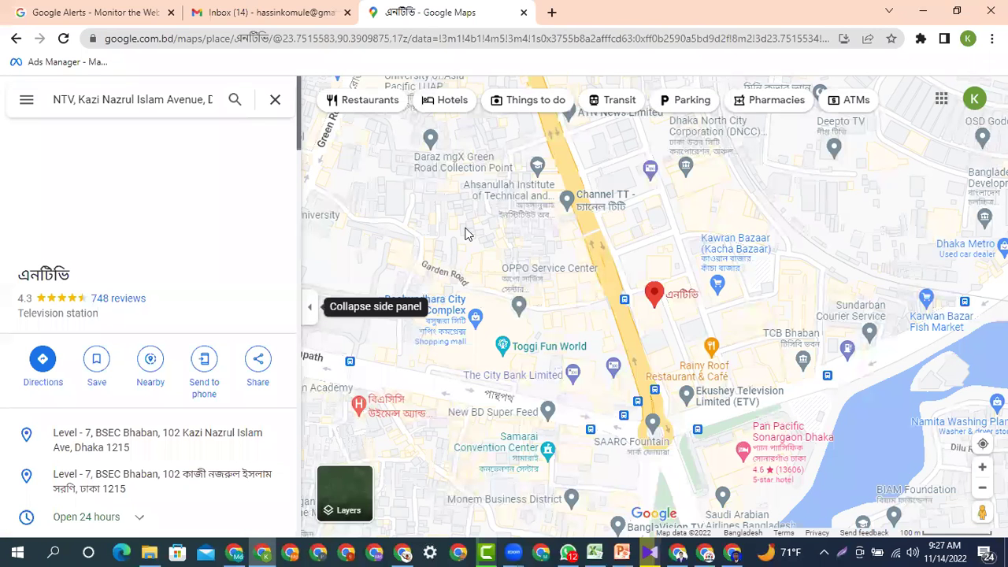
# Examine the NTV marker, its place summary and the neighbouring buildings up close on the map.
pyautogui.scroll(2, 654, 300)
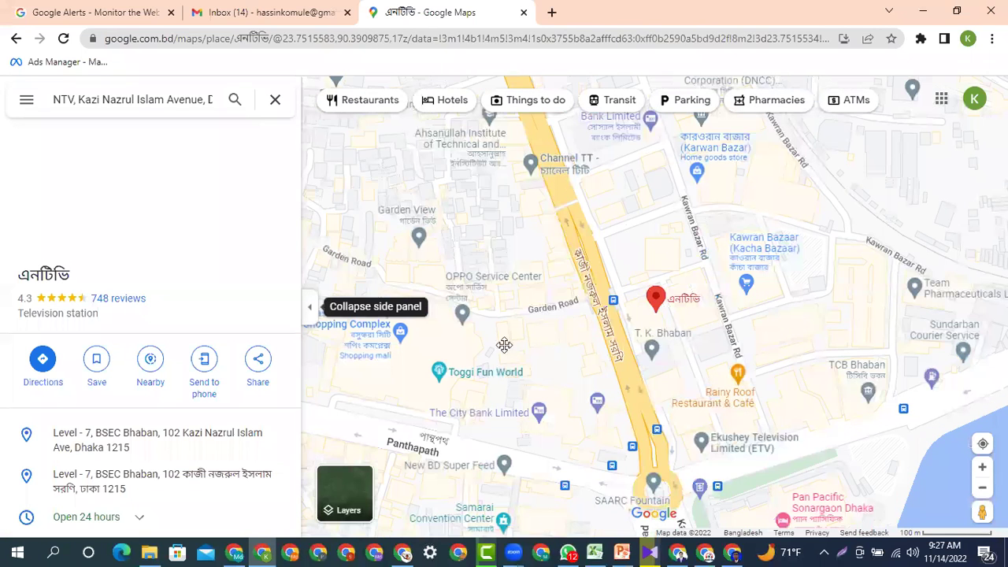
pyautogui.scroll(2, 504, 345)
pyautogui.scroll(2, 496, 341)
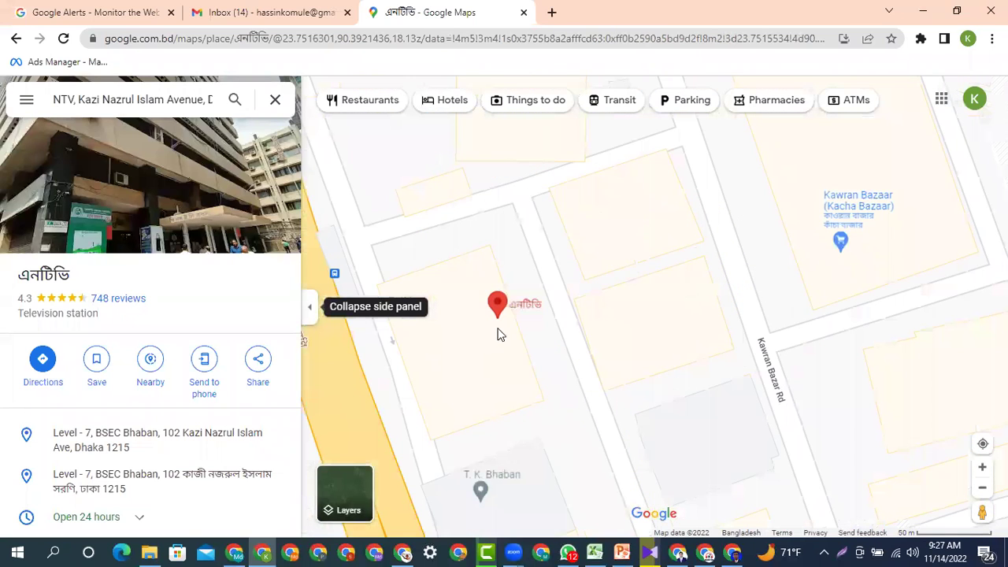
pyautogui.scroll(2, 513, 345)
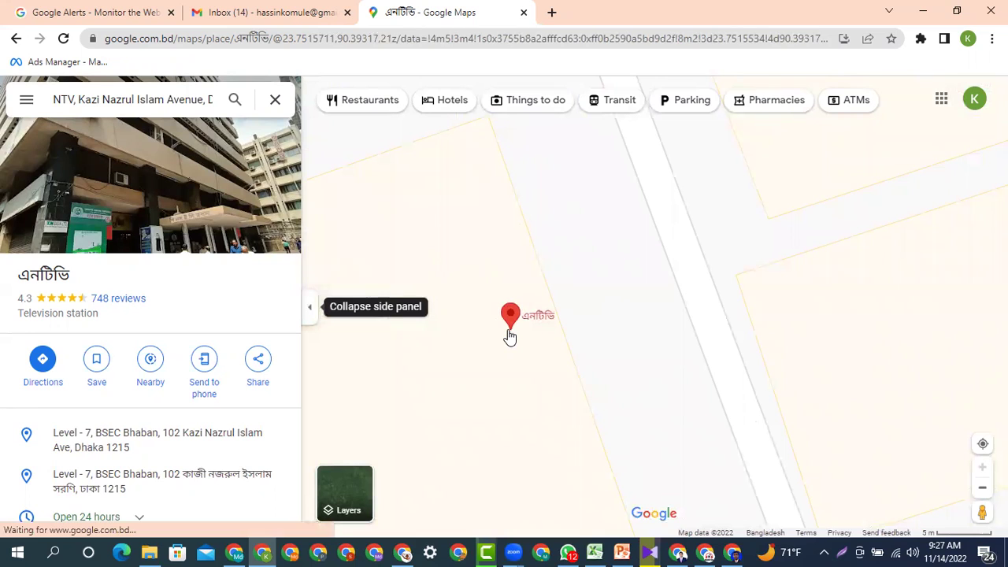
pyautogui.moveTo(511, 336)
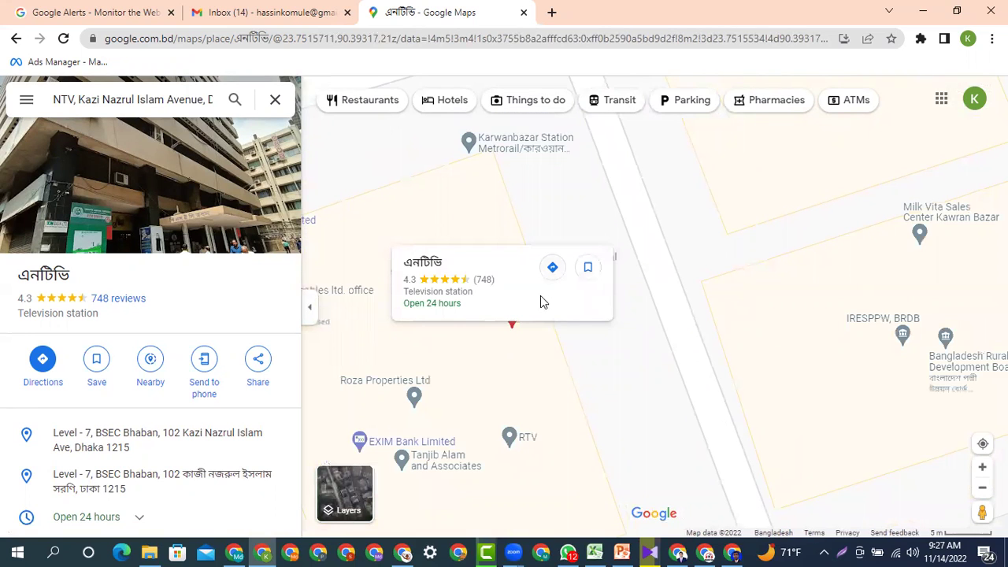
pyautogui.scroll(-3, 503, 352)
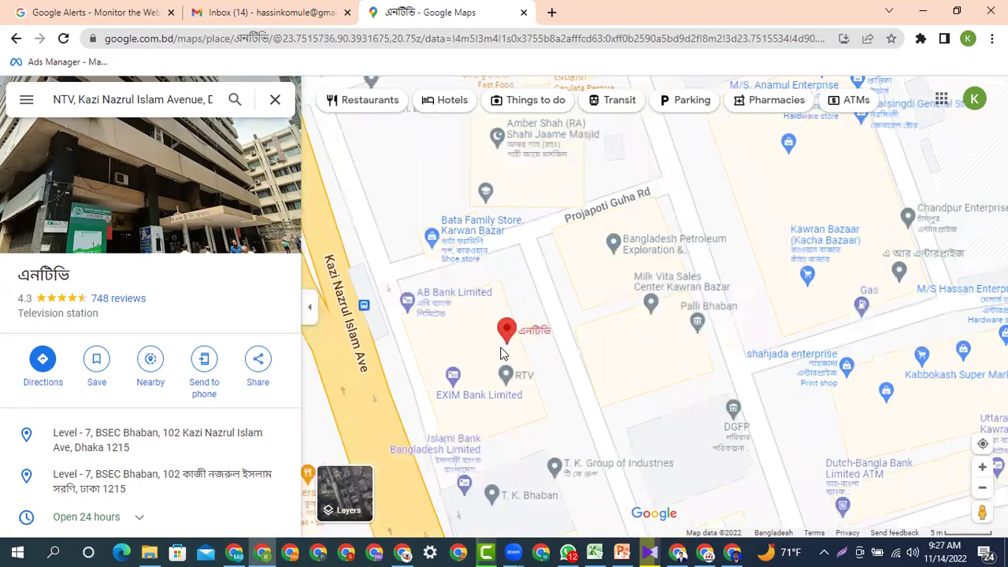
# Explore the Karwan Bazar area north of NTV for an unlabelled spot beside Kawran Bazar Rd.
pyautogui.scroll(-5, 504, 351)
pyautogui.moveTo(674, 207)
pyautogui.mouseDown()
pyautogui.moveTo(594, 306)
pyautogui.moveTo(613, 333)
pyautogui.mouseUp()
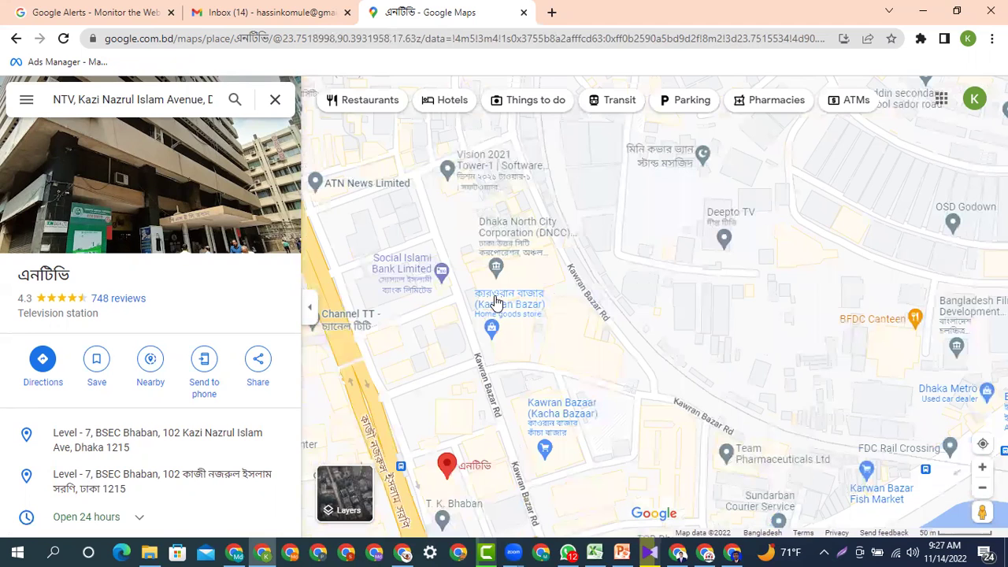
pyautogui.scroll(3, 496, 301)
pyautogui.scroll(2, 496, 303)
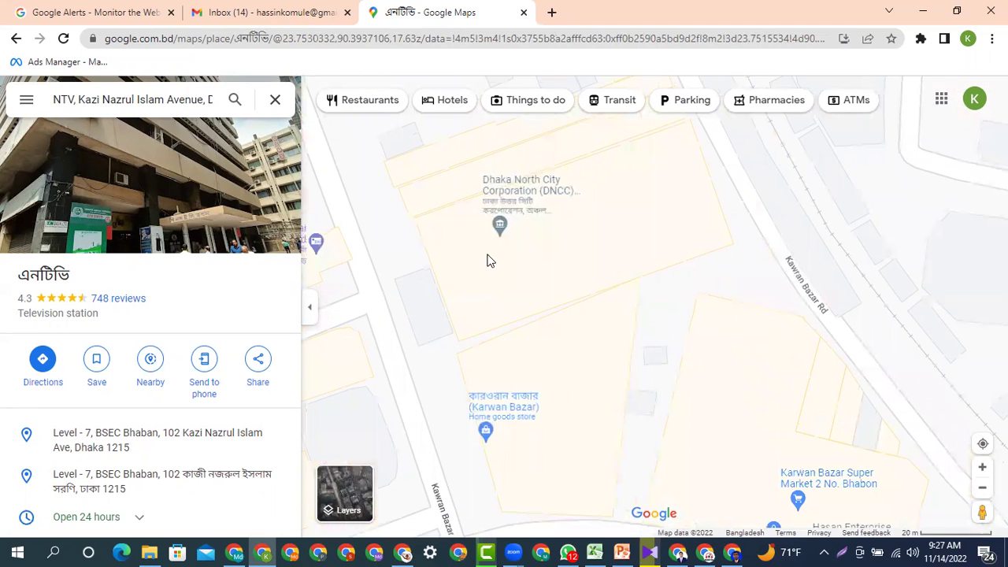
pyautogui.scroll(2, 486, 304)
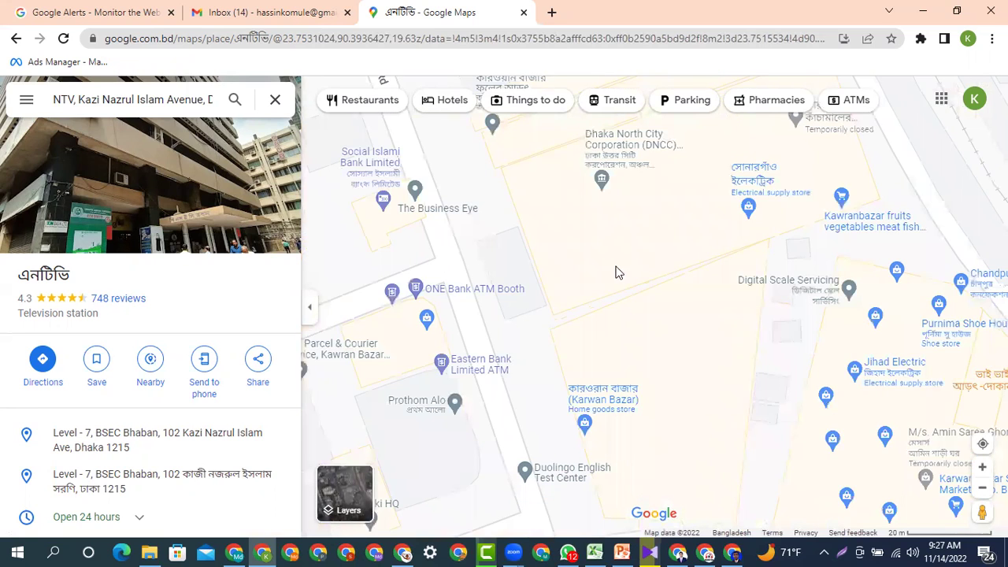
pyautogui.scroll(2, 599, 274)
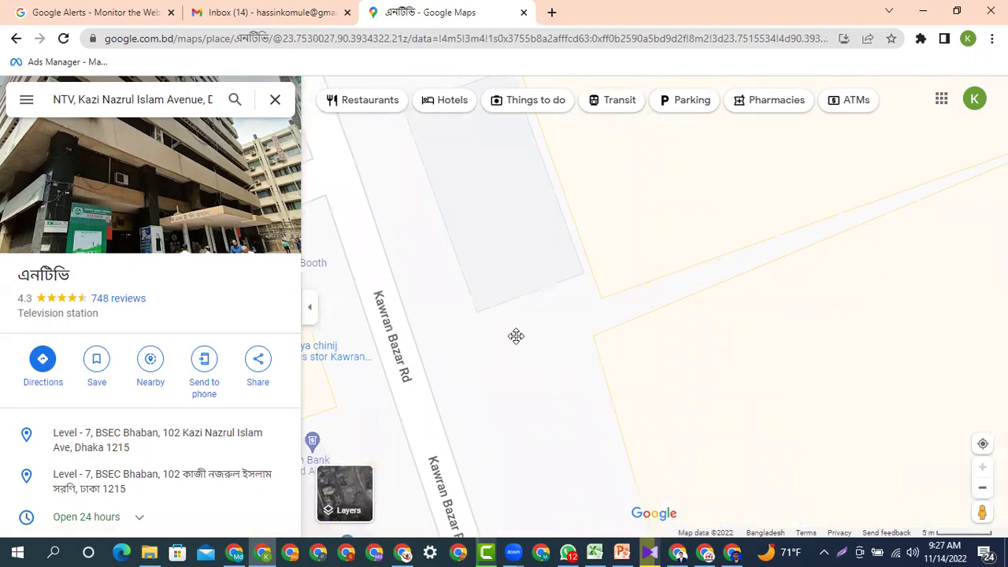
pyautogui.scroll(1, 525, 315)
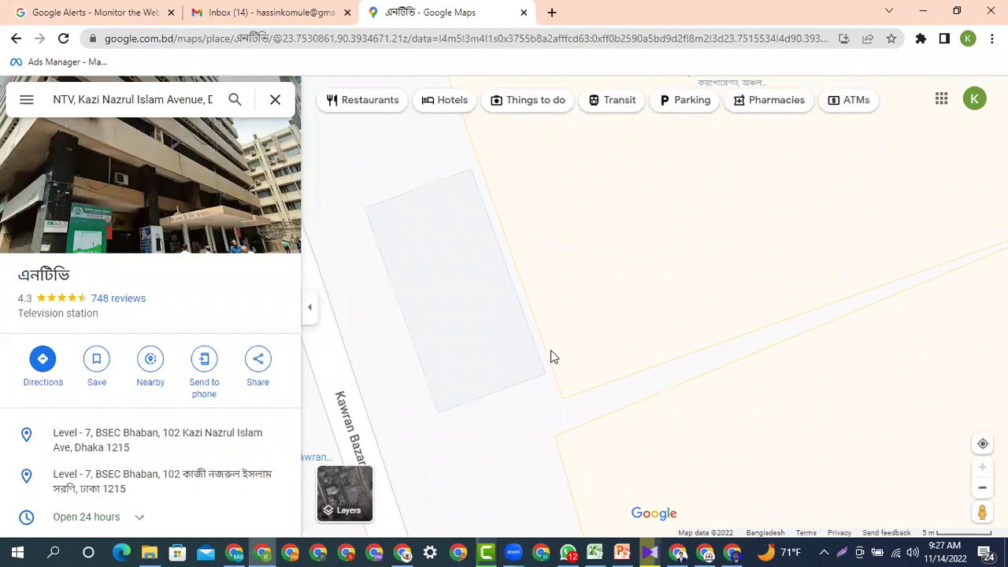
pyautogui.scroll(-1, 576, 356)
pyautogui.moveTo(576, 356); pyautogui.dragTo(551, 234)
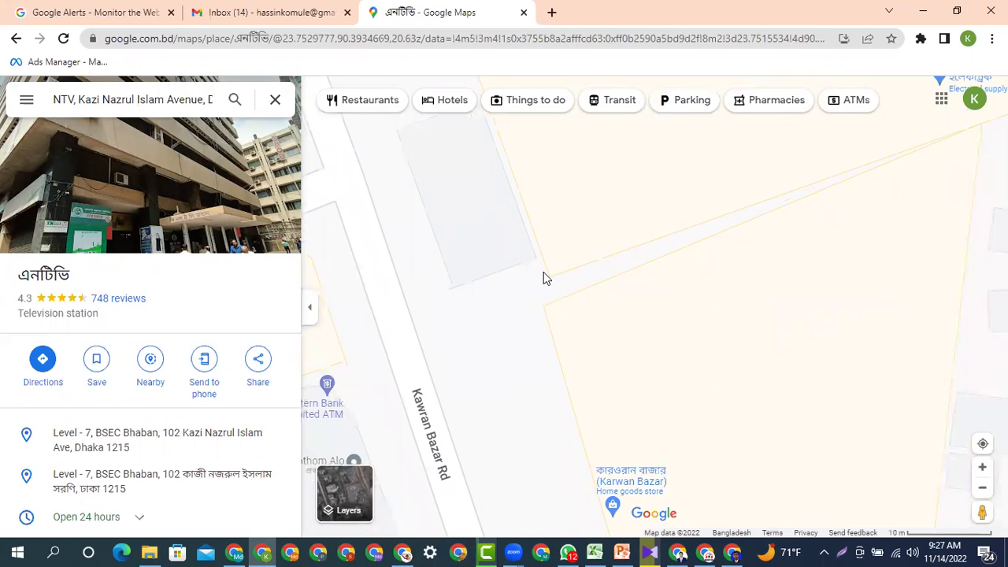
# Open the form for adding a missing place beside Kawran Bazar Rd, look through its fields, and discard it.
pyautogui.rightClick(543, 278)
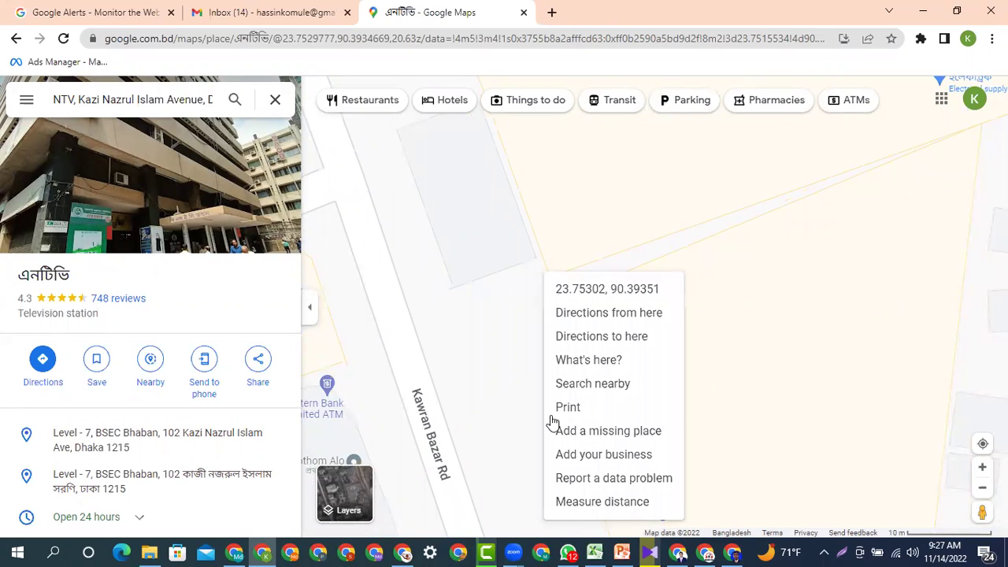
pyautogui.click(623, 433)
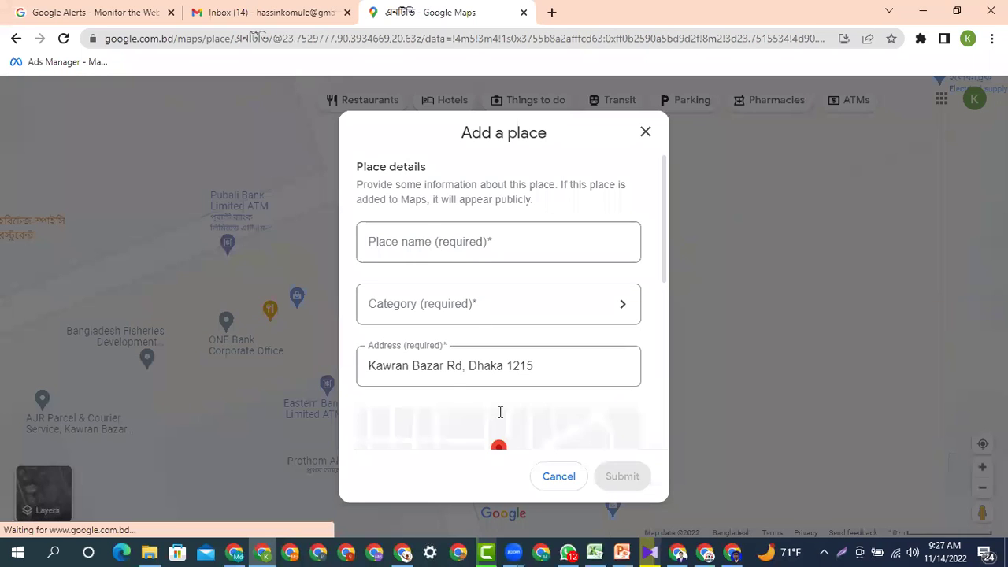
pyautogui.scroll(-4, 520, 378)
pyautogui.scroll(1, 518, 348)
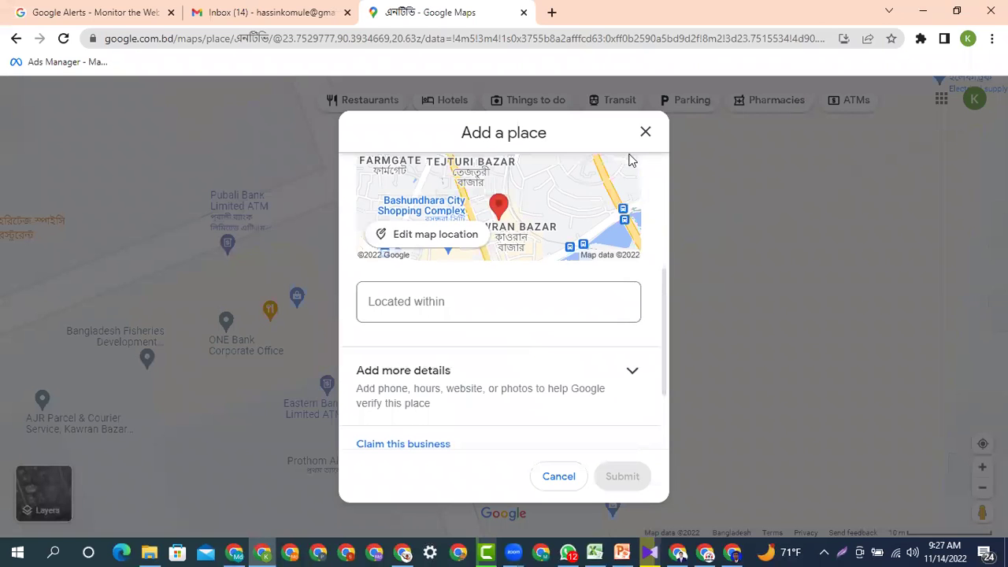
pyautogui.scroll(3, 634, 155)
pyautogui.click(645, 132)
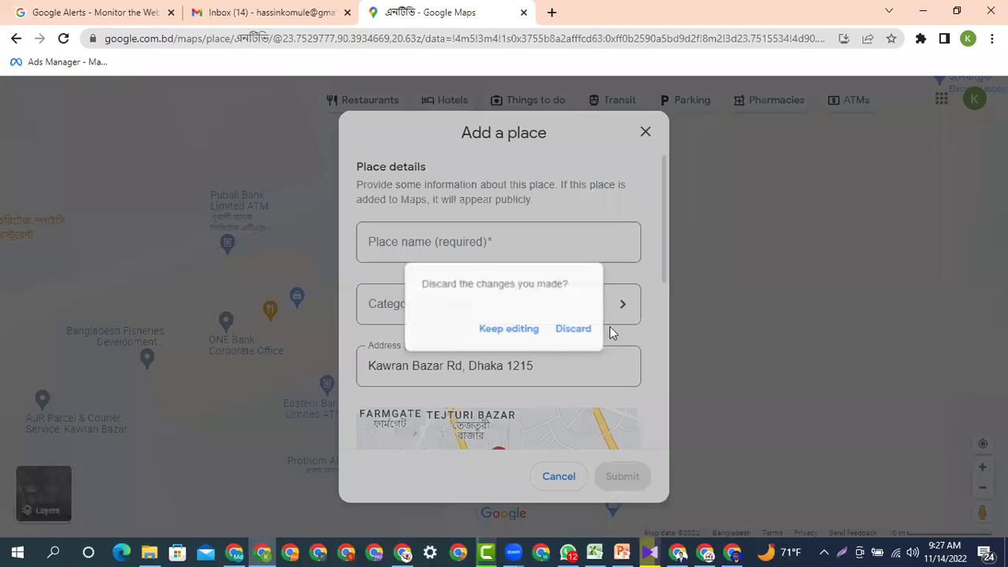
pyautogui.click(583, 334)
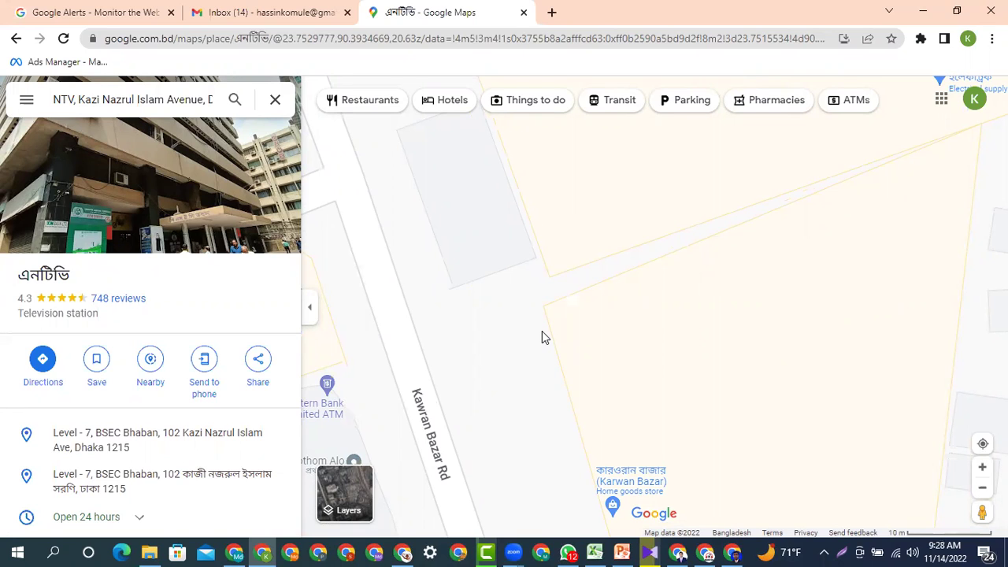
# Switch the map to satellite imagery, clear the NTV search, and inspect the buildings around Prothom Alo.
pyautogui.scroll(-3, 515, 344)
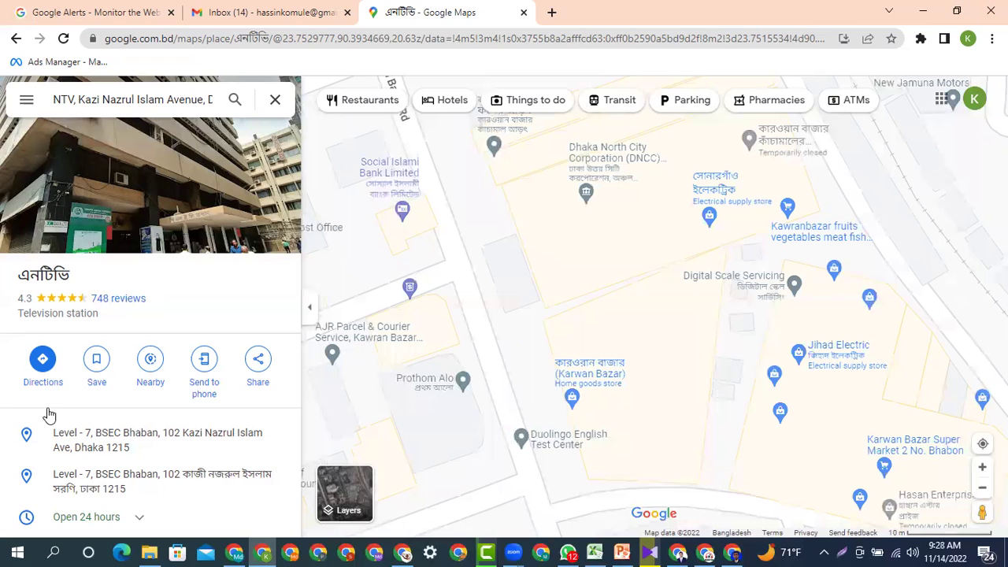
pyautogui.click(344, 491)
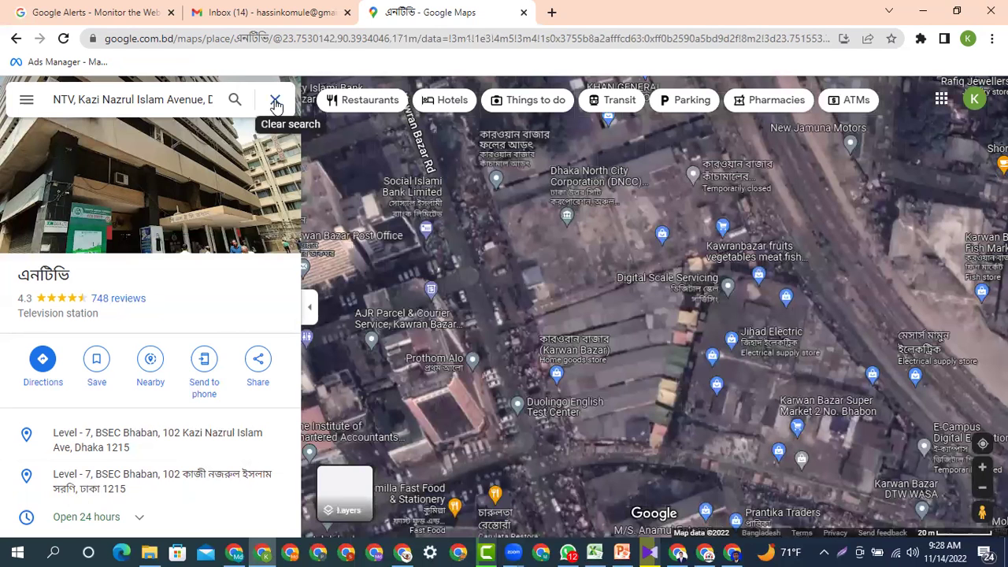
pyautogui.click(276, 102)
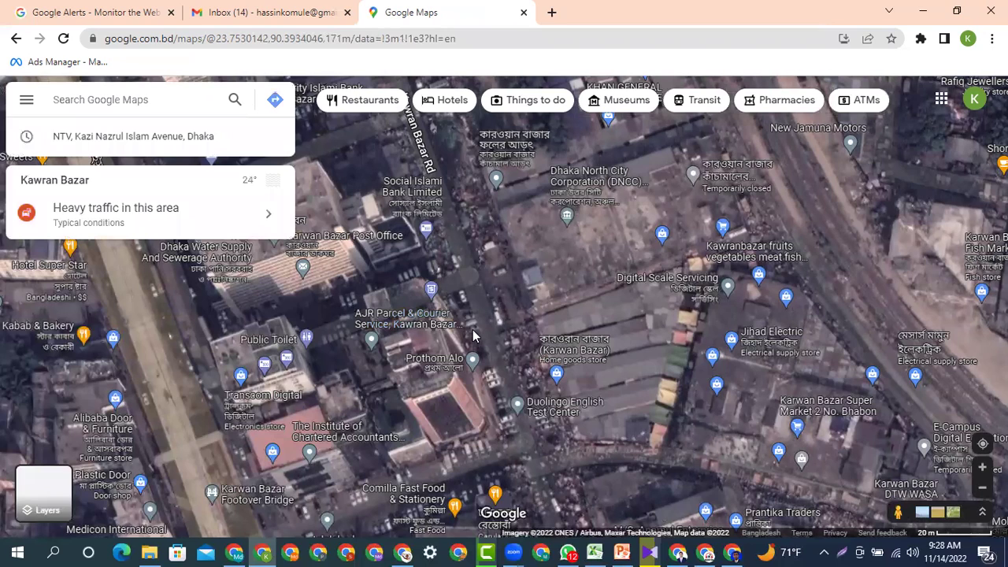
pyautogui.click(446, 394)
pyautogui.scroll(4, 446, 395)
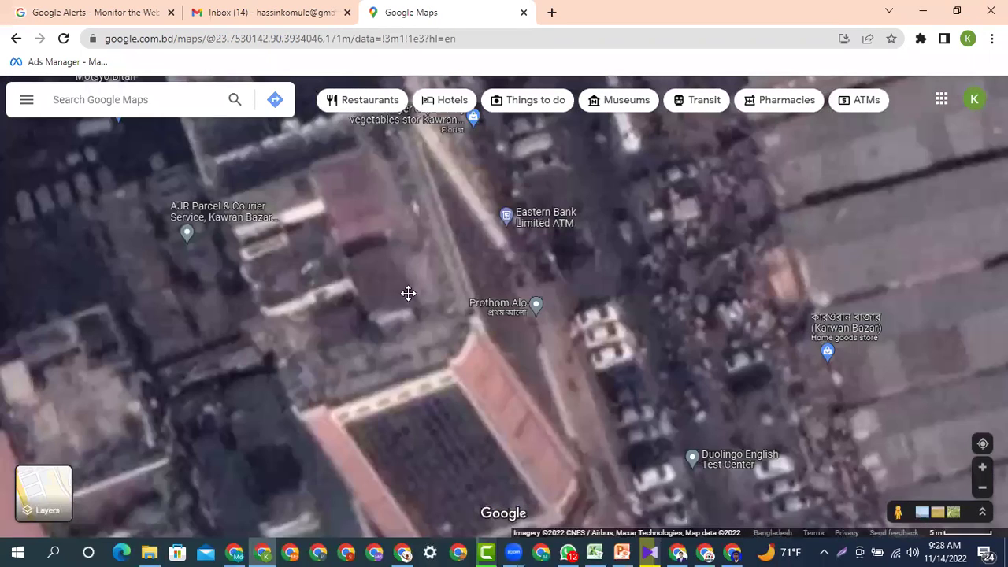
# Inspect the roofs and labelled places south of Prothom Alo along Kawran Bazar Rd in the satellite imagery.
pyautogui.moveTo(408, 293); pyautogui.dragTo(355, 154)
pyautogui.scroll(2, 498, 338)
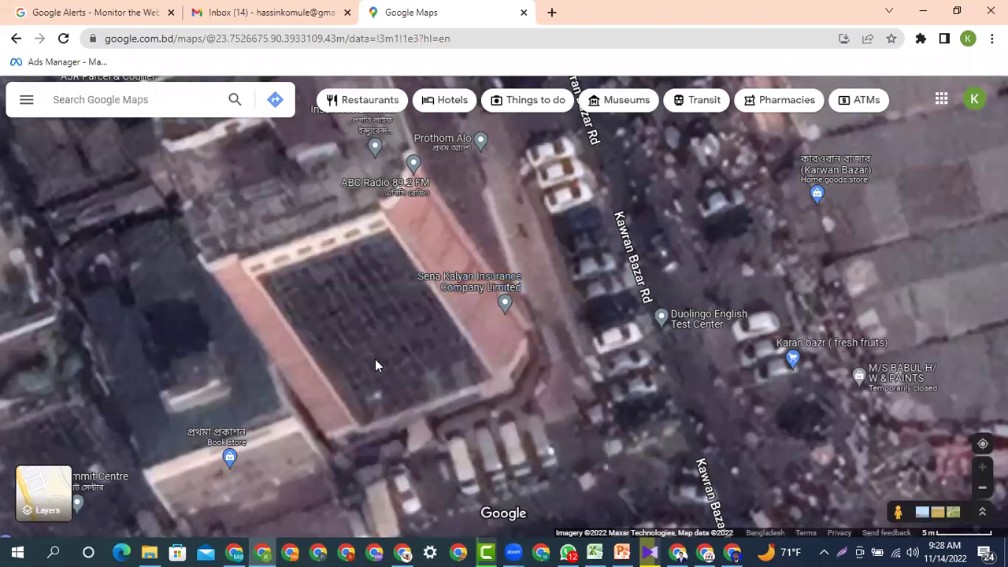
pyautogui.scroll(-2, 324, 339)
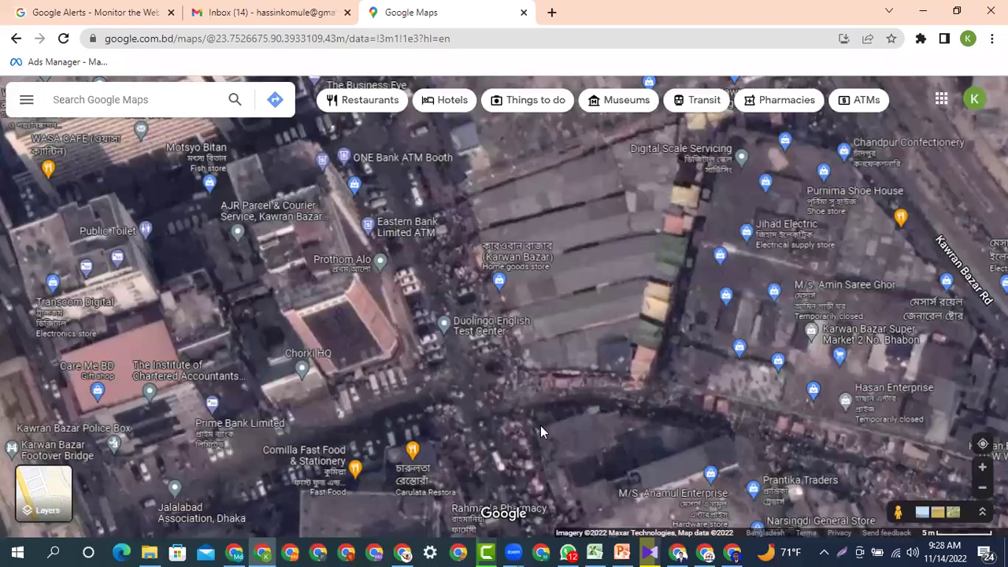
# Turn on the Street View coverage overlay and show the current location on the map, allowing location access.
pyautogui.click(897, 512)
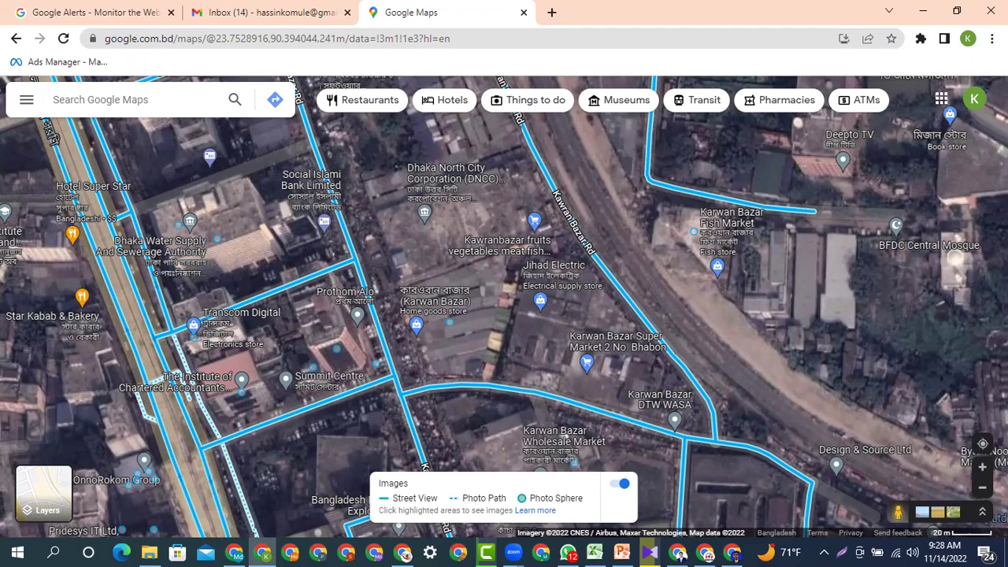
pyautogui.click(983, 446)
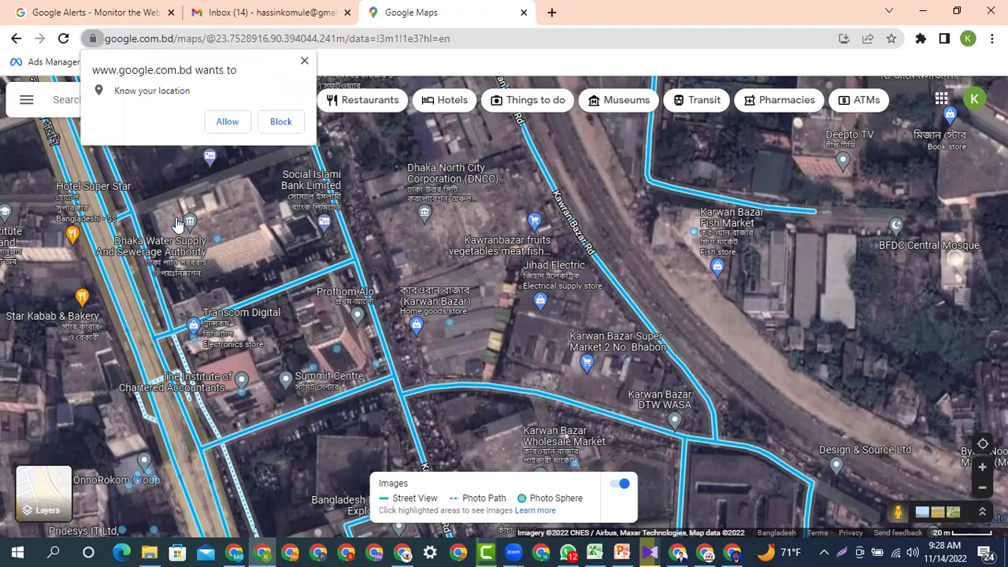
pyautogui.click(226, 122)
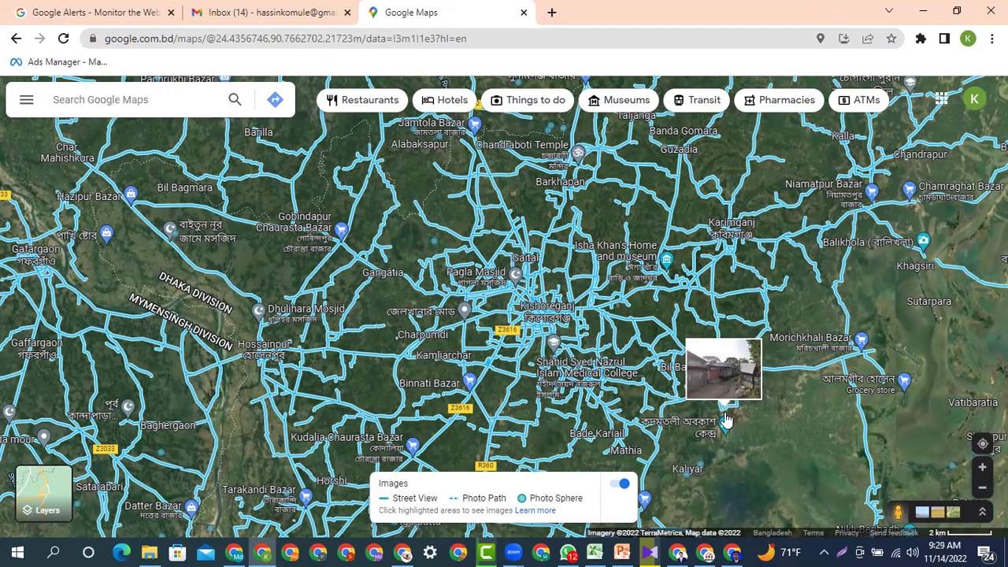
# Search for "dipto" and open the suggested place Deepto TV on Kawran Bazar Road, Dhaka.
pyautogui.click(152, 104)
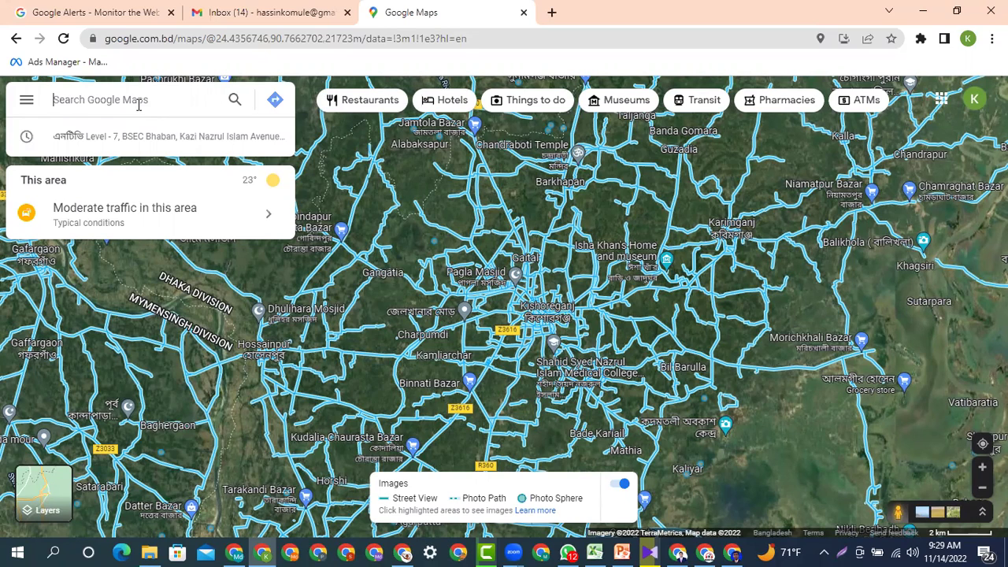
pyautogui.write('di')
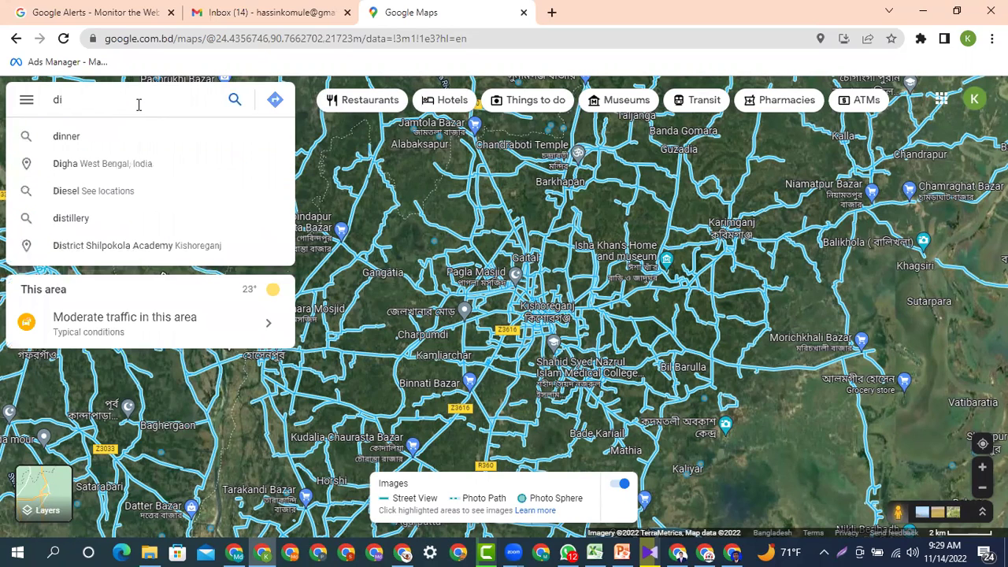
pyautogui.write('pt')
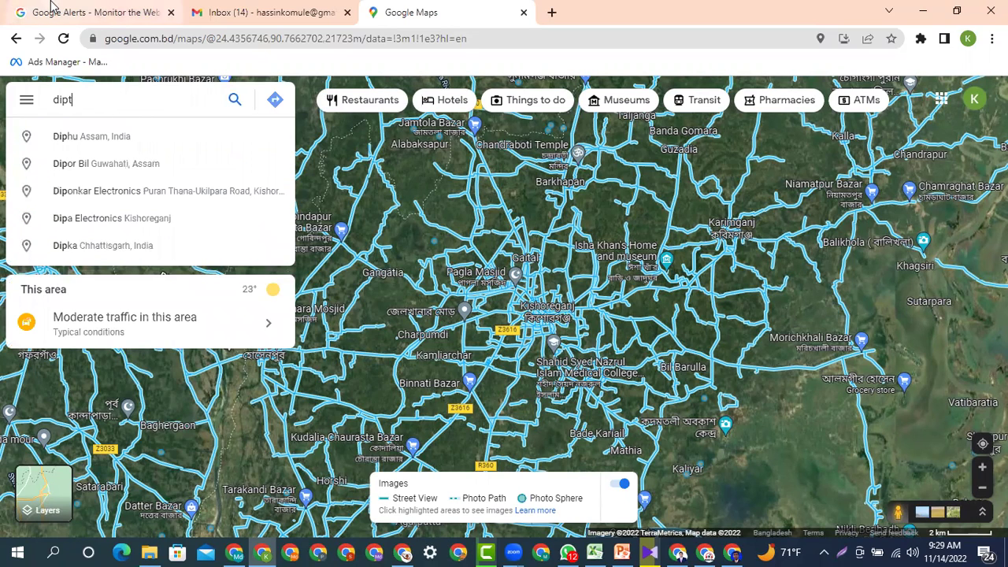
pyautogui.write('o')
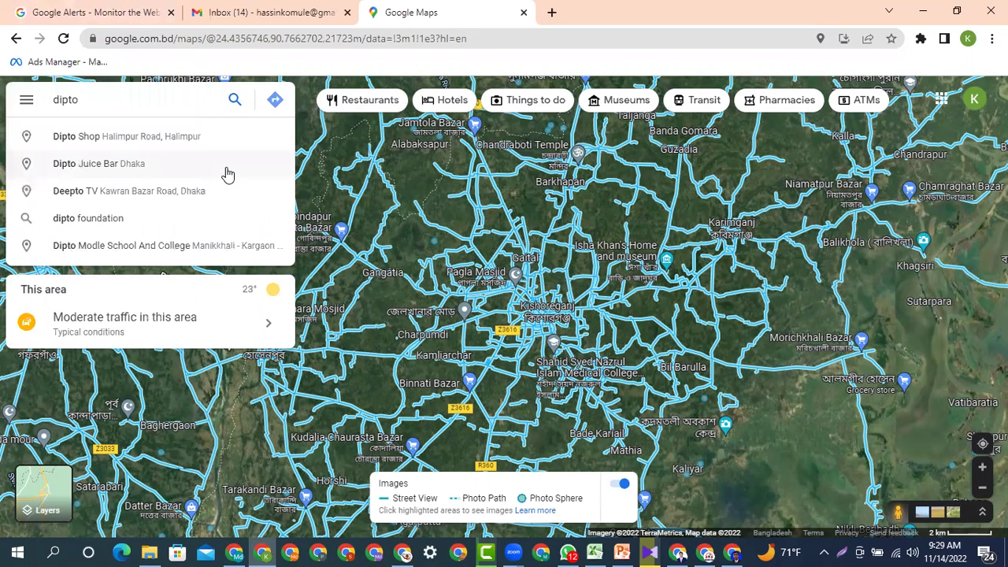
pyautogui.click(87, 200)
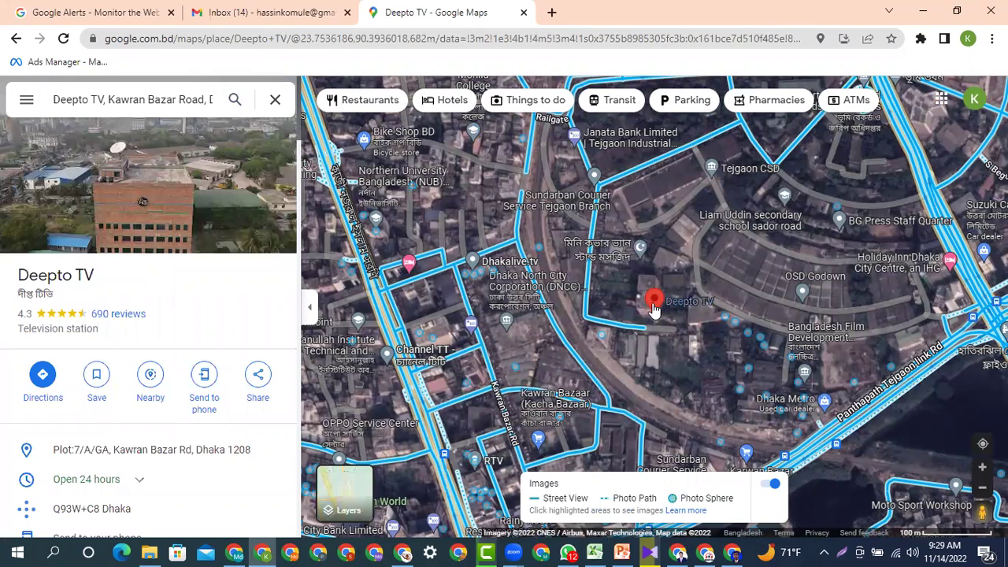
# Examine the Deepto TV marker, its place summary and the surrounding streets as far as Holiday Inn Dhaka City Centre.
pyautogui.moveTo(653, 309)
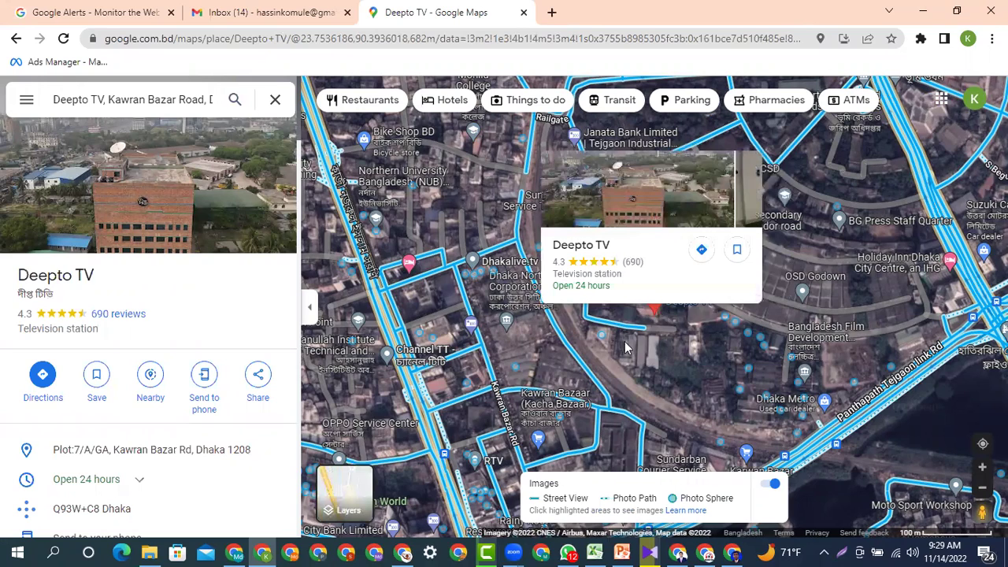
pyautogui.scroll(3, 639, 316)
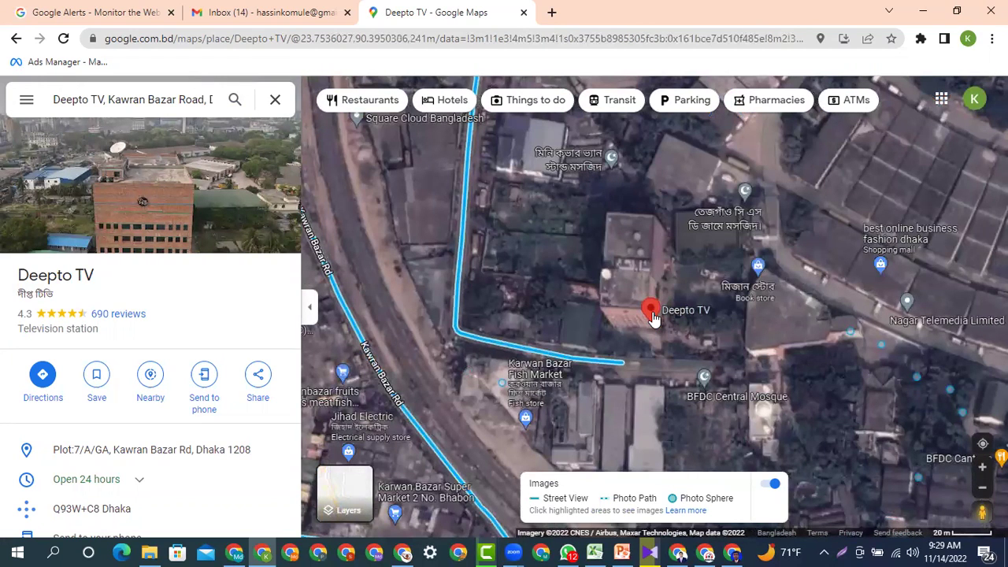
pyautogui.scroll(-3, 653, 317)
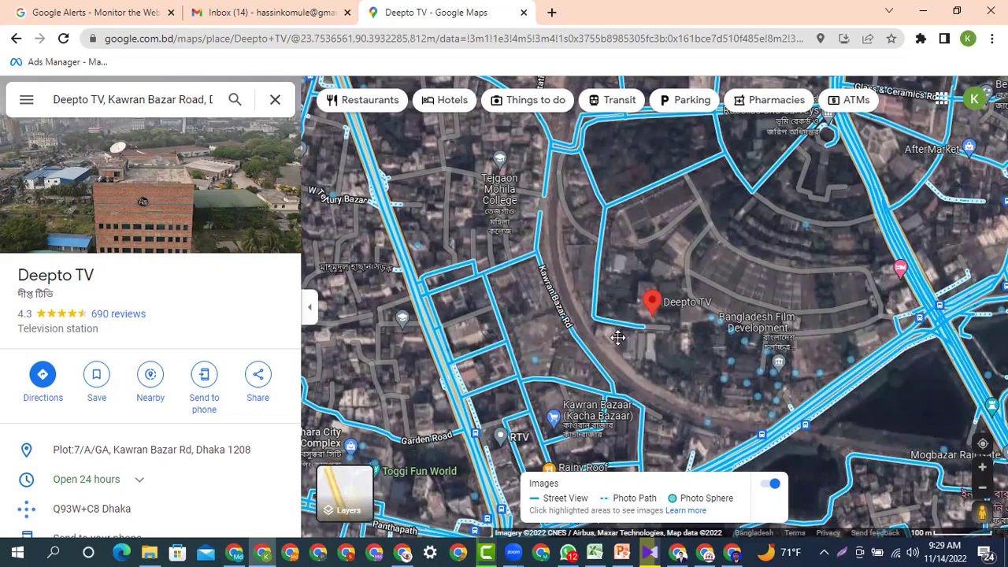
pyautogui.moveTo(891, 287); pyautogui.dragTo(661, 322)
pyautogui.scroll(2, 661, 322)
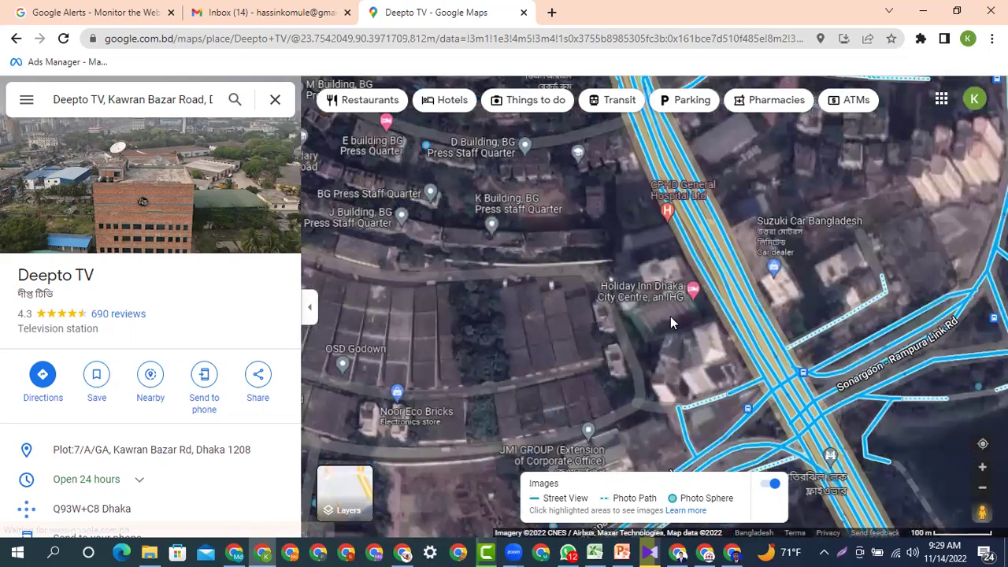
pyautogui.scroll(-2, 508, 329)
pyautogui.moveTo(501, 331); pyautogui.dragTo(578, 262)
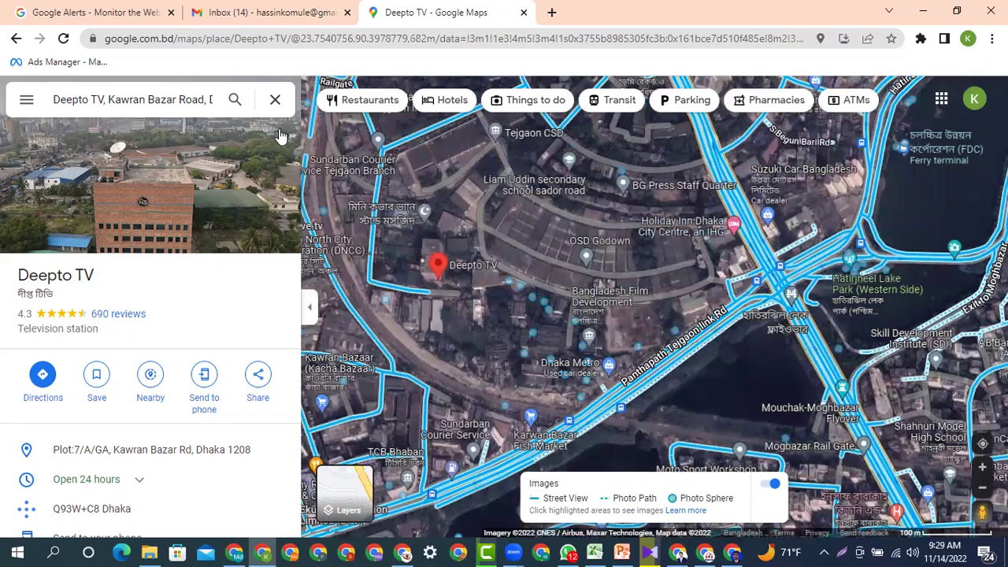
# Clear the Deepto TV search and locate its ordinary label on the satellite map.
pyautogui.click(278, 103)
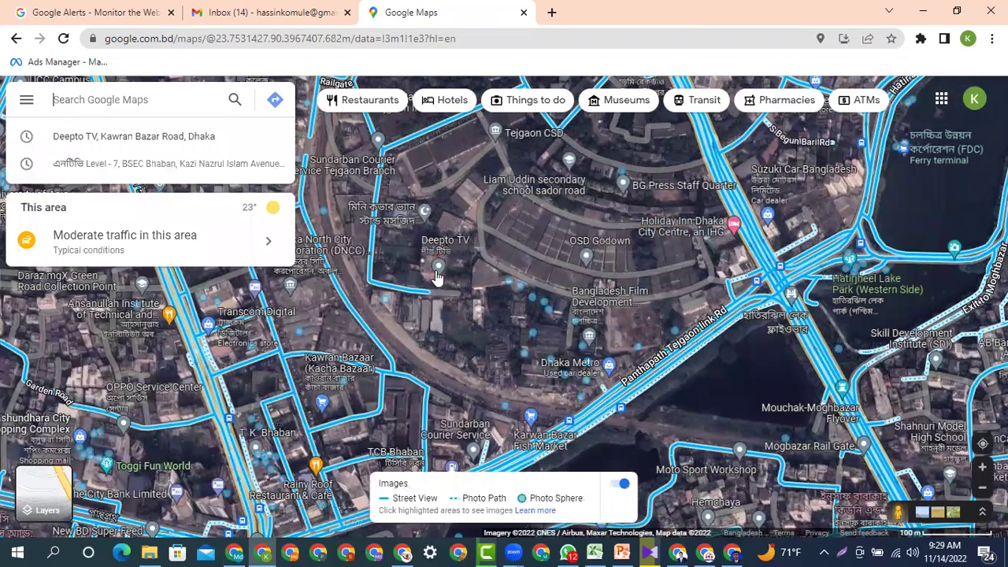
pyautogui.scroll(1, 438, 277)
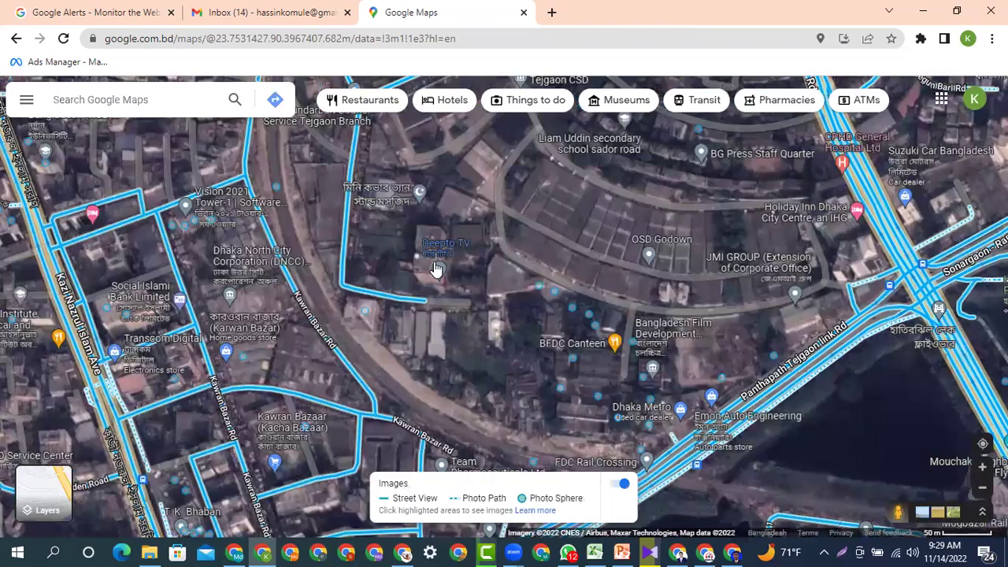
pyautogui.moveTo(436, 266)
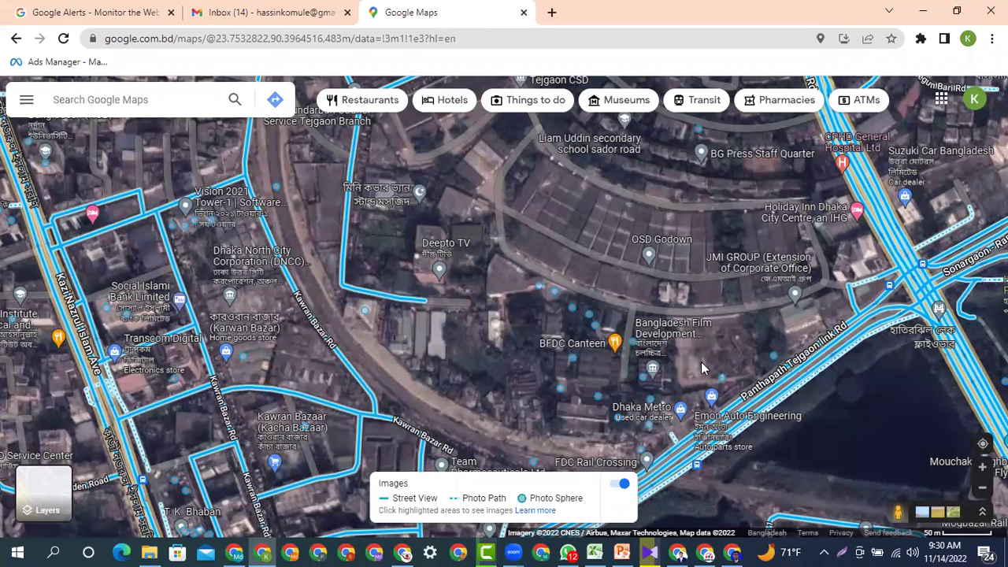
pyautogui.click(277, 100)
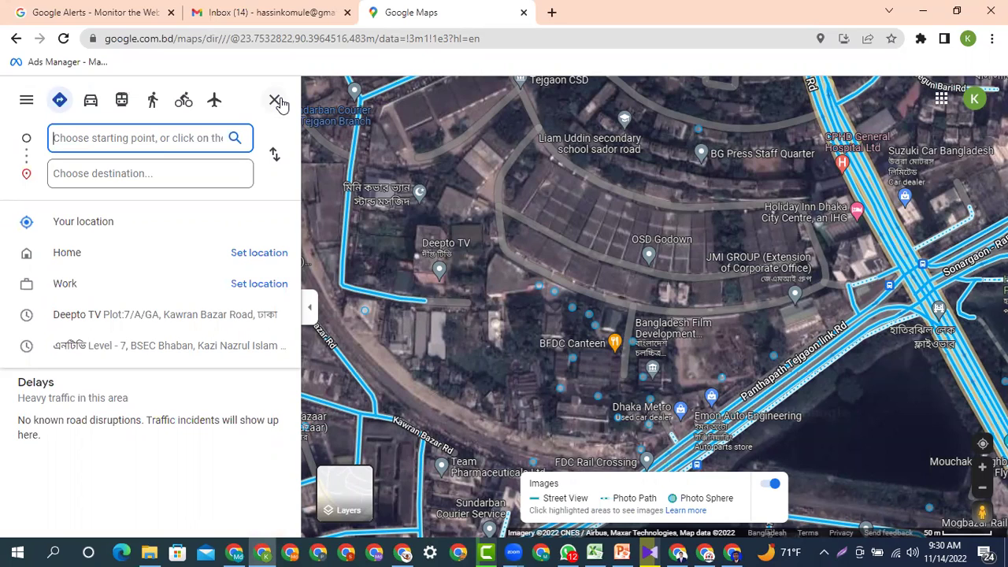
pyautogui.click(63, 225)
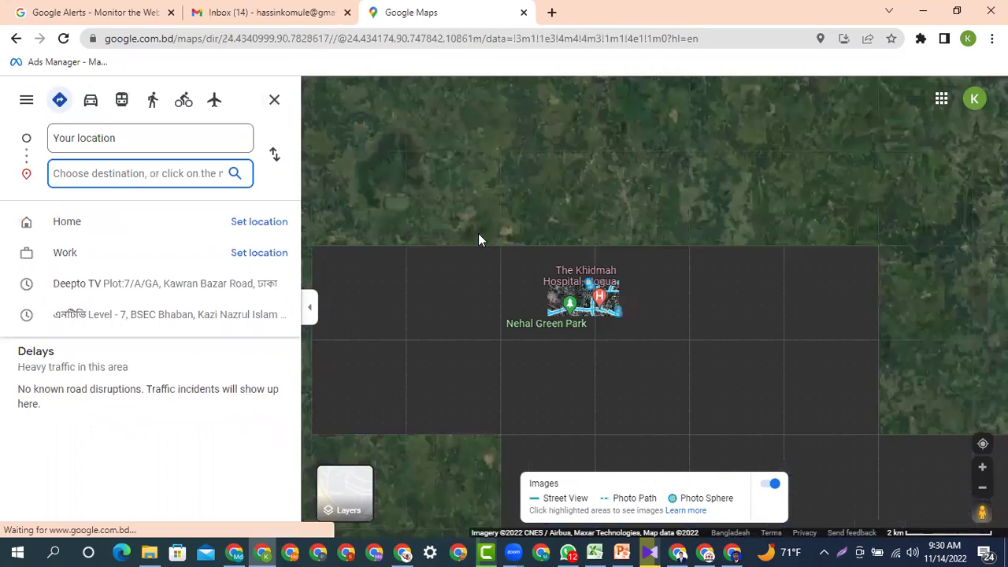
pyautogui.click(273, 102)
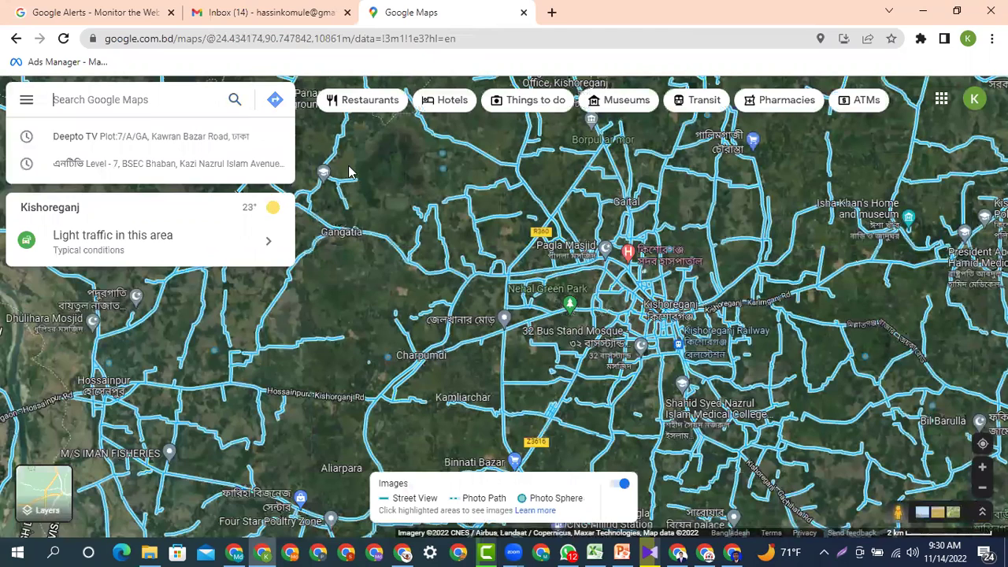
# Start a directions request with Your location as the starting point.
pyautogui.click(276, 102)
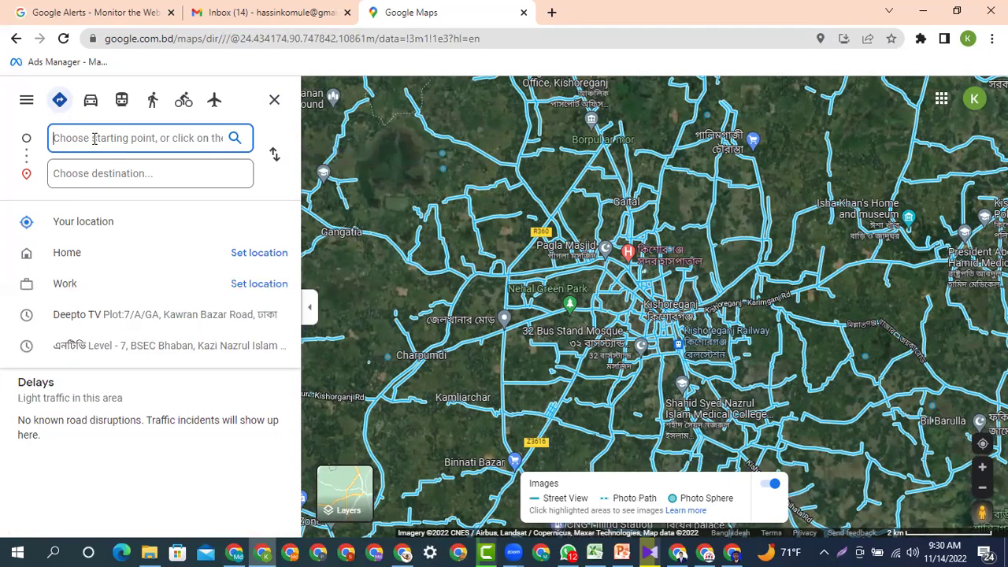
pyautogui.click(65, 221)
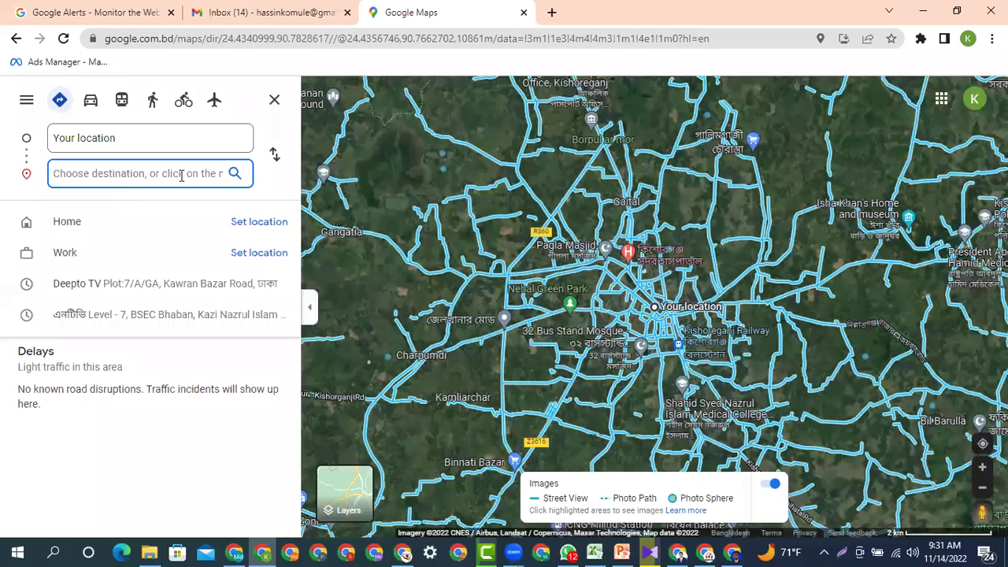
# Search for google translate in a new browser tab and open the Google Translate site.
pyautogui.click(550, 11)
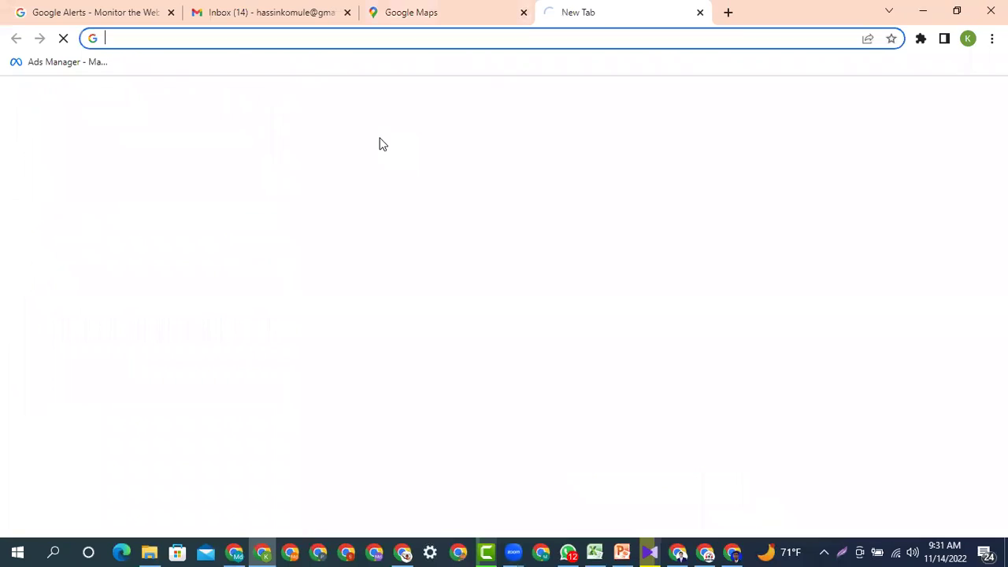
pyautogui.click(374, 307)
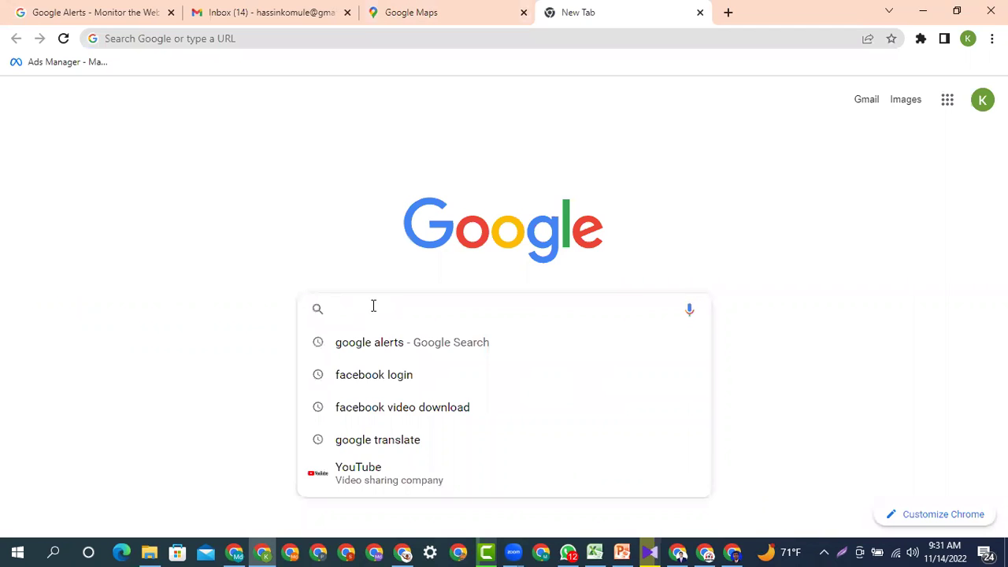
pyautogui.click(356, 442)
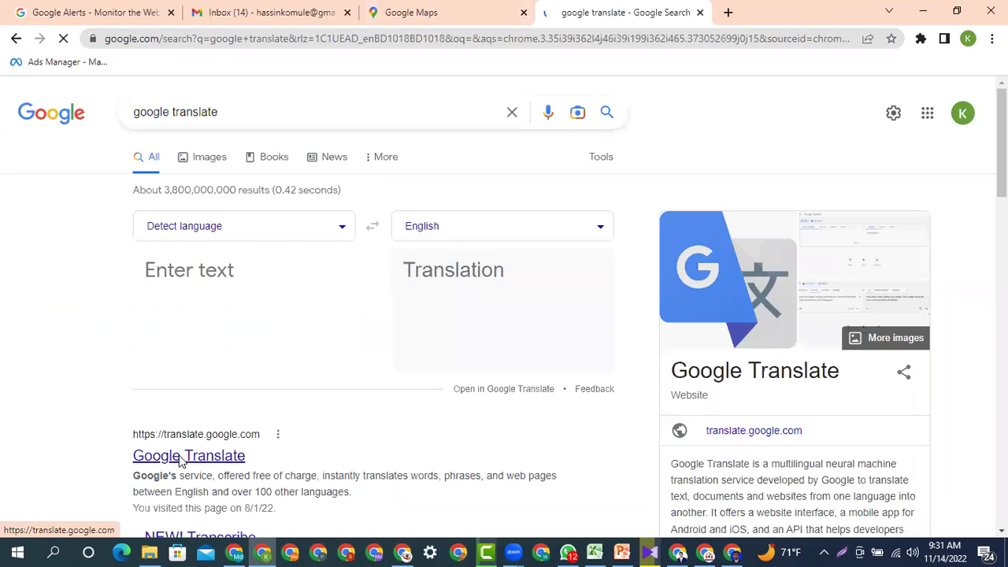
pyautogui.click(181, 457)
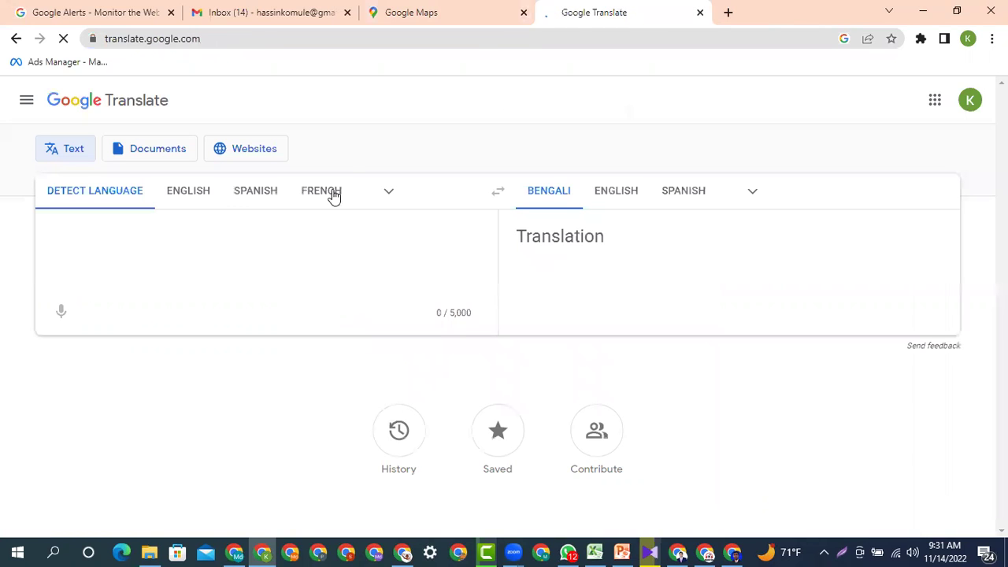
# Set the source language to Bengali for translation into English.
pyautogui.click(389, 193)
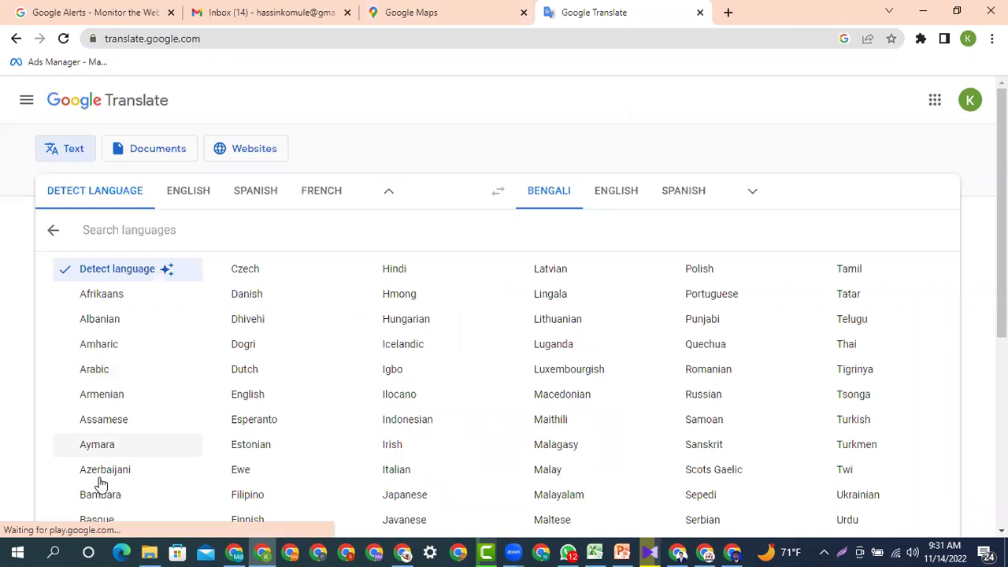
pyautogui.scroll(-2, 97, 476)
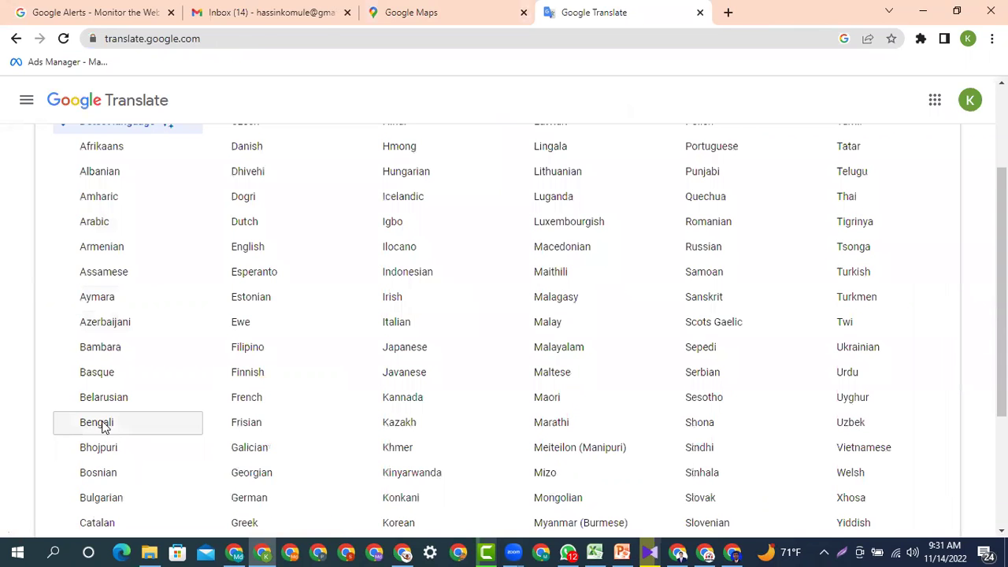
pyautogui.click(102, 426)
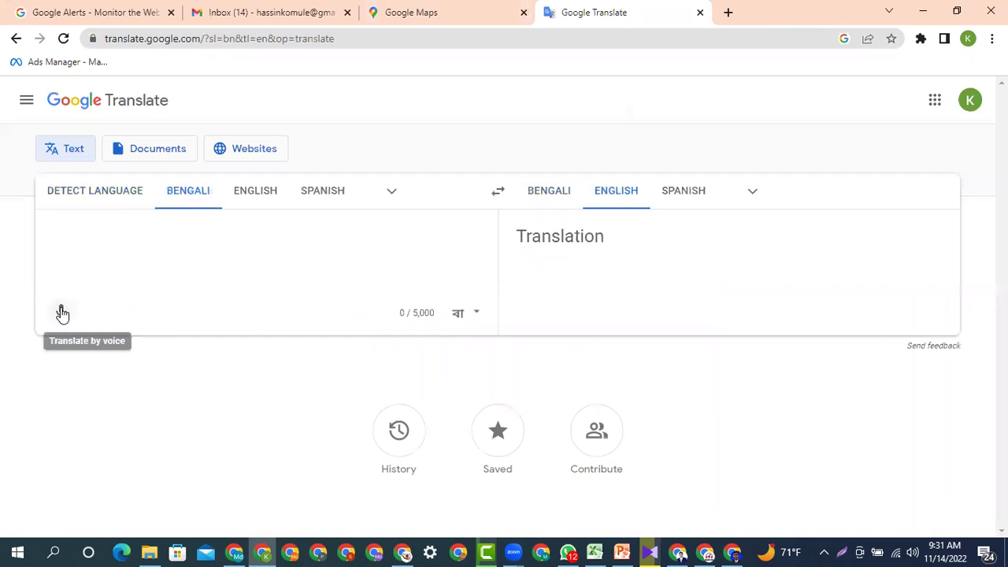
# Enter "দীপ্ত টিভি" by voice as the Bengali source text, allowing microphone access.
pyautogui.click(61, 314)
pyautogui.click(216, 123)
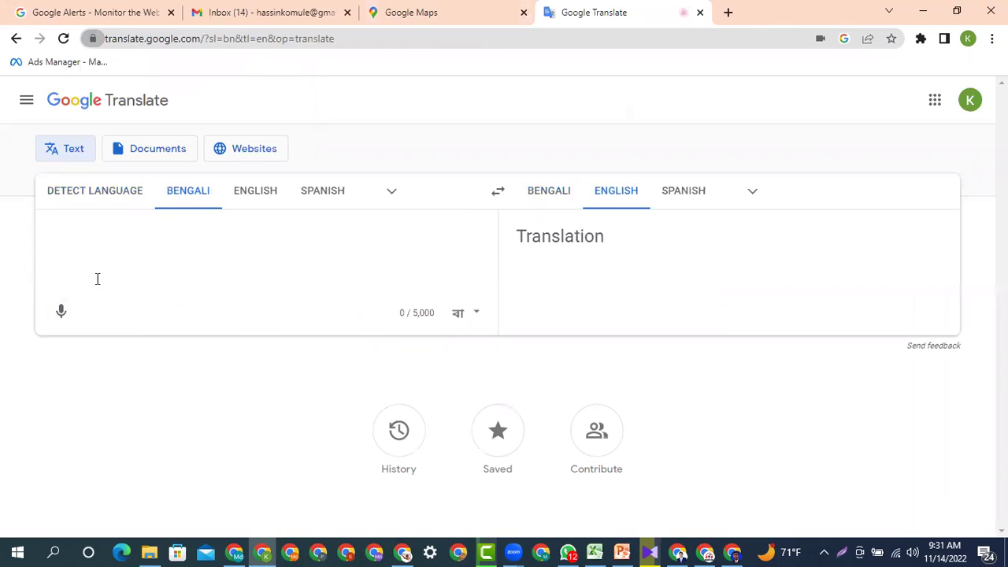
pyautogui.click(63, 313)
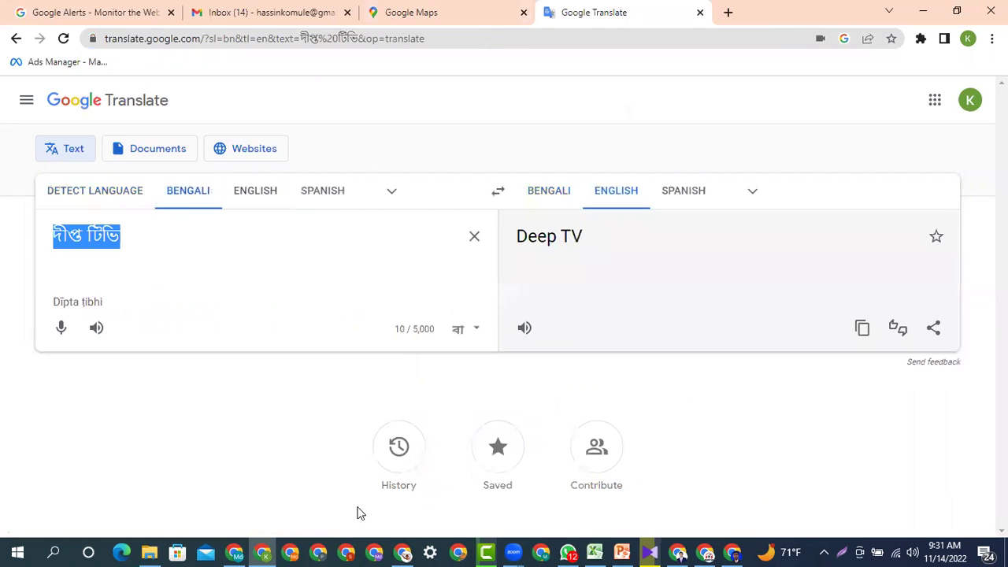
# Return to the unfinished directions request in Google Maps.
pyautogui.click(243, 551)
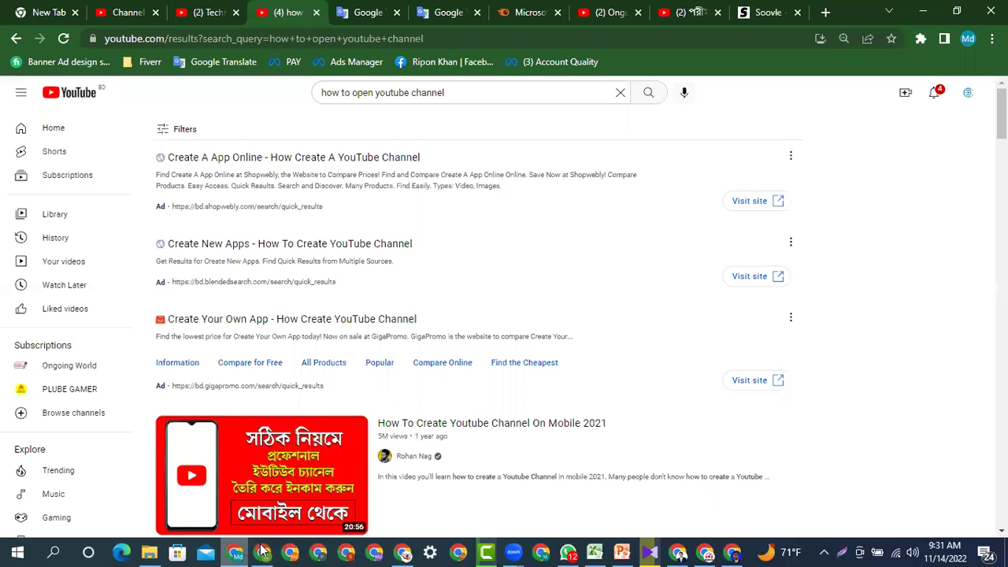
pyautogui.hotkey('alt', 'Tab')
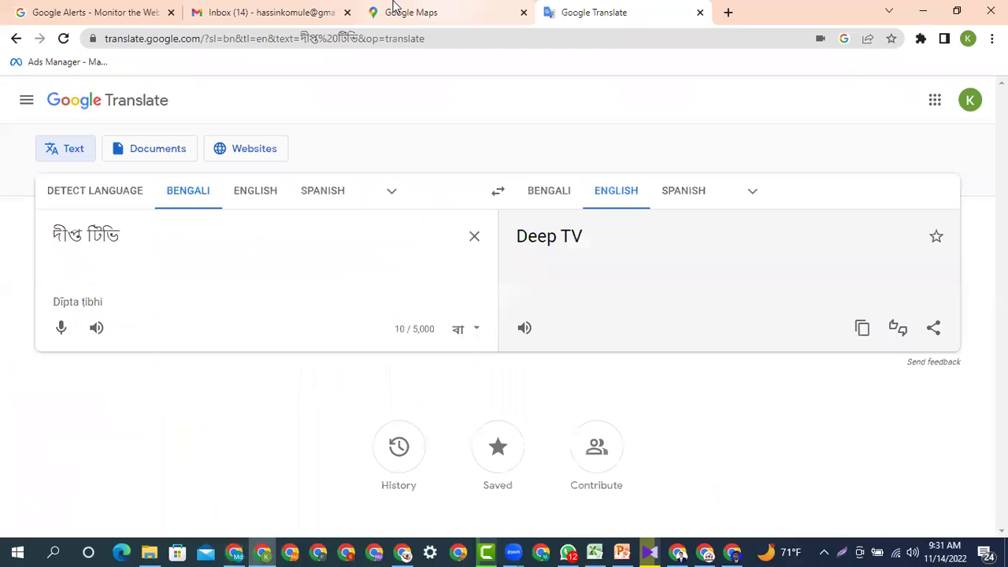
pyautogui.click(393, 6)
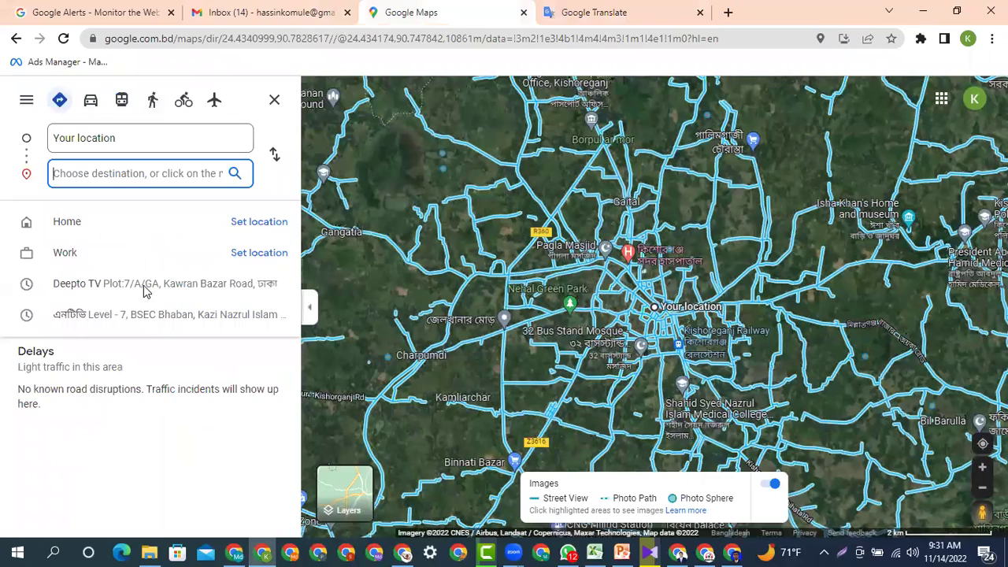
# Get directions from the current location to দীপ্ত টিভি on Kawran Bazar Road, Dhaka, and switch the satellite imagery to the default map.
pyautogui.write('দীপ্ত টিভি')
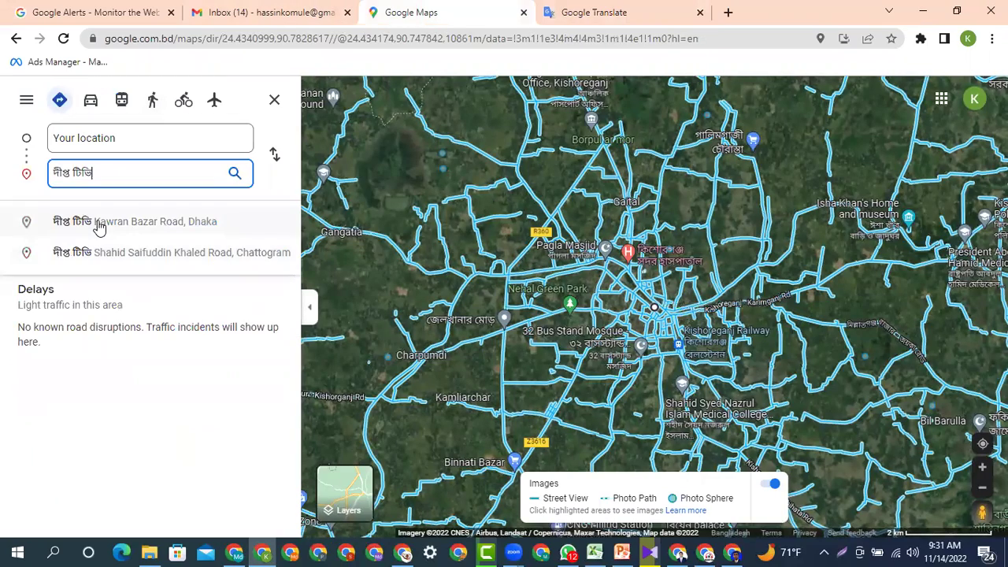
pyautogui.click(99, 224)
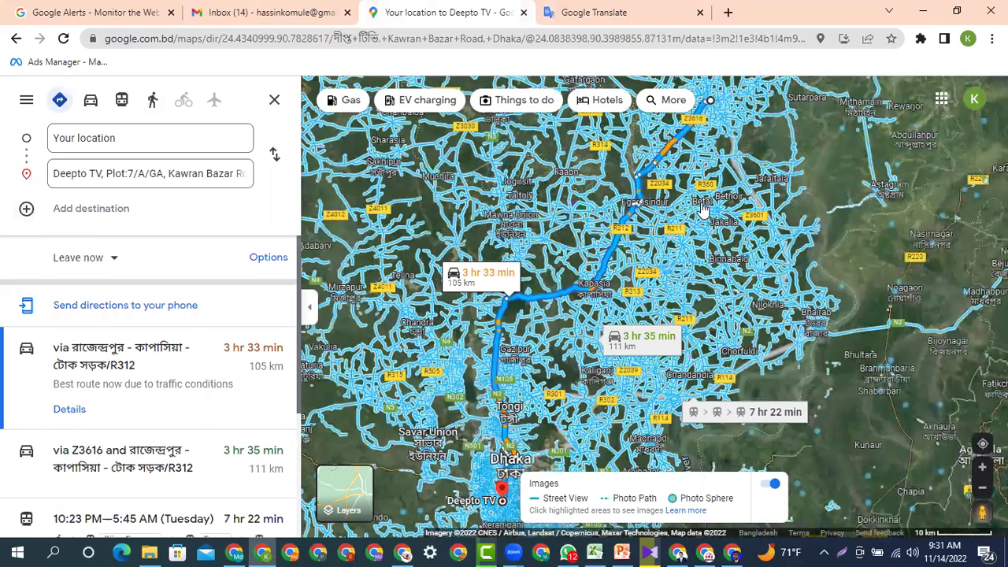
pyautogui.click(703, 209)
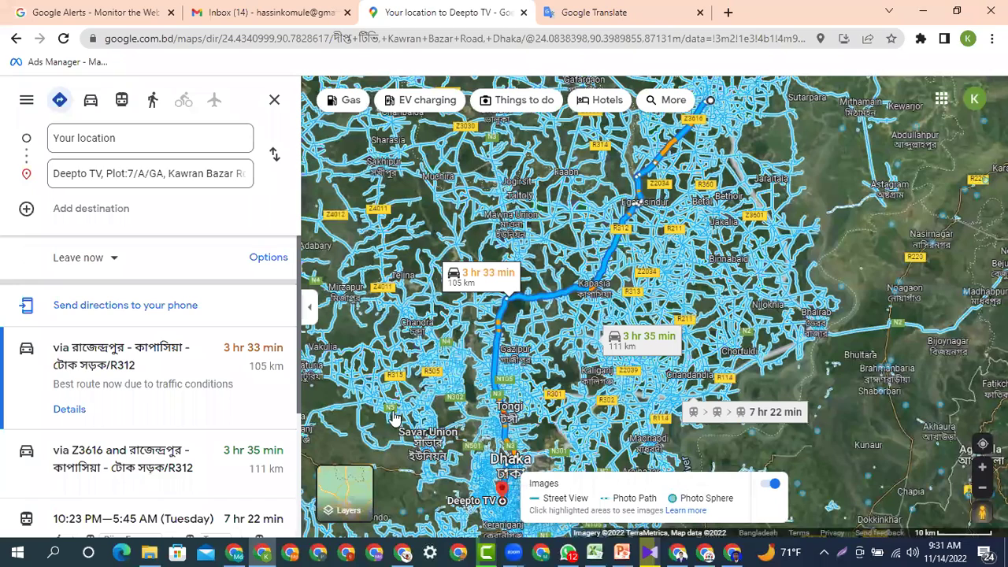
pyautogui.click(346, 491)
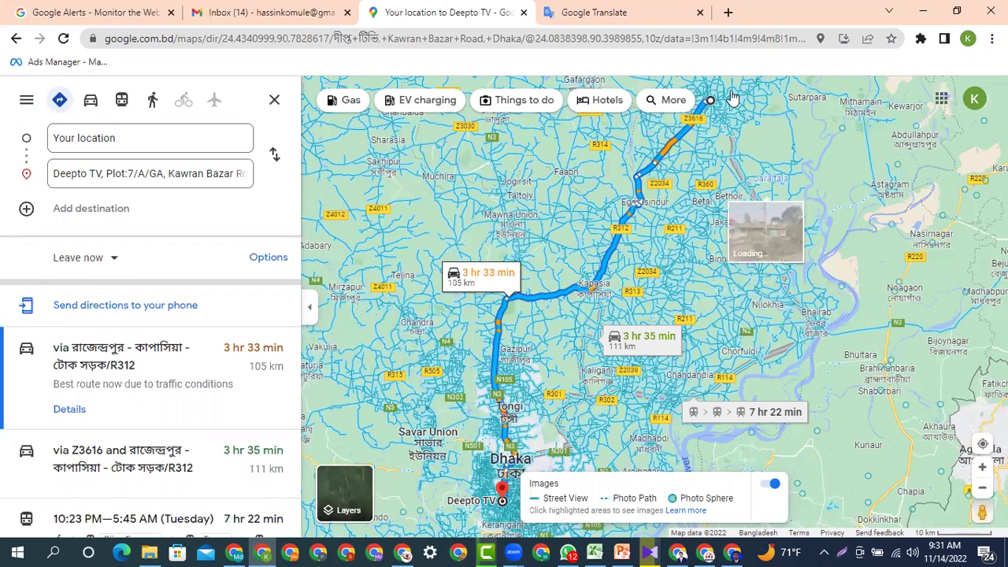
# Examine the suggested route on the map from the starting point to Deepto TV in Dhaka, including its alternatives.
pyautogui.moveTo(733, 179); pyautogui.dragTo(703, 245)
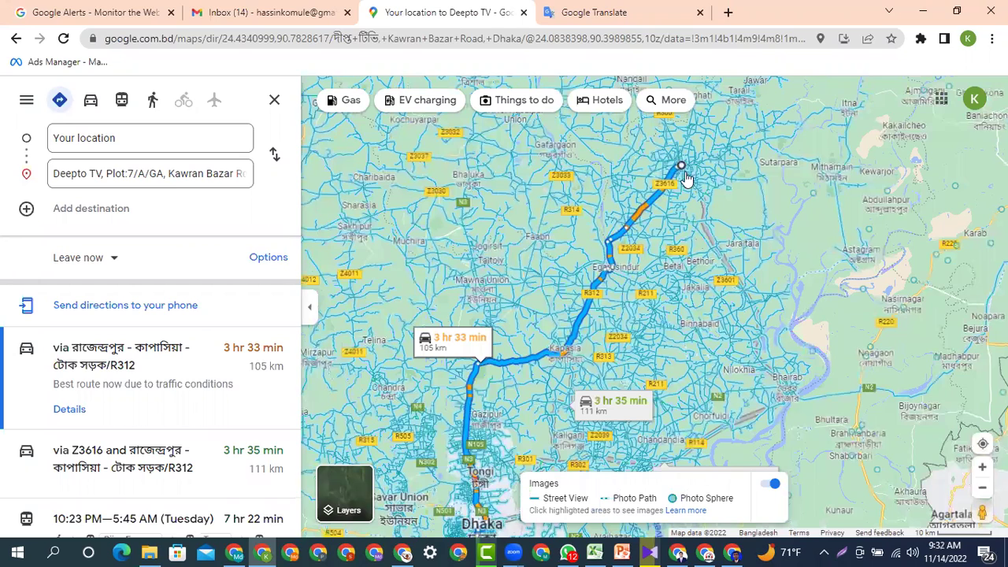
pyautogui.moveTo(658, 346)
pyautogui.mouseDown()
pyautogui.moveTo(670, 175)
pyautogui.moveTo(697, 169)
pyautogui.mouseUp()
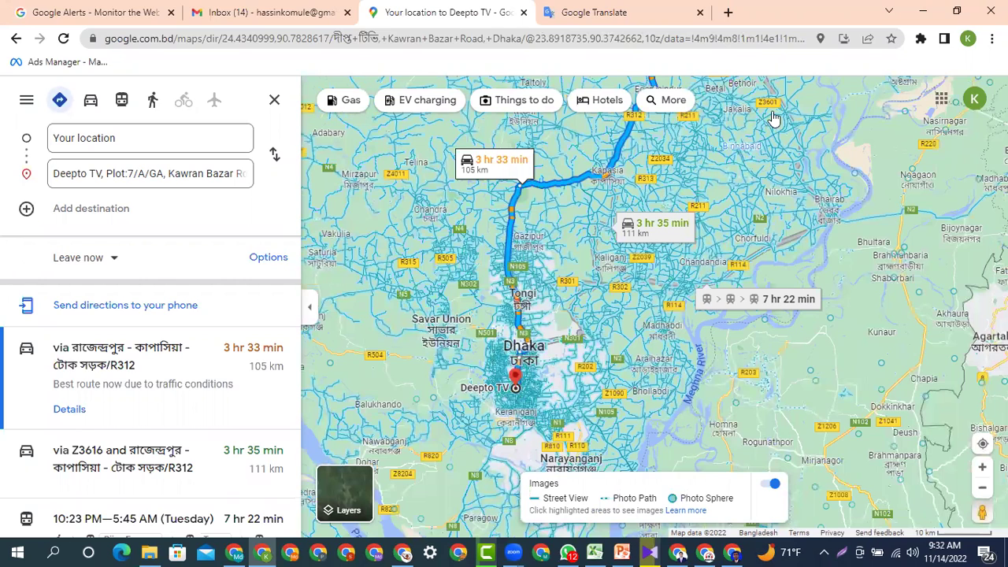
pyautogui.moveTo(675, 318); pyautogui.dragTo(657, 330)
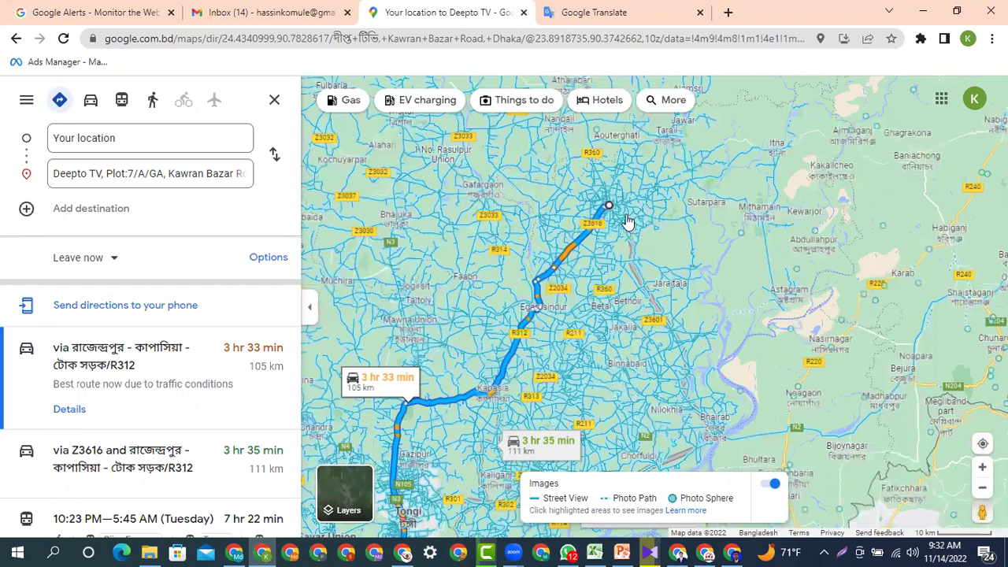
pyautogui.moveTo(613, 366); pyautogui.dragTo(636, 316)
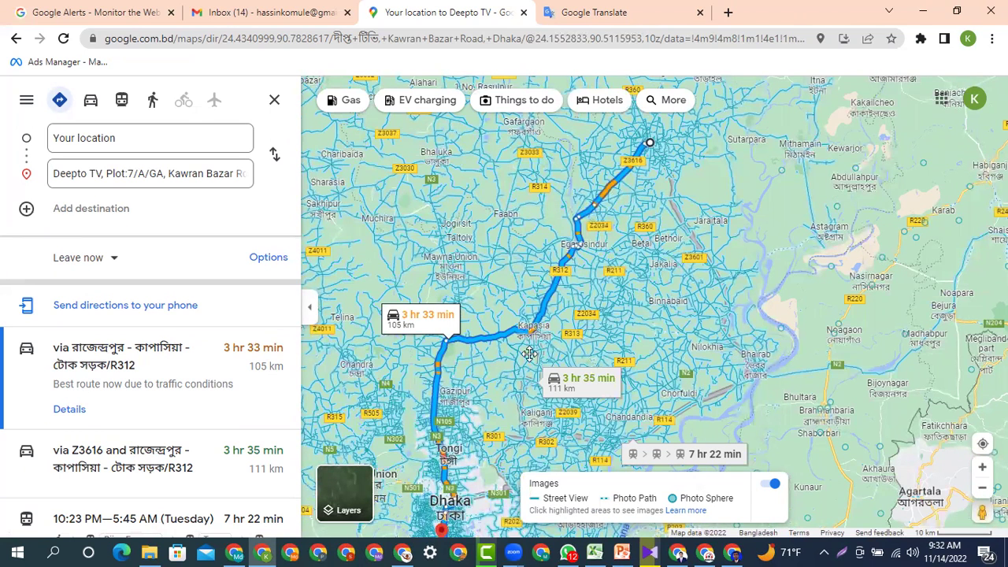
pyautogui.scroll(-2, 529, 354)
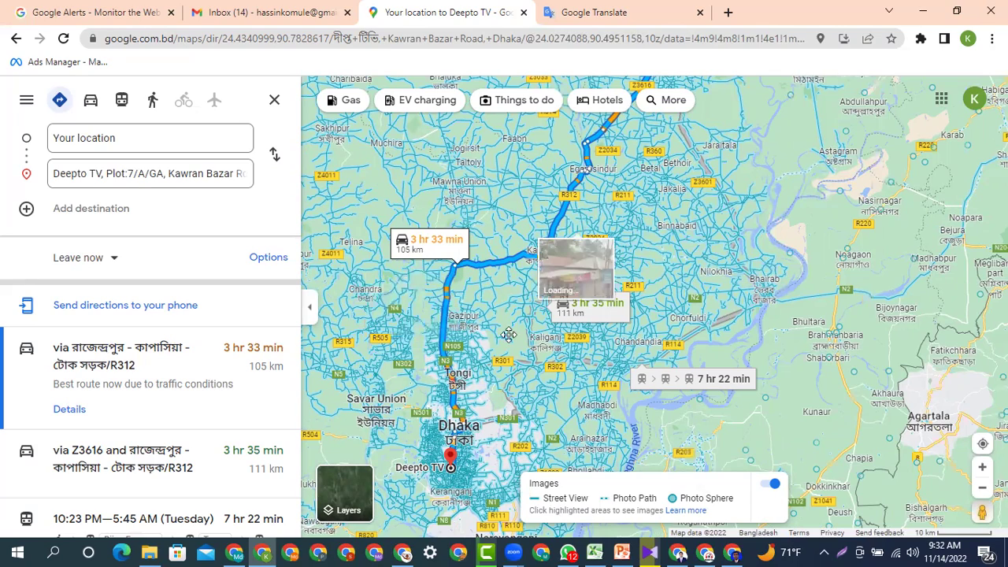
pyautogui.moveTo(509, 335); pyautogui.dragTo(595, 176)
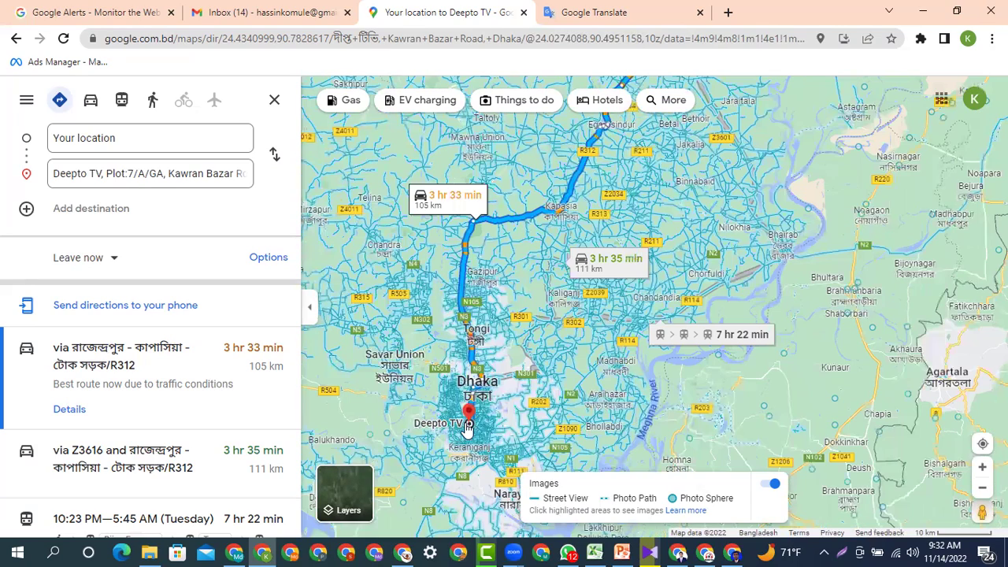
pyautogui.moveTo(621, 230); pyautogui.dragTo(569, 301)
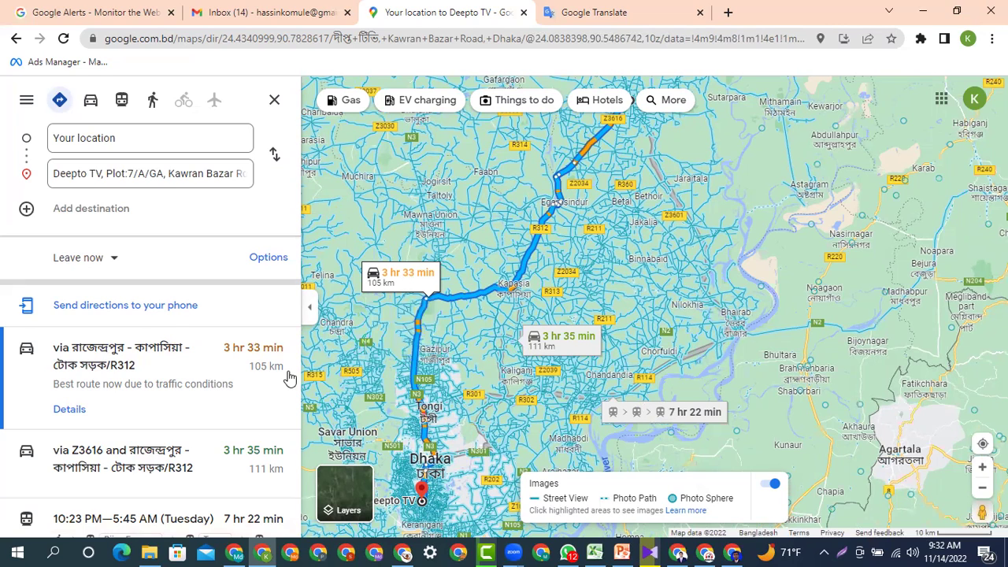
pyautogui.moveTo(445, 307)
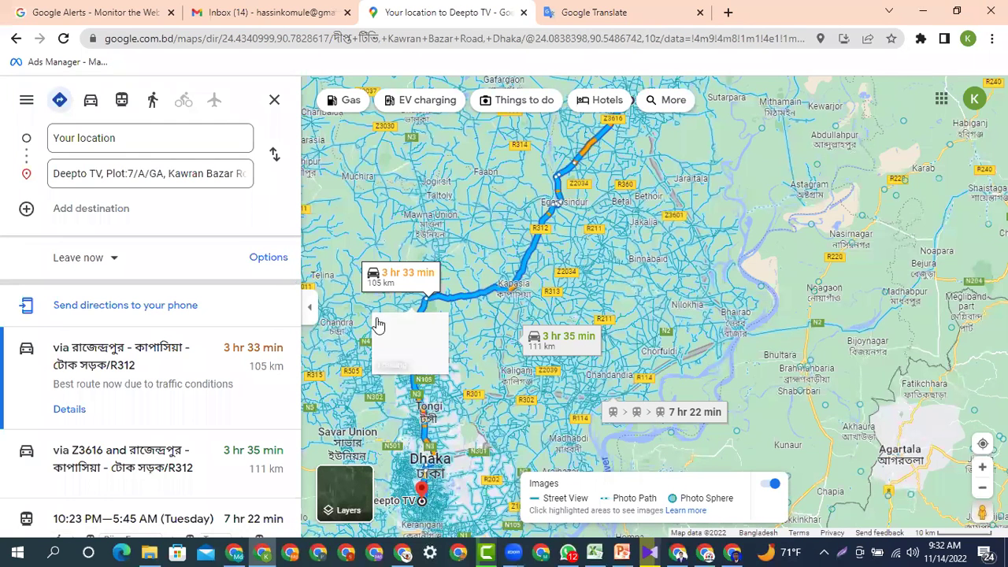
# Show the walking directions to Deepto TV and examine the route through to the destination.
pyautogui.click(154, 103)
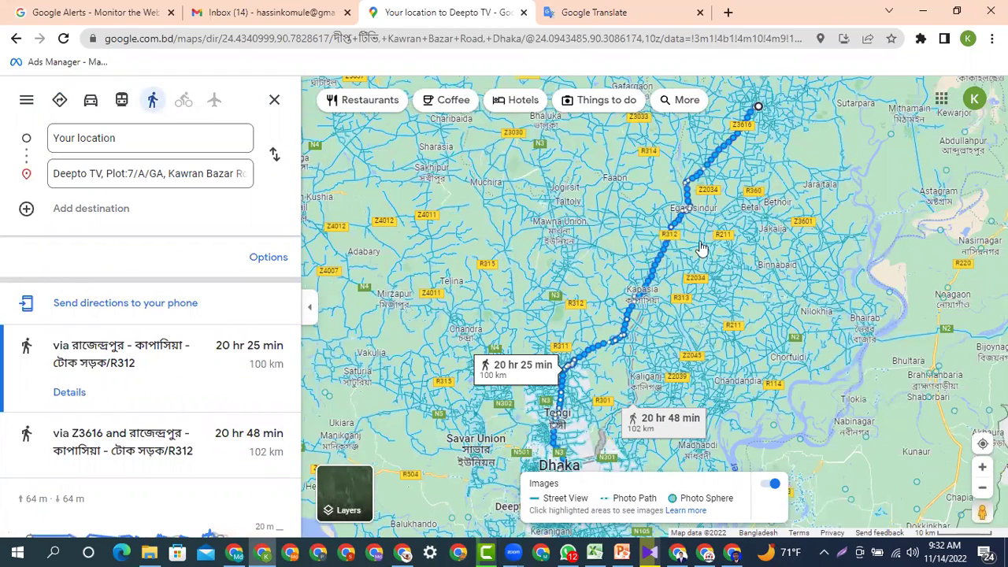
pyautogui.moveTo(764, 113)
pyautogui.mouseDown()
pyautogui.moveTo(682, 200)
pyautogui.moveTo(677, 122)
pyautogui.mouseUp()
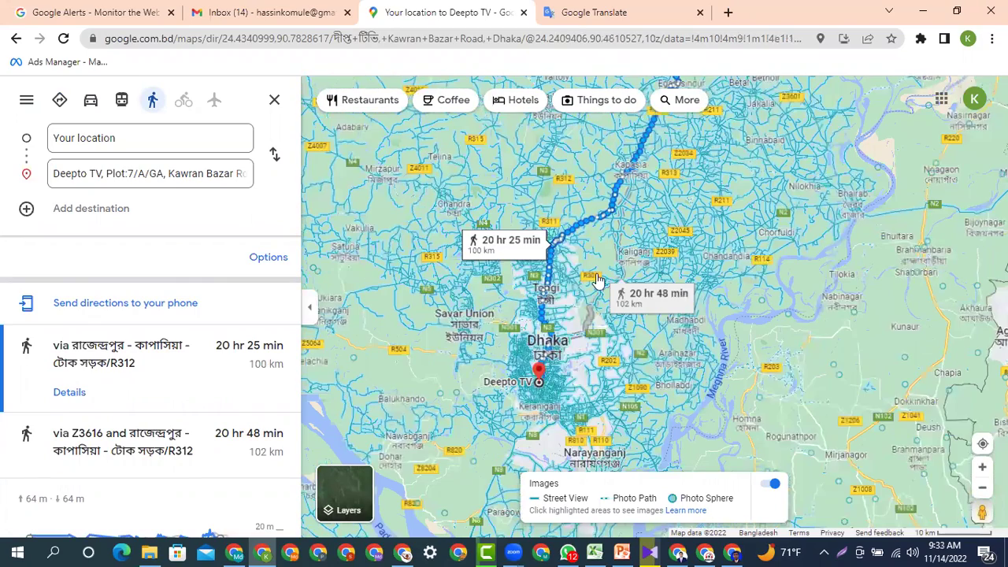
pyautogui.moveTo(539, 373); pyautogui.dragTo(531, 334)
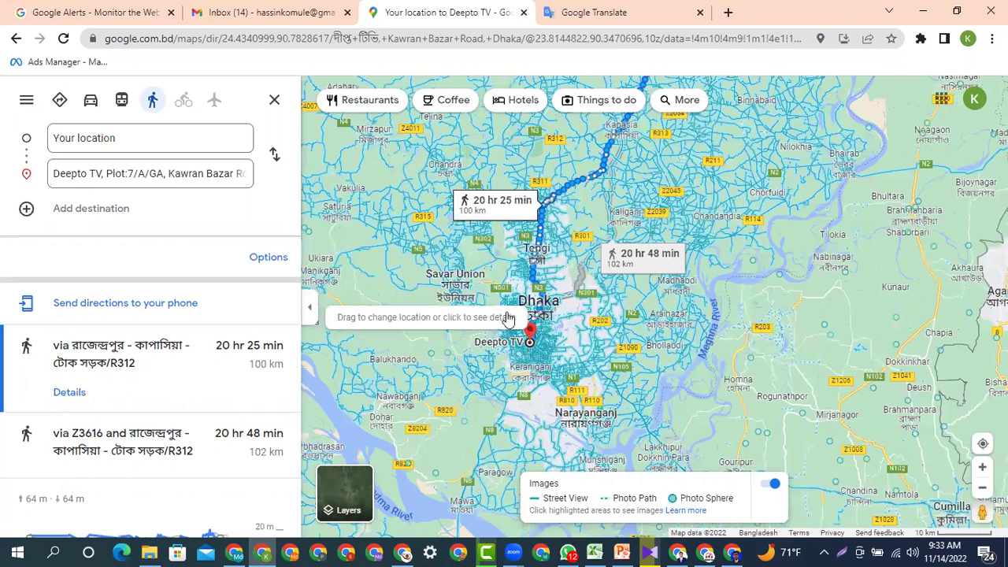
# Compare the public transit route to Deepto TV with the driving route, leaving the directions in driving mode.
pyautogui.click(121, 100)
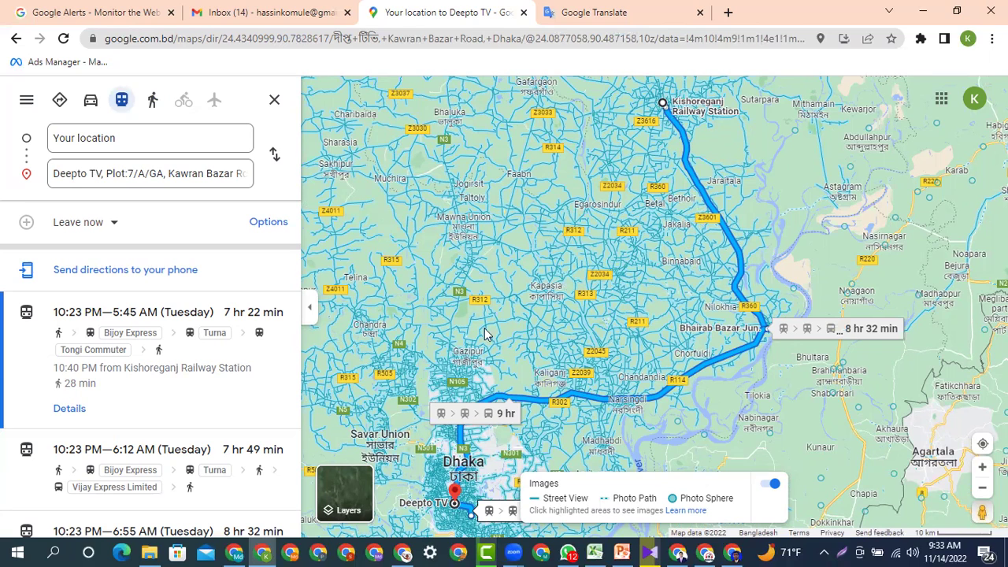
pyautogui.moveTo(466, 450); pyautogui.dragTo(488, 323)
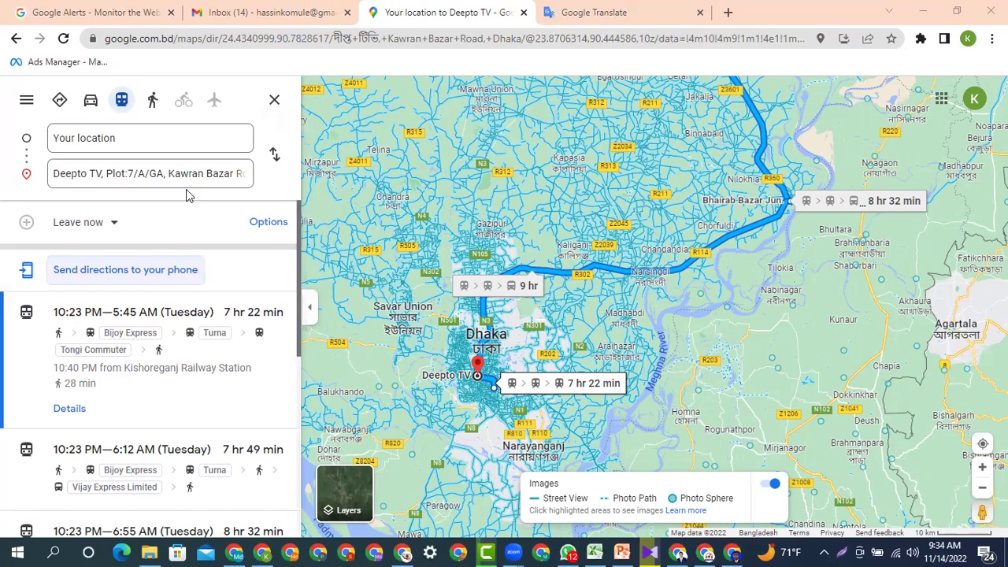
pyautogui.click(91, 100)
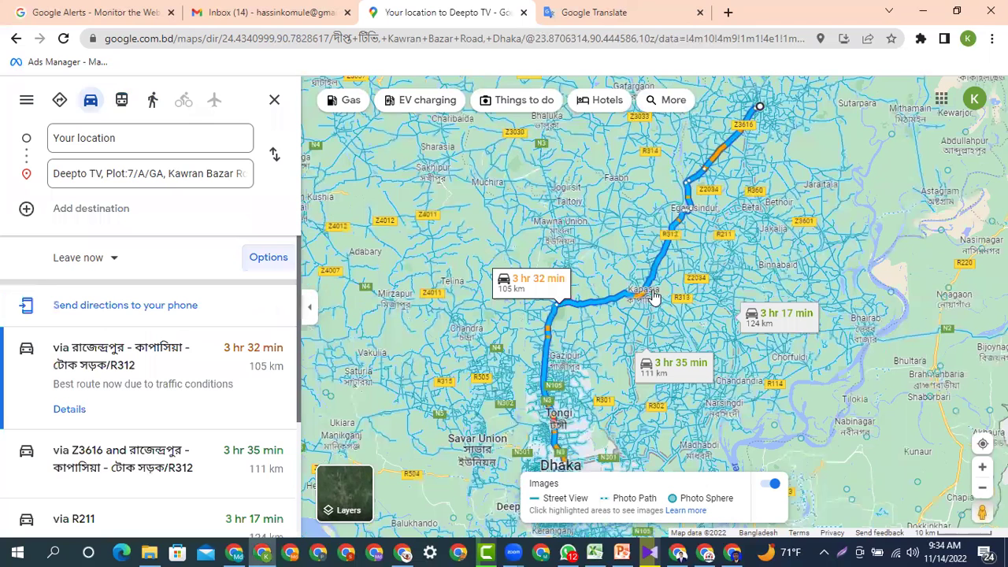
pyautogui.moveTo(549, 289); pyautogui.dragTo(483, 258)
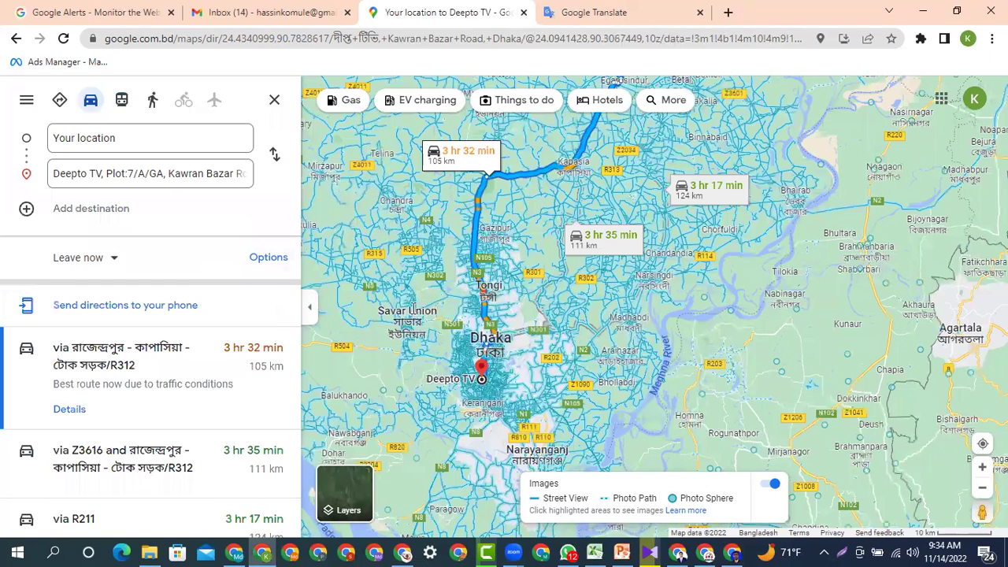
# Search for google news in a new browser tab and open the Google News site.
pyautogui.hotkey('ctrl', 't')
pyautogui.click(412, 310)
pyautogui.write('google news')
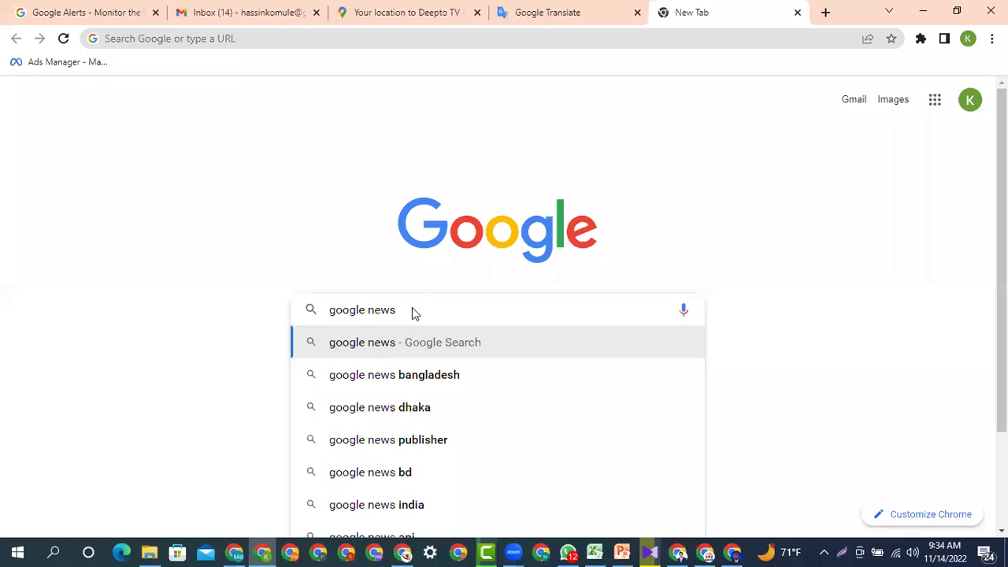
pyautogui.press('Return')
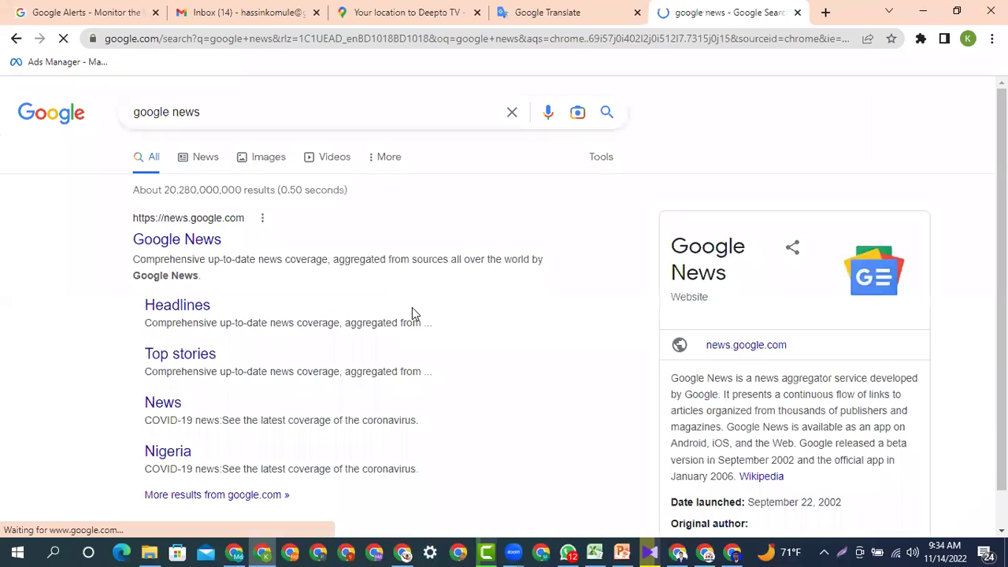
pyautogui.click(168, 248)
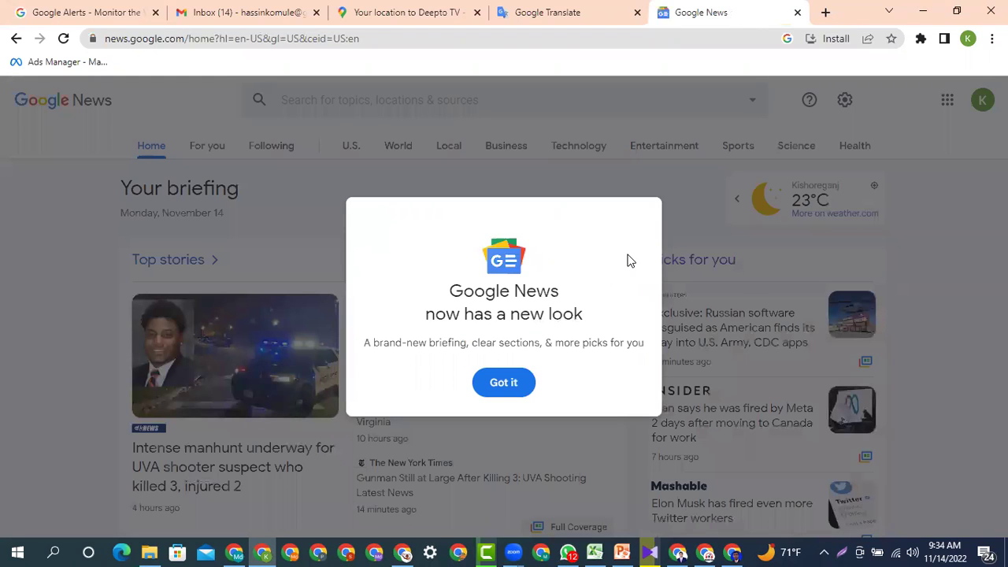
# Dismiss the new-look announcement and browse the top stories on the Google News home page.
pyautogui.click(311, 545)
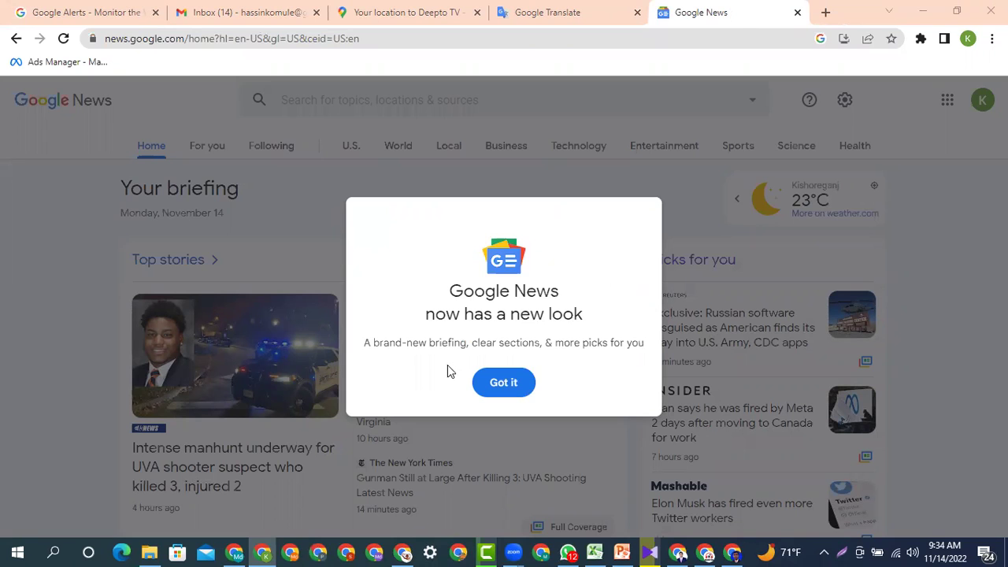
pyautogui.click(570, 192)
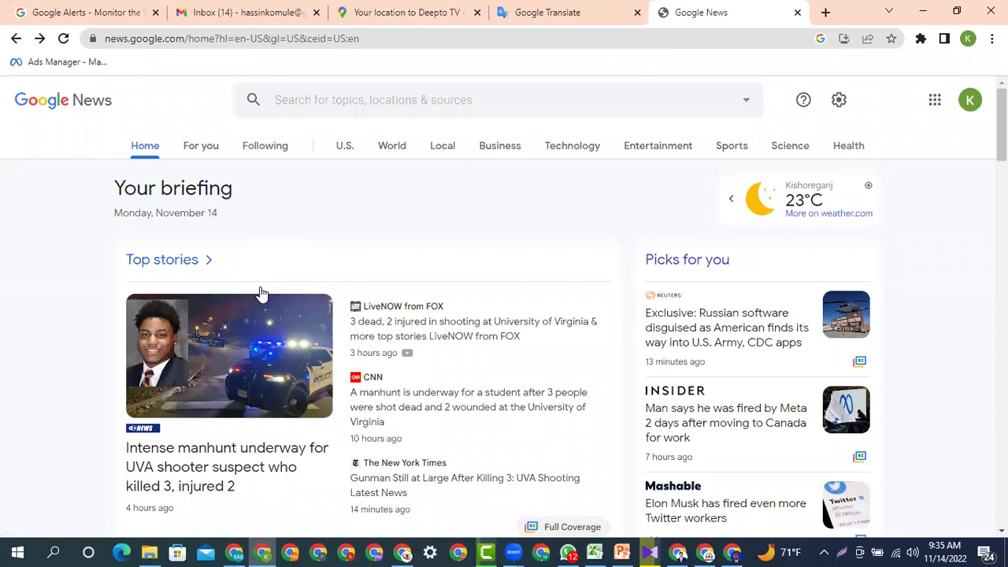
pyautogui.scroll(-5, 260, 296)
pyautogui.scroll(1, 460, 356)
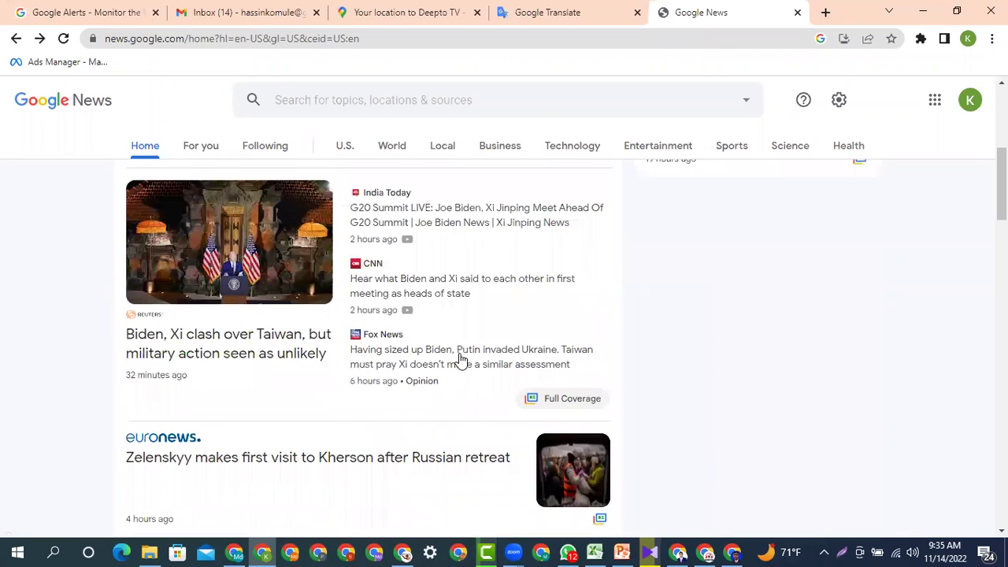
pyautogui.scroll(5, 460, 356)
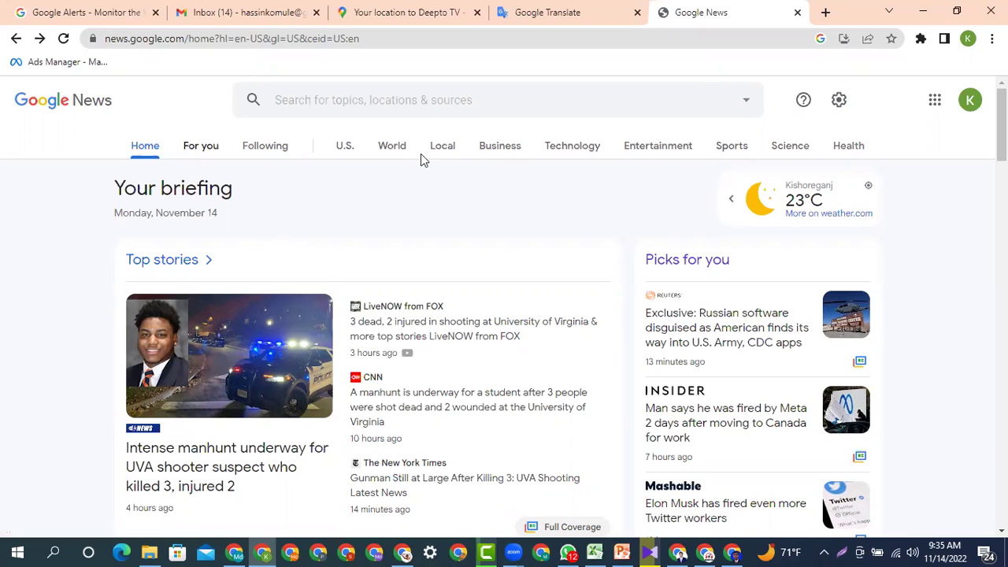
# View the Entertainment and Technology news sections and look through the latest technology stories.
pyautogui.click(655, 148)
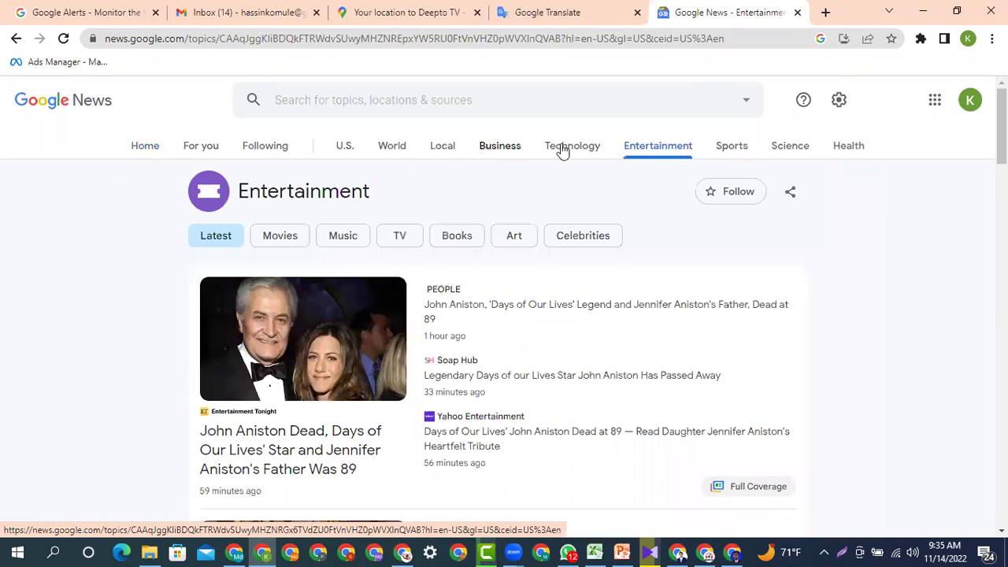
pyautogui.click(564, 148)
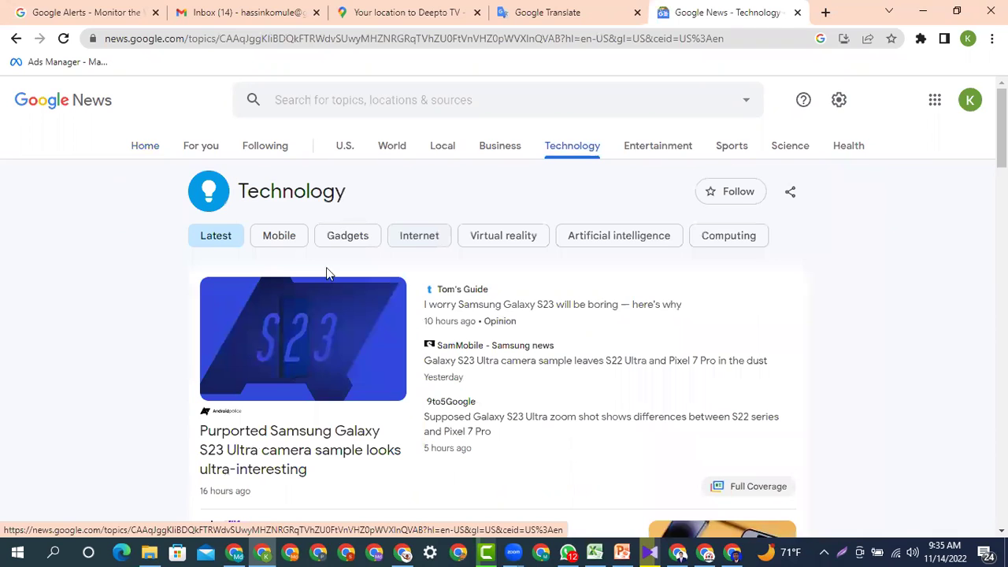
pyautogui.scroll(-1, 326, 273)
pyautogui.scroll(-4, 402, 288)
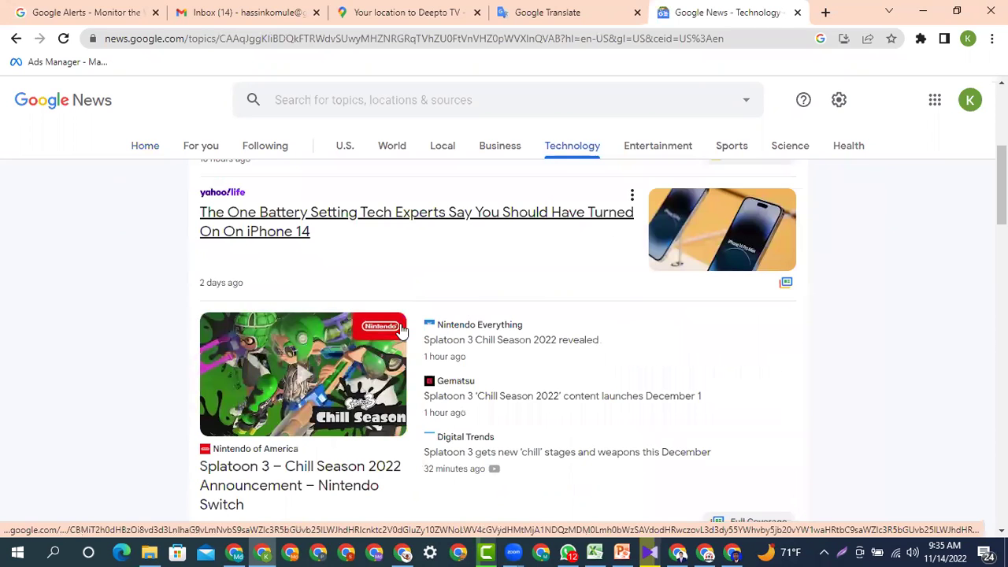
pyautogui.scroll(-5, 402, 330)
pyautogui.scroll(-3, 400, 331)
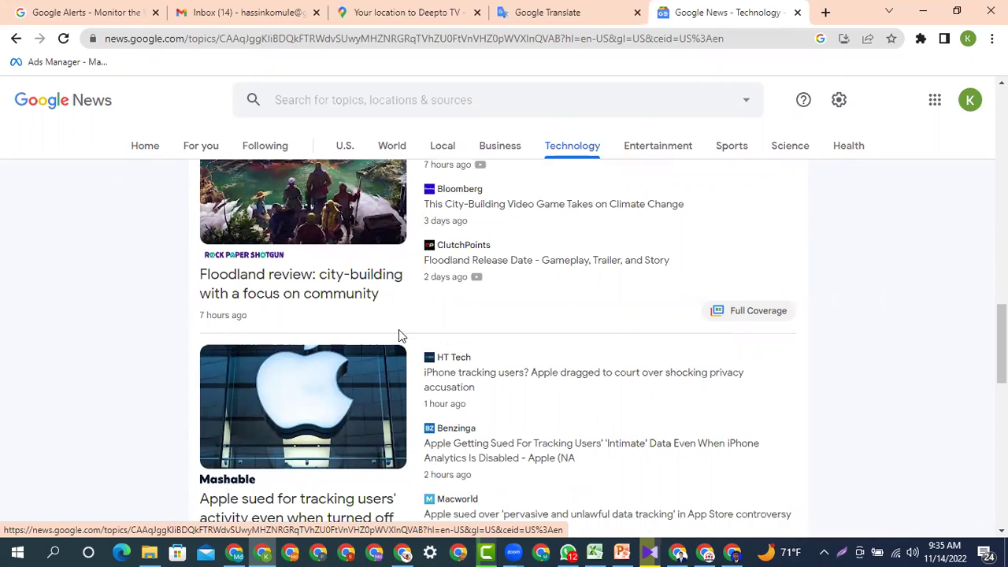
pyautogui.scroll(10, 448, 355)
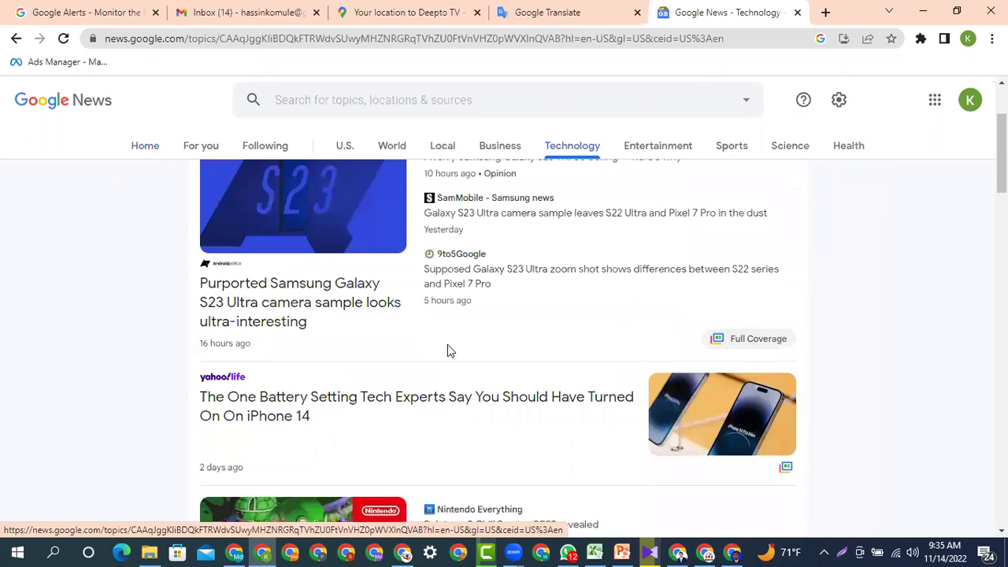
pyautogui.scroll(2, 447, 353)
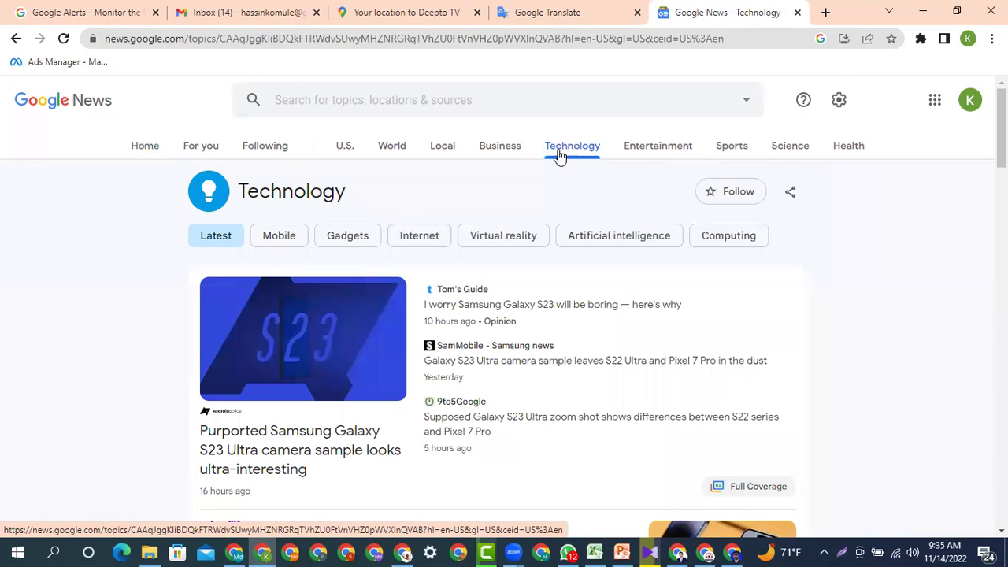
# Open the For you section to view the news recommended by interest.
pyautogui.click(324, 98)
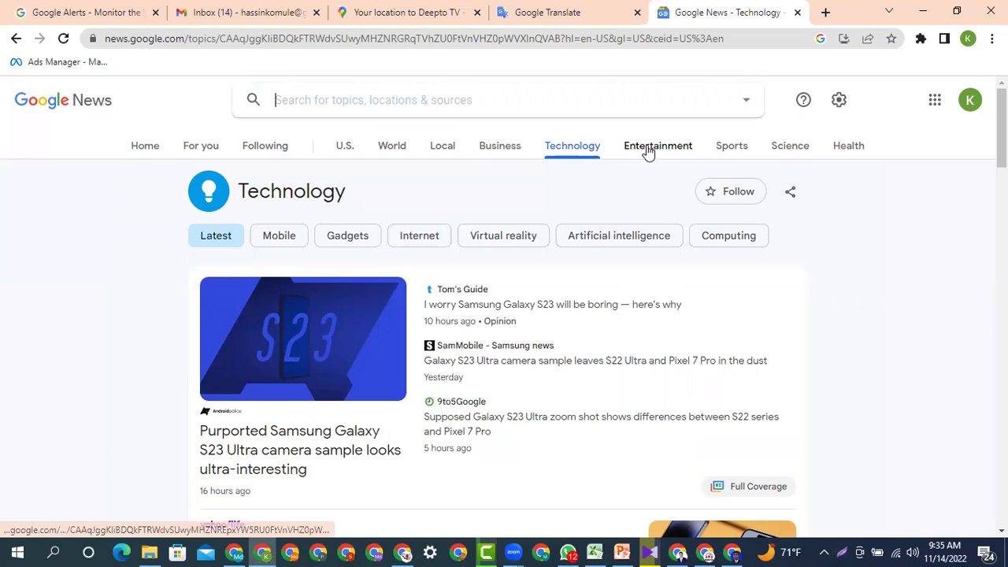
pyautogui.click(732, 150)
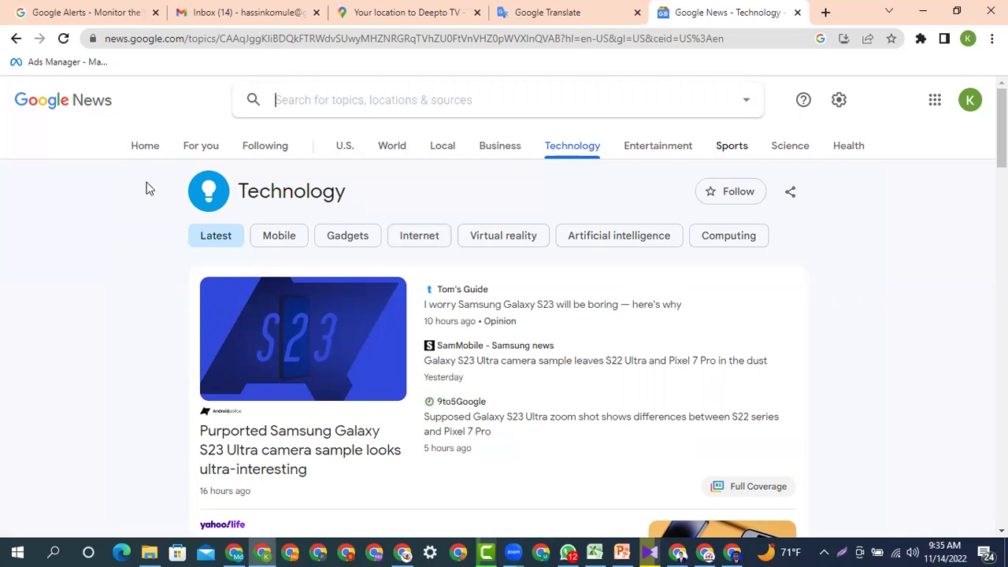
pyautogui.click(203, 147)
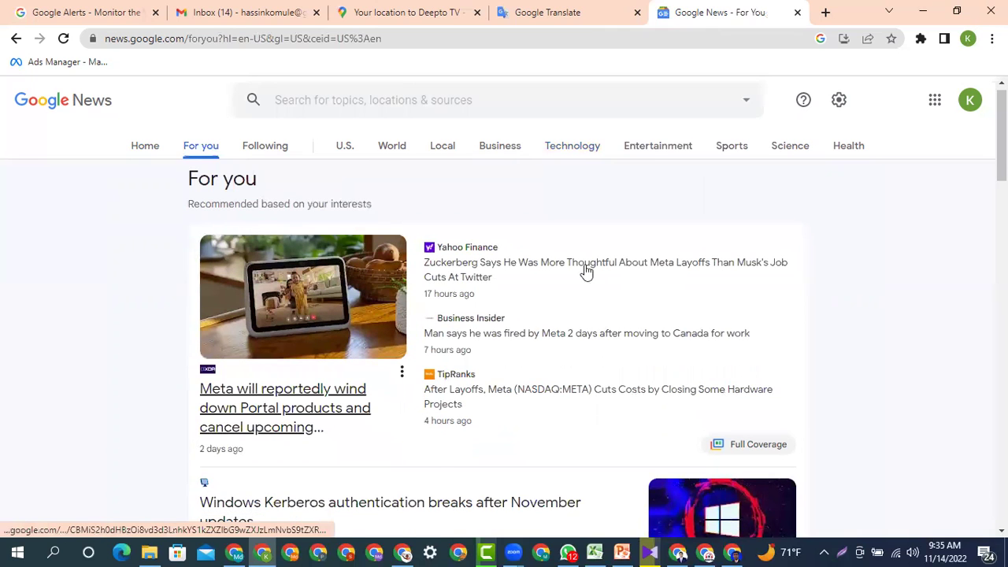
# Browse the recommended stories in the For you section of Google News and return to the first story.
pyautogui.scroll(-5, 329, 313)
pyautogui.scroll(-3, 329, 313)
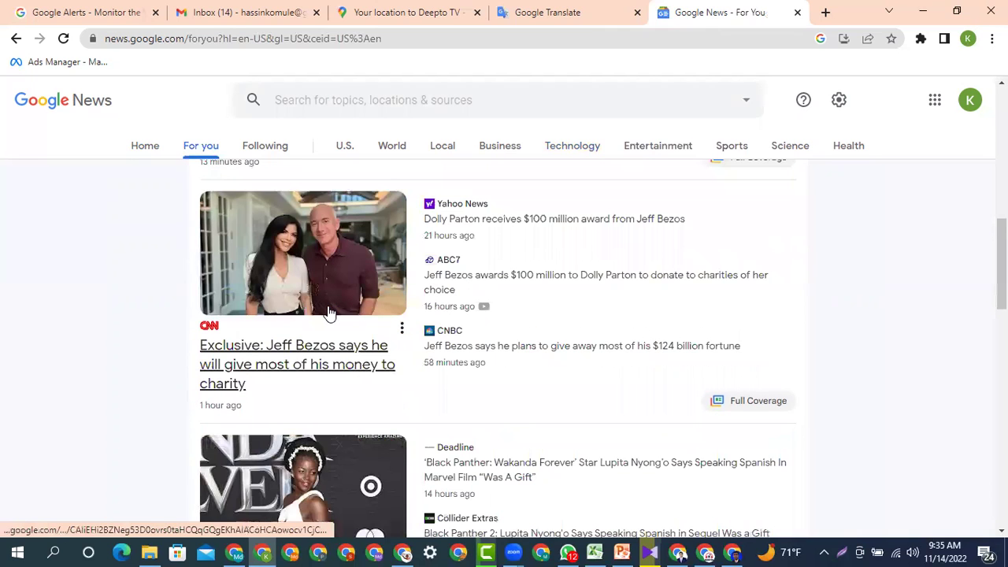
pyautogui.scroll(-3, 330, 312)
pyautogui.scroll(10, 329, 312)
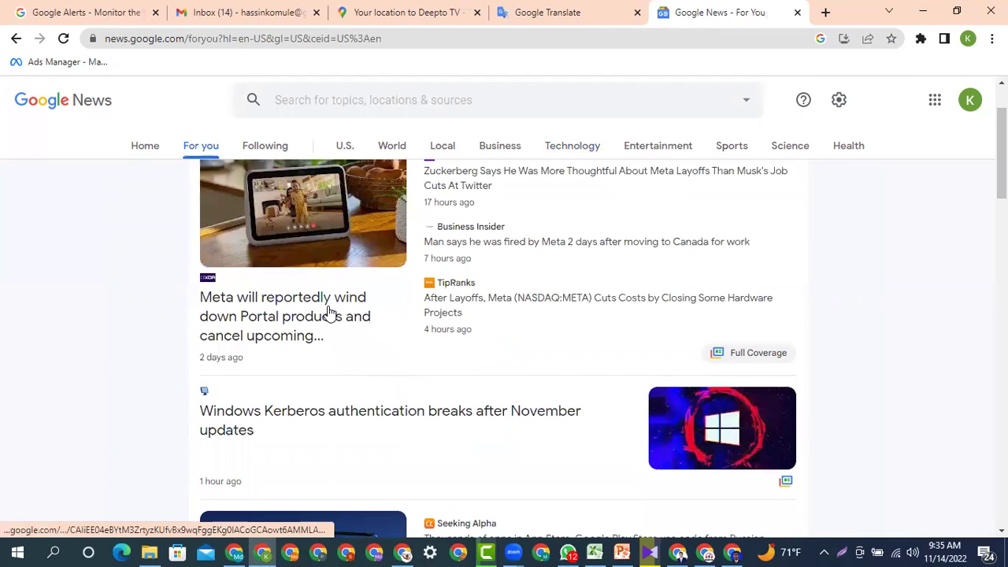
pyautogui.scroll(2, 329, 312)
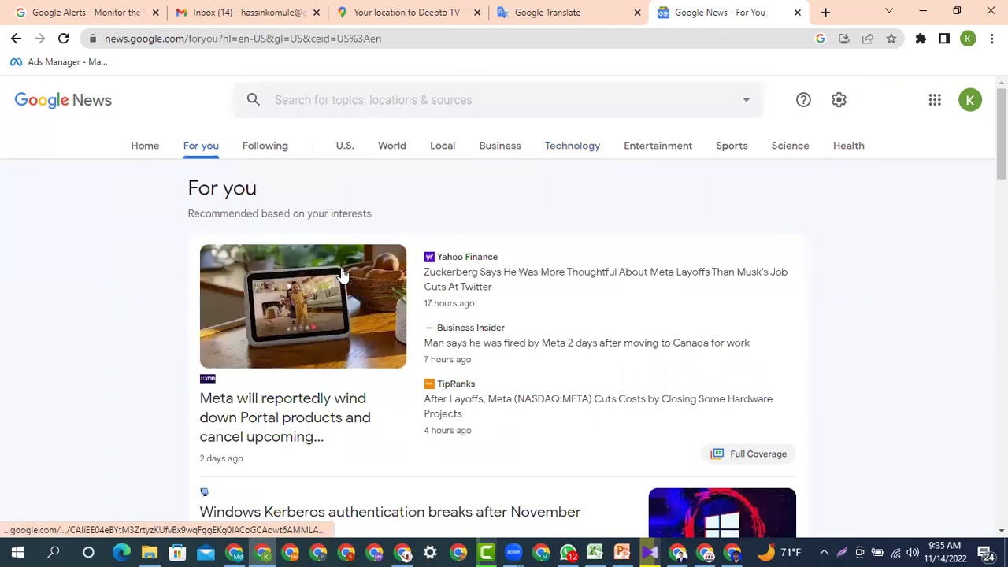
# Search for google books in a new browser tab and open the Google Books site.
pyautogui.click(825, 13)
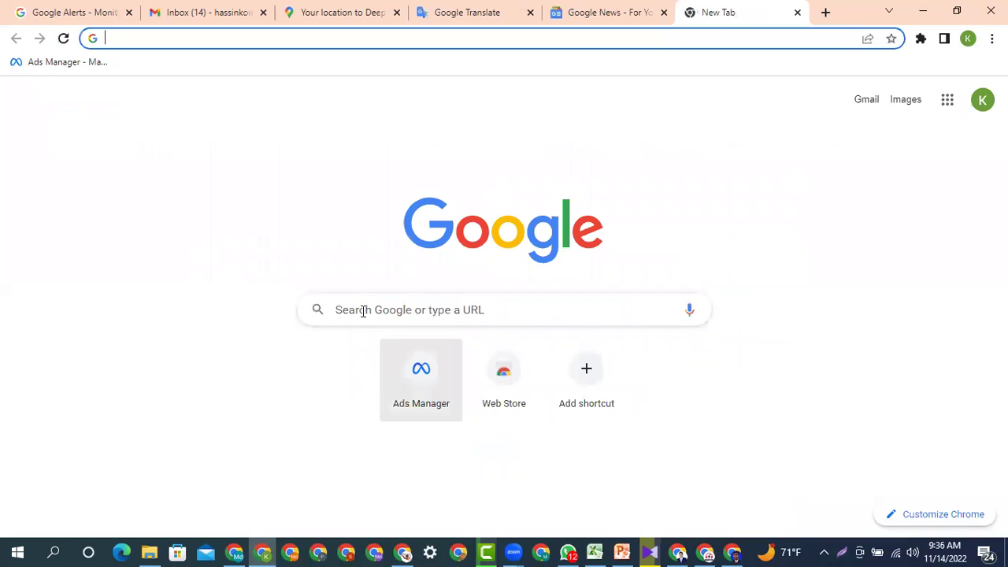
pyautogui.click(363, 311)
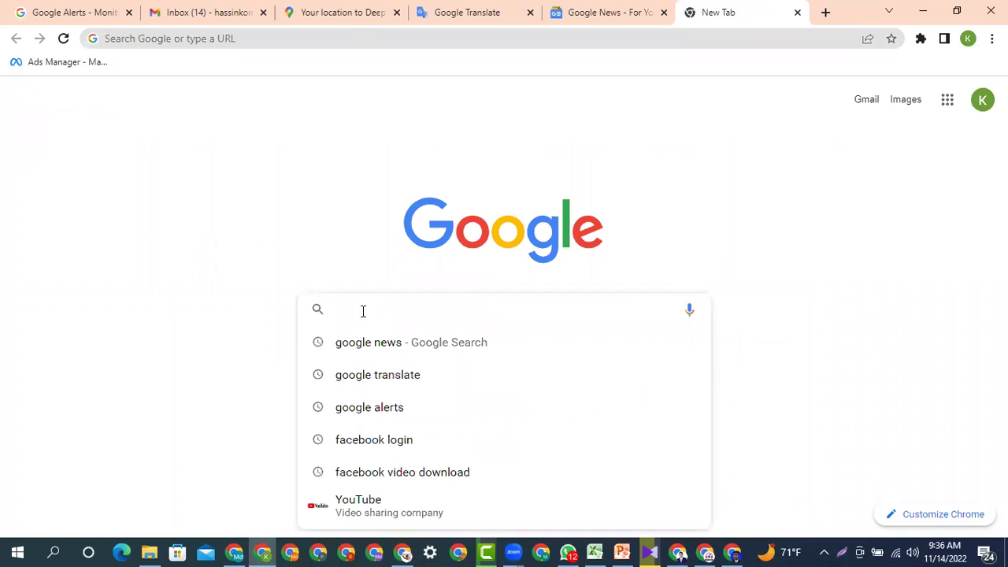
pyautogui.write('goog')
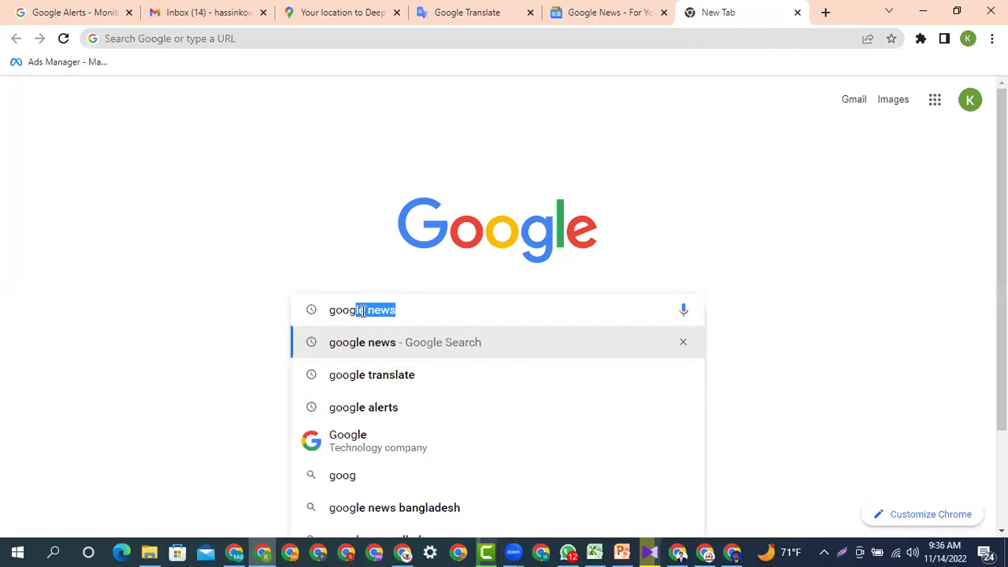
pyautogui.write('le')
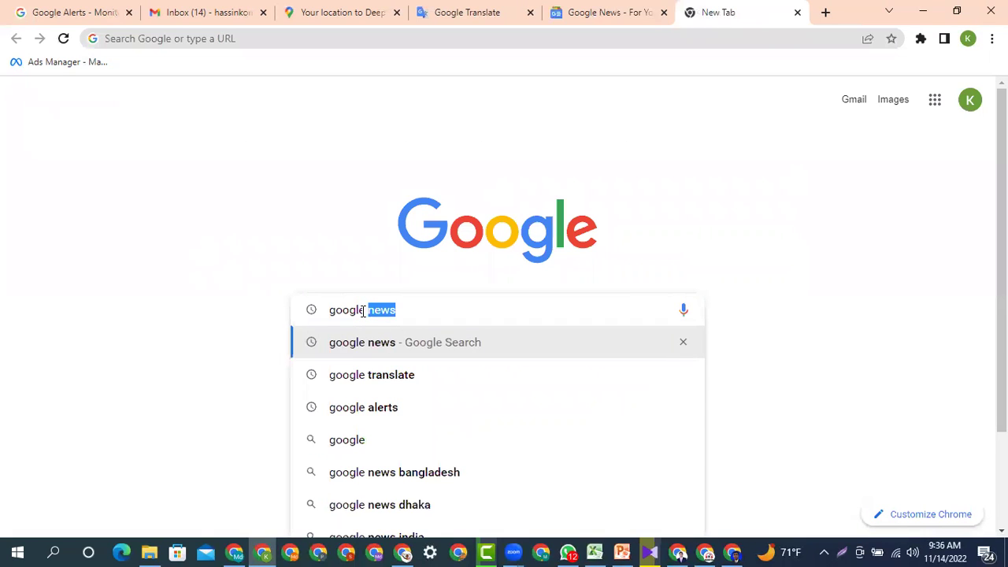
pyautogui.write(' book')
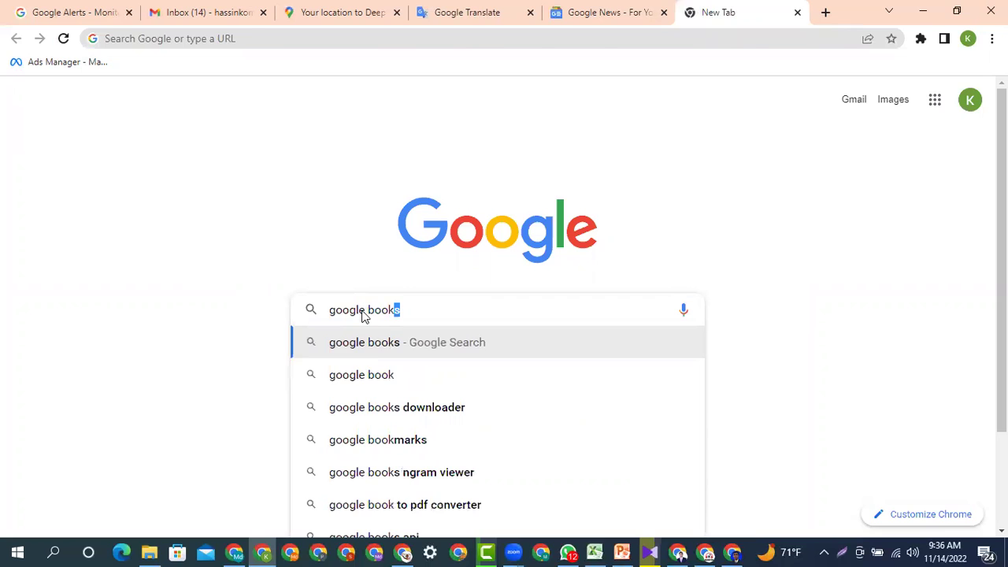
pyautogui.press('Return')
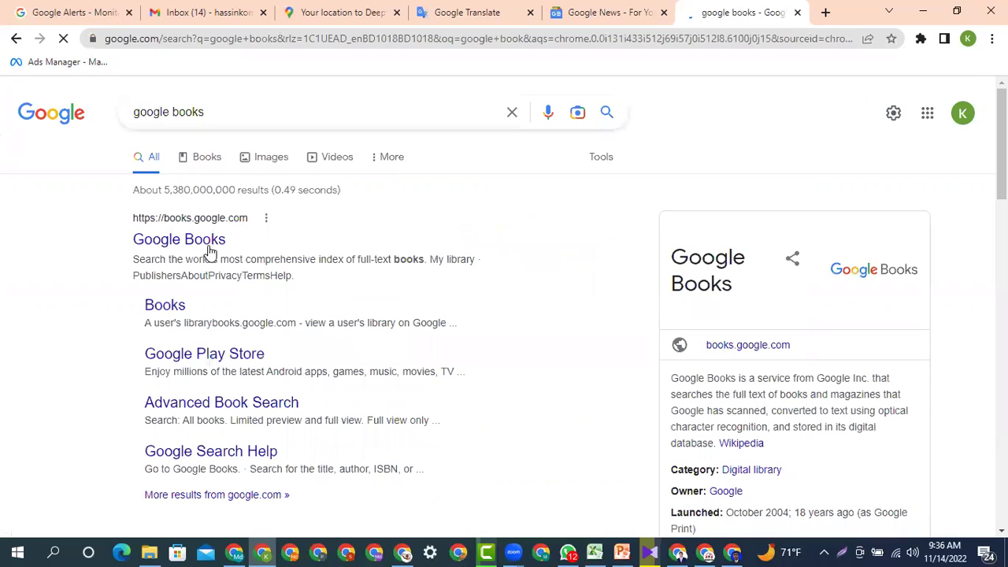
pyautogui.click(208, 248)
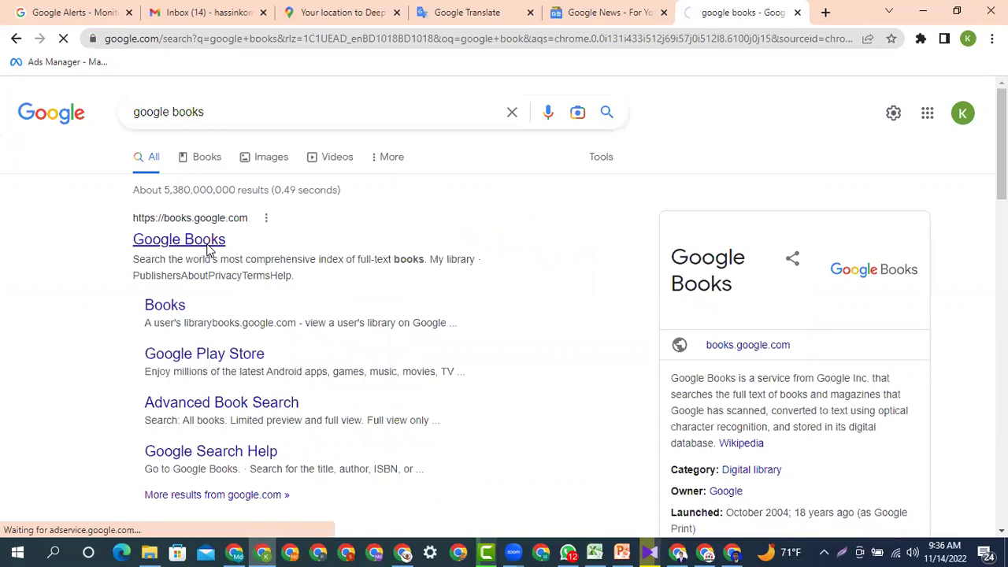